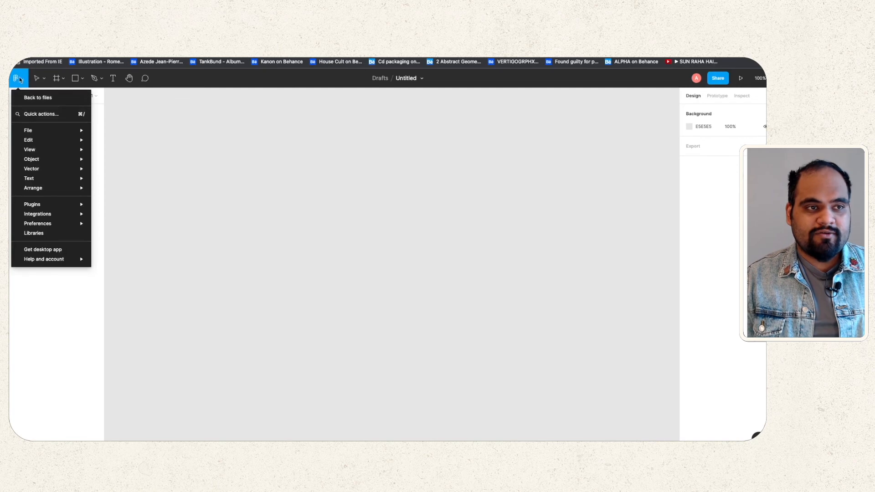
Step: Rename the blank draft to 'Google Rep', then bring up the main menu's File options
{"action": "mouse_move", "coordinate": [51, 131]}
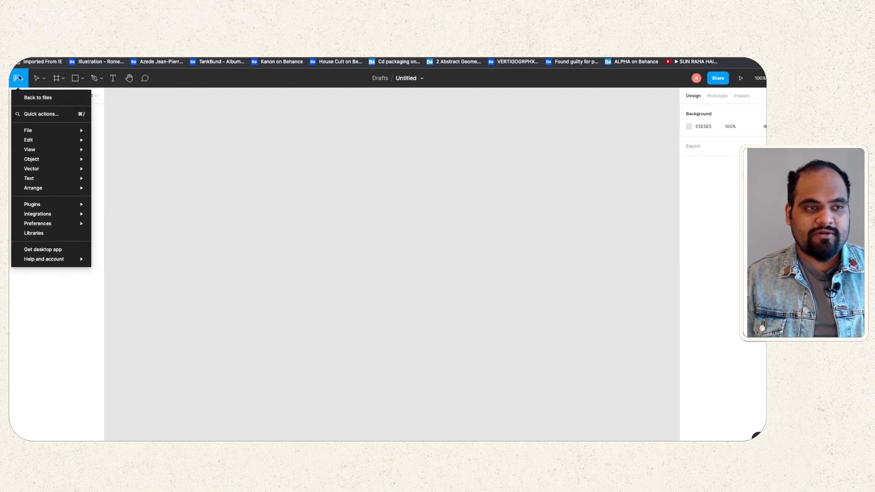
{"action": "left_click", "coordinate": [382, 123]}
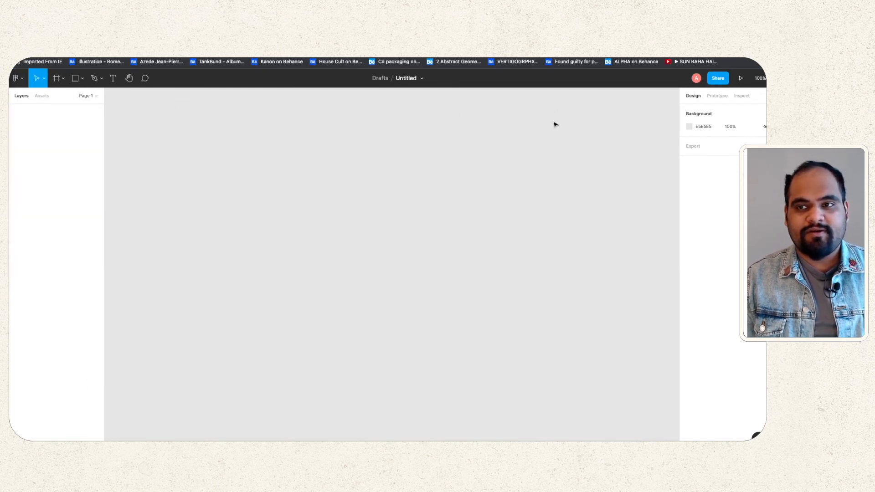
{"action": "left_click", "coordinate": [400, 78]}
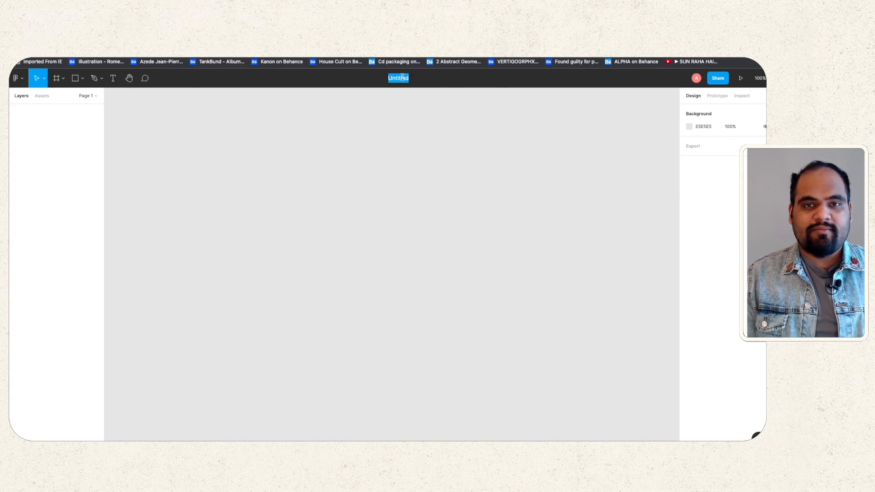
{"action": "type", "text": "G"}
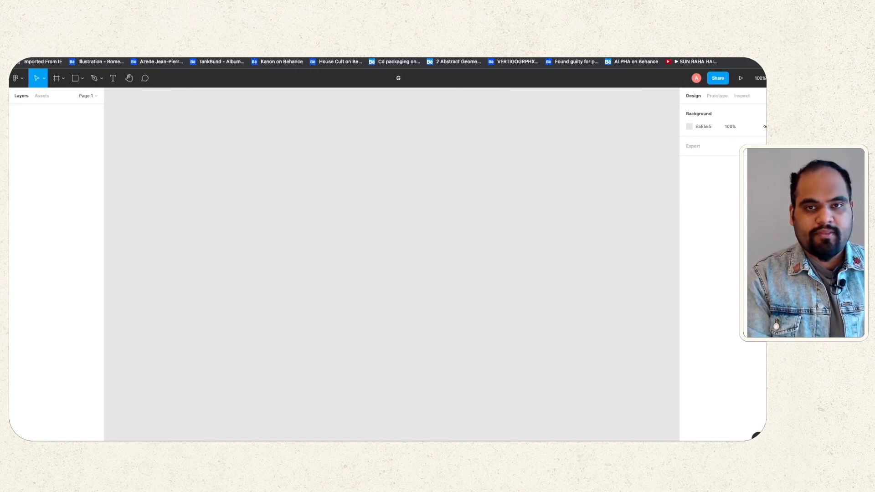
{"action": "type", "text": "Fogle Rep"}
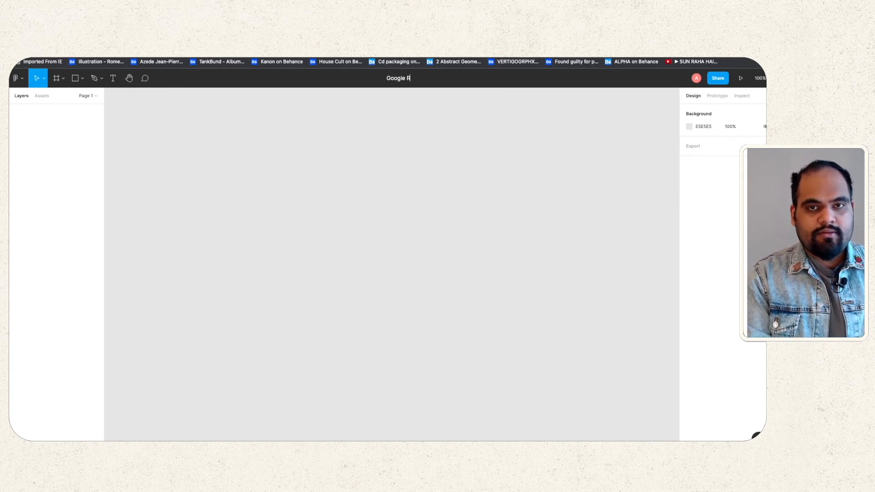
{"action": "key", "text": "Return"}
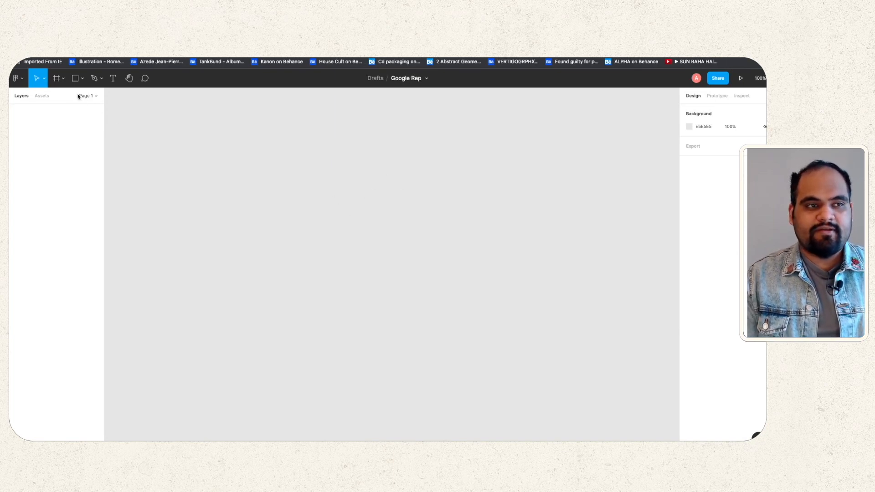
{"action": "left_click", "coordinate": [16, 78]}
{"action": "mouse_move", "coordinate": [52, 133]}
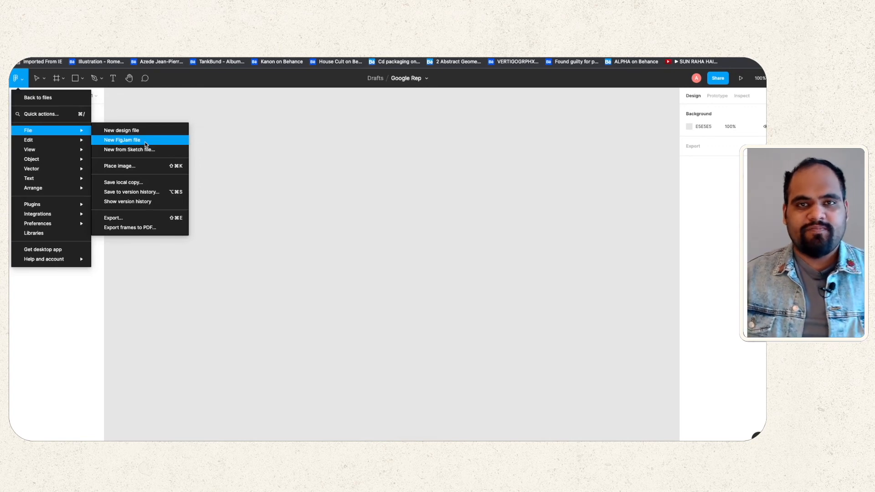
Step: Create a new FigJam board, scroll through the template gallery, and close it without inserting anything
{"action": "left_click", "coordinate": [146, 144]}
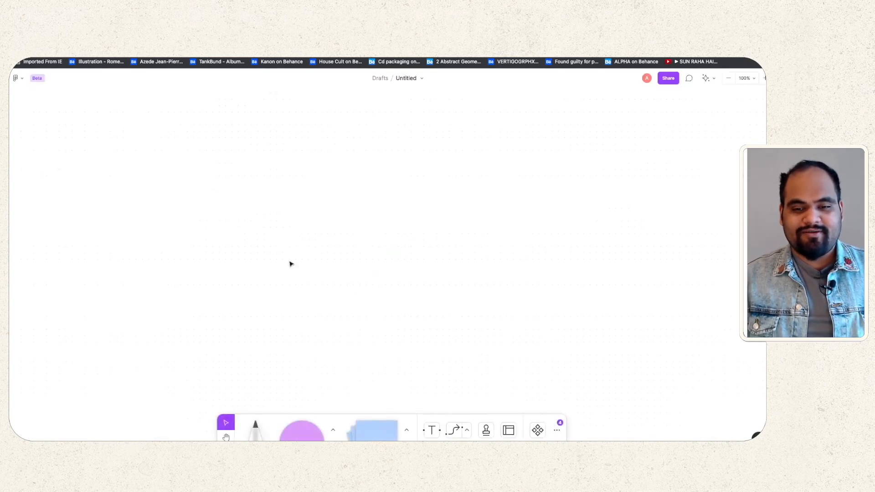
{"action": "left_click", "coordinate": [508, 430]}
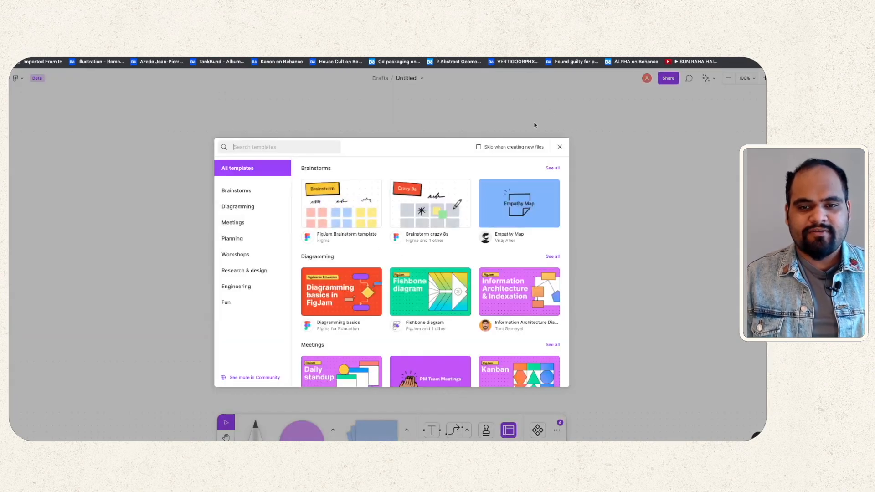
{"action": "scroll", "coordinate": [418, 243], "scroll_direction": "down", "scroll_amount": 3}
{"action": "scroll", "coordinate": [417, 243], "scroll_direction": "up", "scroll_amount": 3}
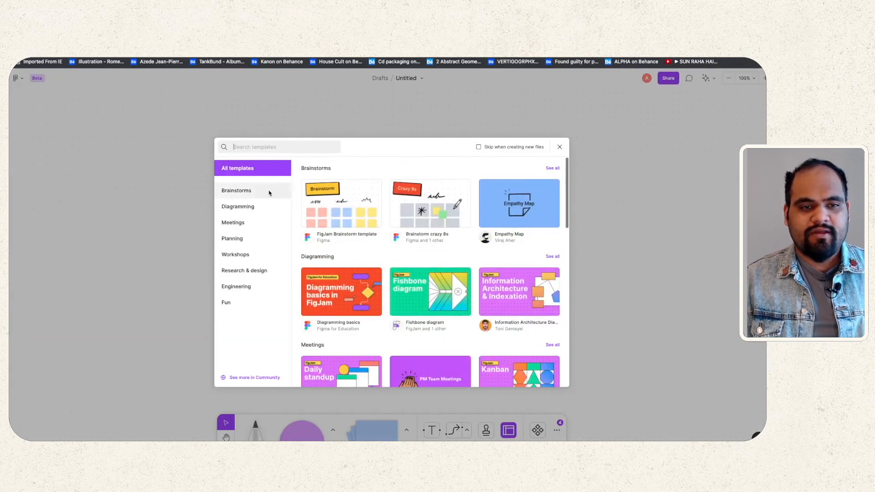
{"action": "scroll", "coordinate": [425, 244], "scroll_direction": "down", "scroll_amount": 10}
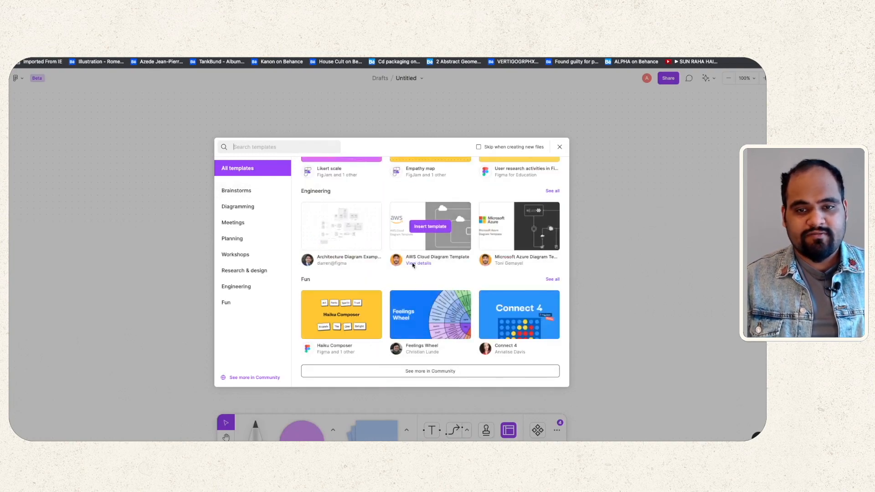
{"action": "scroll", "coordinate": [412, 267], "scroll_direction": "up", "scroll_amount": 5}
{"action": "scroll", "coordinate": [394, 256], "scroll_direction": "up", "scroll_amount": 5}
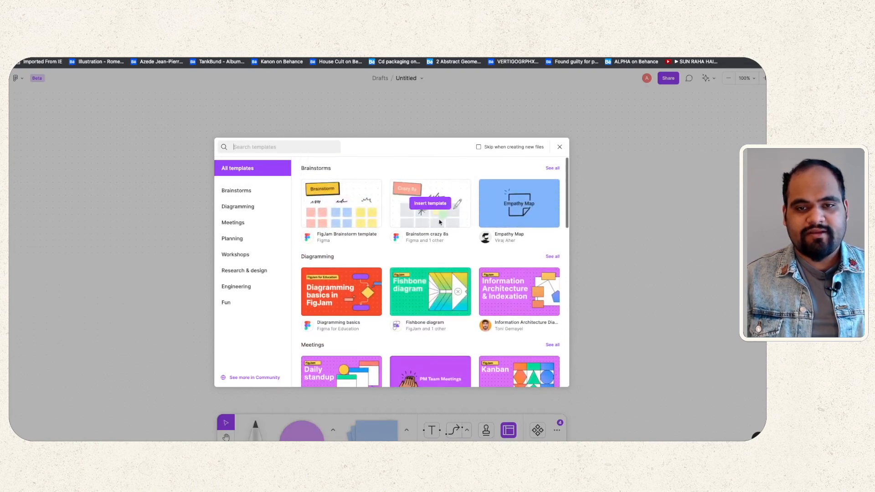
{"action": "scroll", "coordinate": [485, 265], "scroll_direction": "down", "scroll_amount": 10}
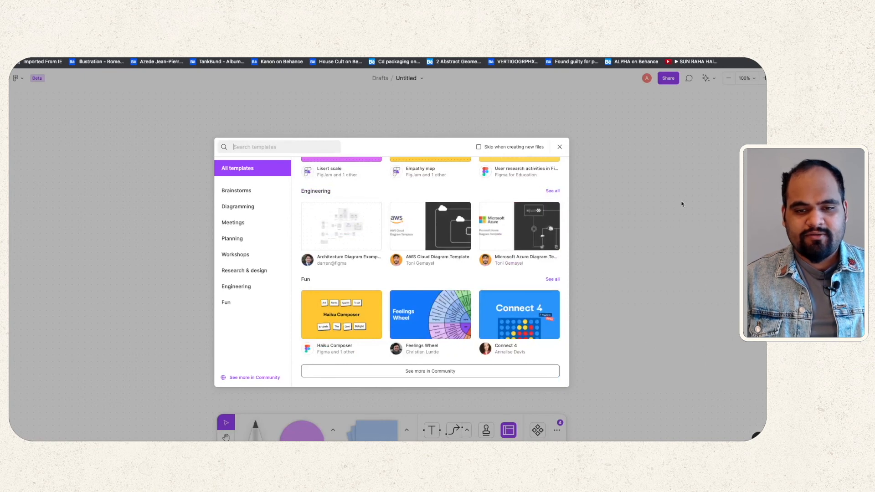
{"action": "left_click", "coordinate": [640, 263]}
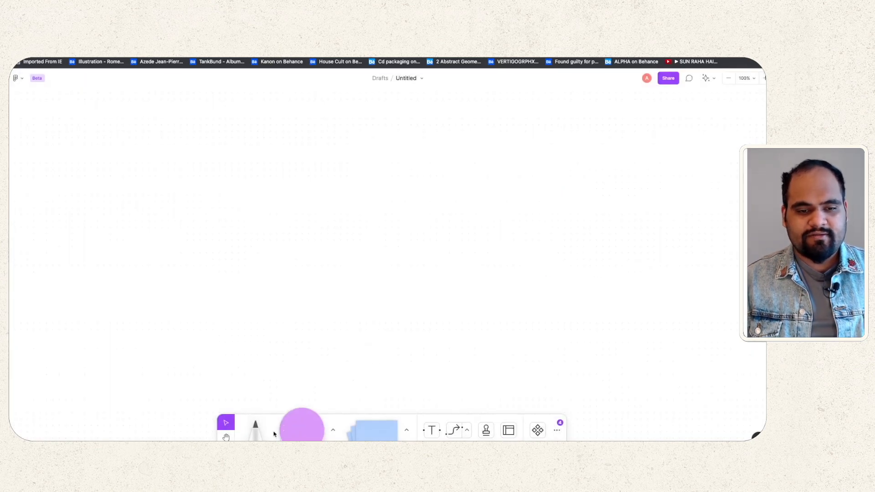
Step: With the marker, sketch the browser-window outline, footer band, central logo box and search pill
{"action": "left_click", "coordinate": [257, 431]}
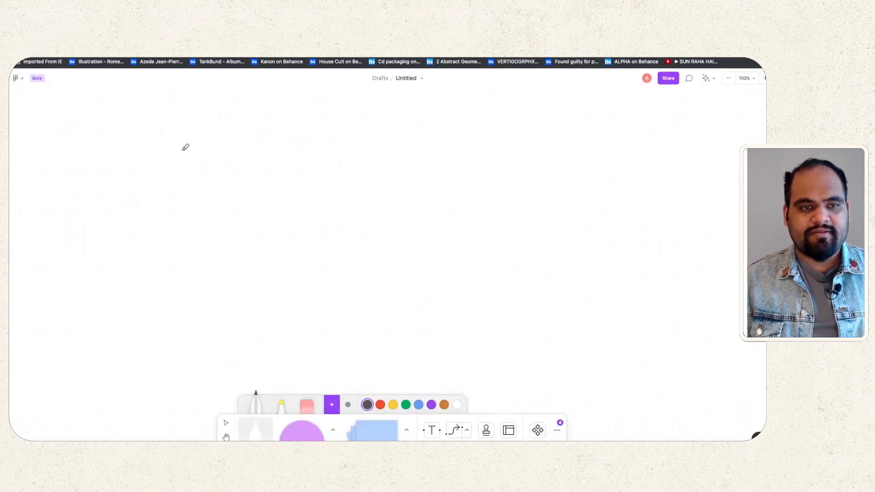
{"action": "left_click", "coordinate": [228, 33]}
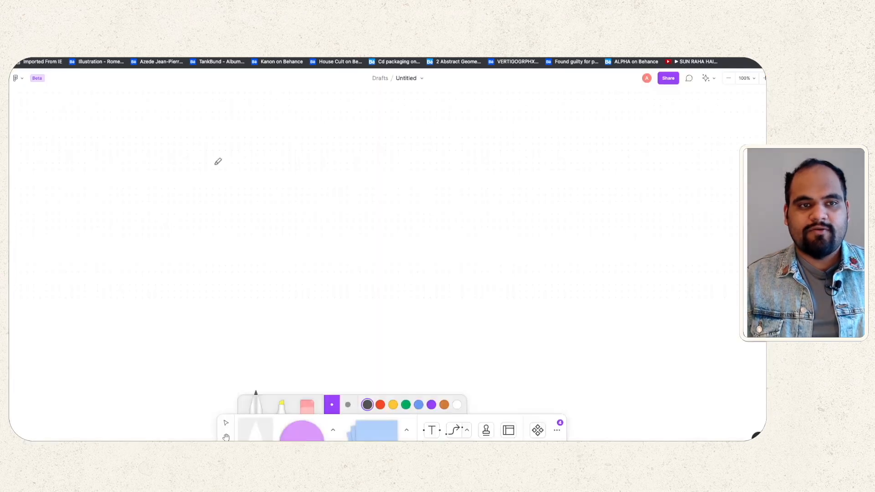
{"action": "mouse_move", "coordinate": [179, 121]}
{"action": "left_mouse_down"}
{"action": "mouse_move", "coordinate": [170, 348]}
{"action": "mouse_move", "coordinate": [222, 351]}
{"action": "mouse_move", "coordinate": [632, 343]}
{"action": "mouse_move", "coordinate": [618, 209]}
{"action": "mouse_move", "coordinate": [628, 107]}
{"action": "mouse_move", "coordinate": [177, 112]}
{"action": "mouse_move", "coordinate": [179, 131]}
{"action": "mouse_move", "coordinate": [629, 127]}
{"action": "left_mouse_up"}
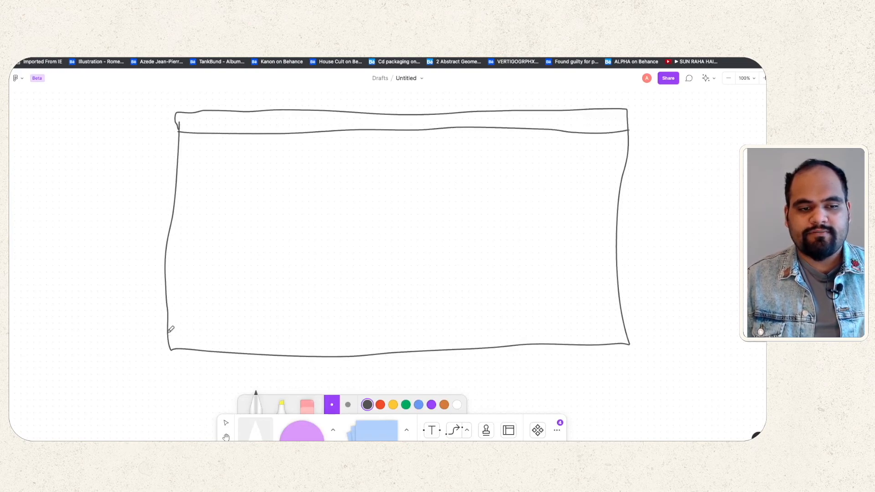
{"action": "mouse_move", "coordinate": [170, 329]}
{"action": "left_mouse_down"}
{"action": "mouse_move", "coordinate": [305, 327]}
{"action": "mouse_move", "coordinate": [437, 308]}
{"action": "mouse_move", "coordinate": [624, 312]}
{"action": "left_mouse_up"}
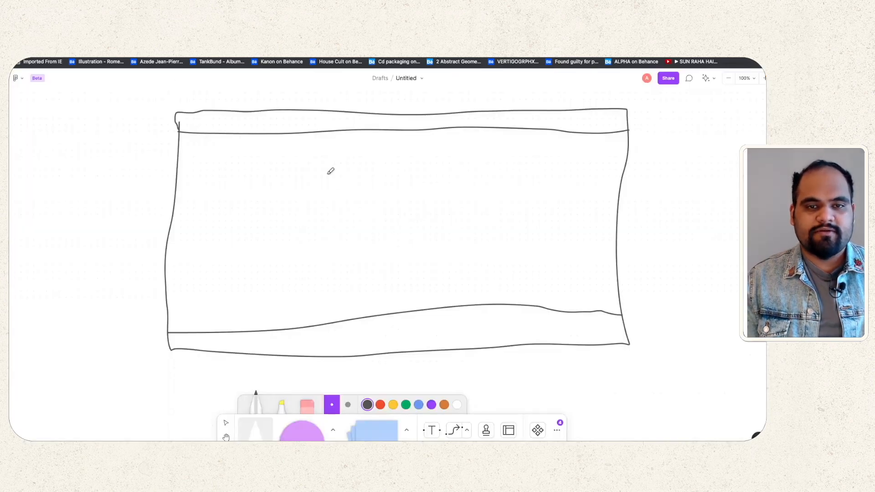
{"action": "mouse_move", "coordinate": [328, 173]}
{"action": "left_mouse_down"}
{"action": "mouse_move", "coordinate": [325, 191]}
{"action": "mouse_move", "coordinate": [374, 218]}
{"action": "mouse_move", "coordinate": [502, 217]}
{"action": "mouse_move", "coordinate": [505, 164]}
{"action": "mouse_move", "coordinate": [327, 169]}
{"action": "left_mouse_up"}
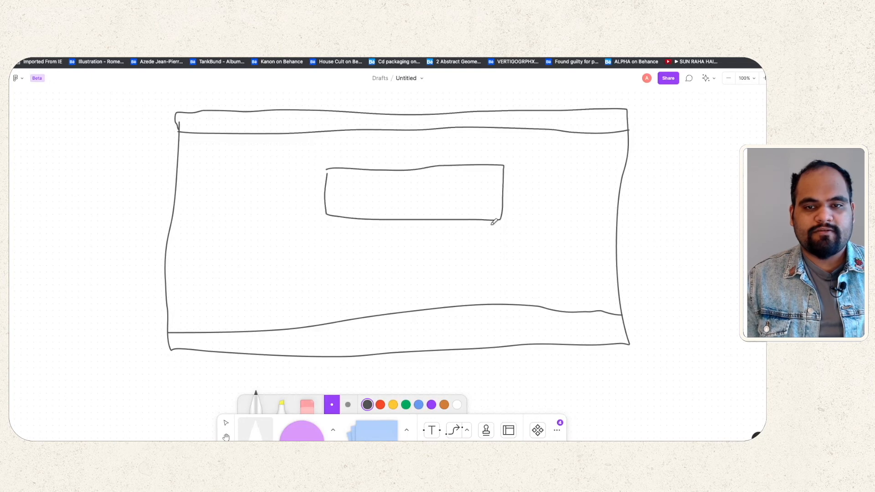
{"action": "mouse_move", "coordinate": [487, 223]}
{"action": "left_mouse_down"}
{"action": "mouse_move", "coordinate": [337, 221]}
{"action": "mouse_move", "coordinate": [321, 230]}
{"action": "mouse_move", "coordinate": [383, 241]}
{"action": "mouse_move", "coordinate": [502, 240]}
{"action": "mouse_move", "coordinate": [509, 234]}
{"action": "mouse_move", "coordinate": [487, 221]}
{"action": "left_mouse_up"}
Step: Draw two button boxes under the search pill and header links at the top right
{"action": "left_click", "coordinate": [196, 33]}
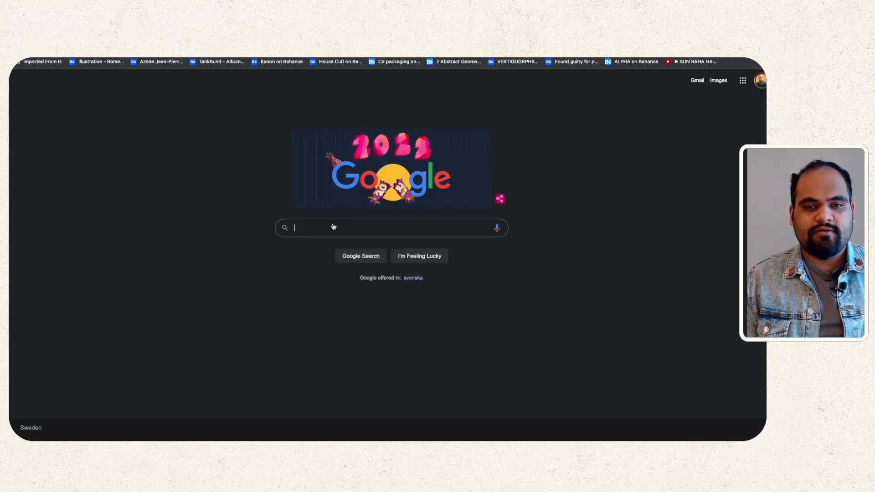
{"action": "left_click", "coordinate": [274, 33]}
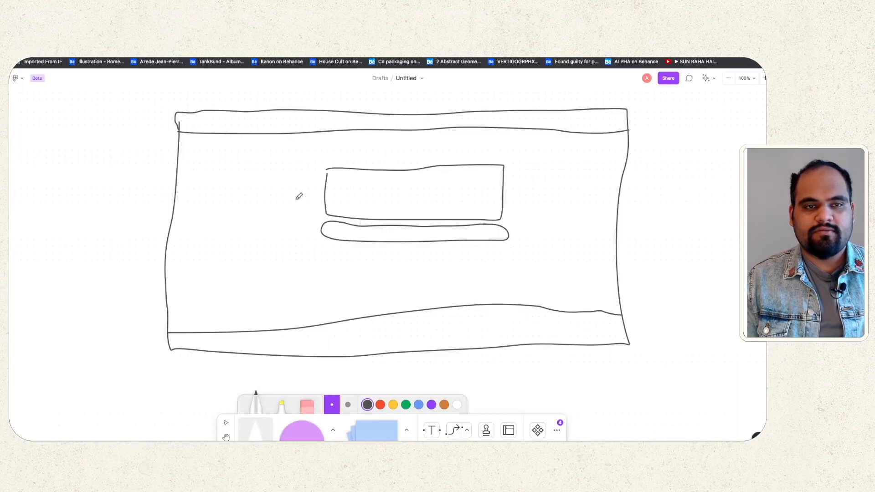
{"action": "mouse_move", "coordinate": [370, 245]}
{"action": "left_mouse_down"}
{"action": "mouse_move", "coordinate": [366, 265]}
{"action": "mouse_move", "coordinate": [421, 265]}
{"action": "mouse_move", "coordinate": [422, 245]}
{"action": "mouse_move", "coordinate": [367, 247]}
{"action": "left_mouse_up"}
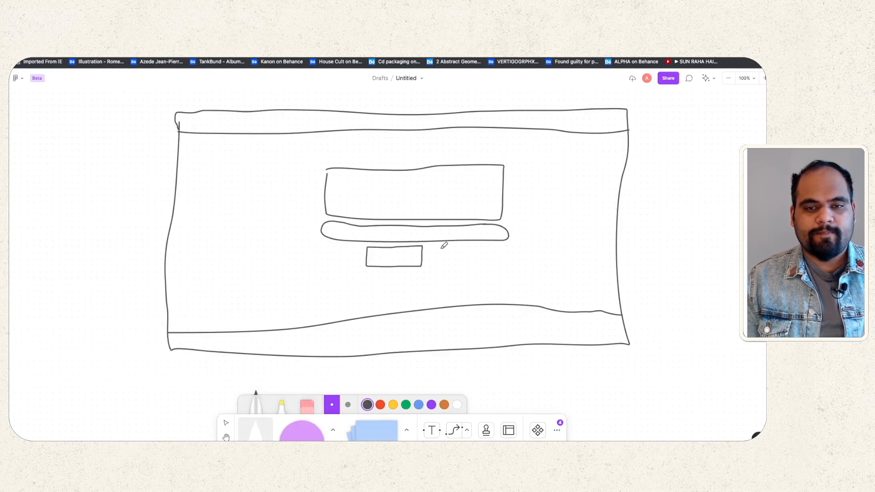
{"action": "mouse_move", "coordinate": [431, 247]}
{"action": "left_mouse_down"}
{"action": "mouse_move", "coordinate": [431, 256]}
{"action": "mouse_move", "coordinate": [460, 268]}
{"action": "mouse_move", "coordinate": [485, 240]}
{"action": "mouse_move", "coordinate": [432, 246]}
{"action": "left_mouse_up"}
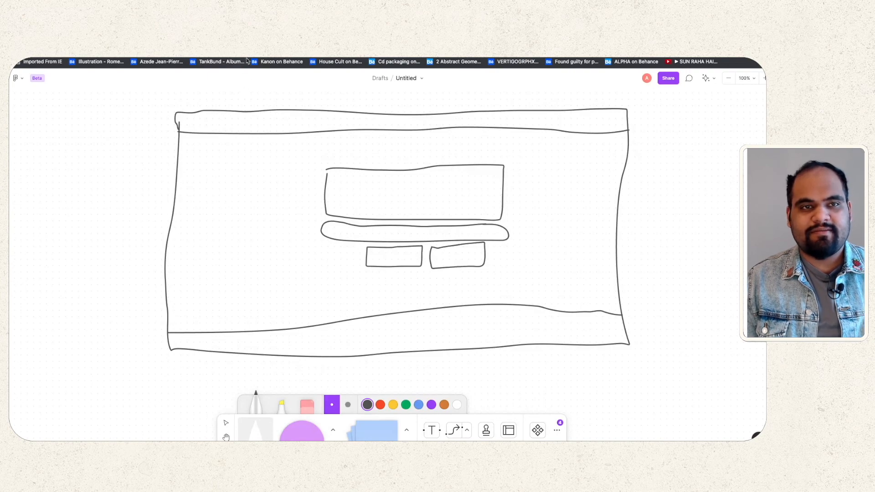
{"action": "left_click", "coordinate": [249, 30]}
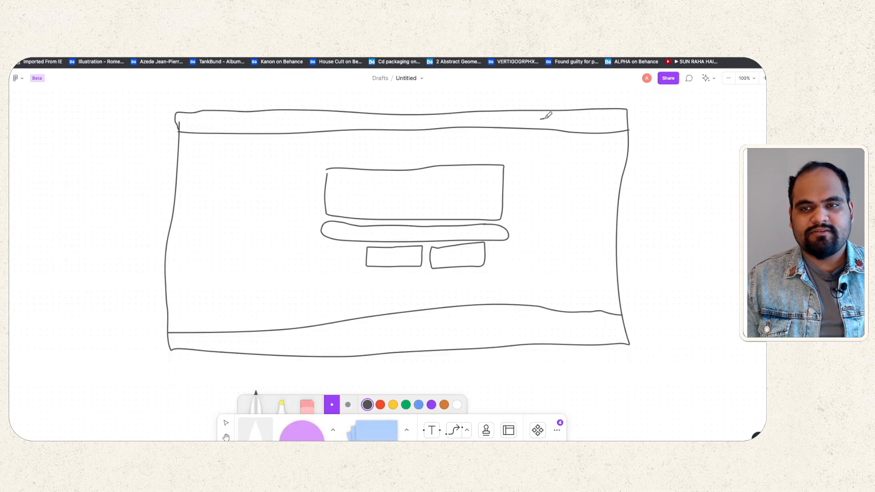
{"action": "left_click_drag", "start_coordinate": [544, 119], "coordinate": [628, 127]}
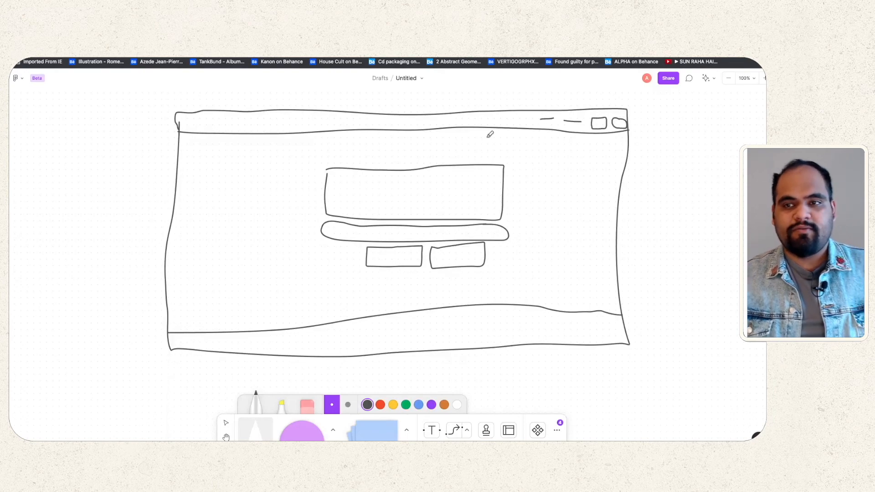
{"action": "key", "text": "ctrl+Tab"}
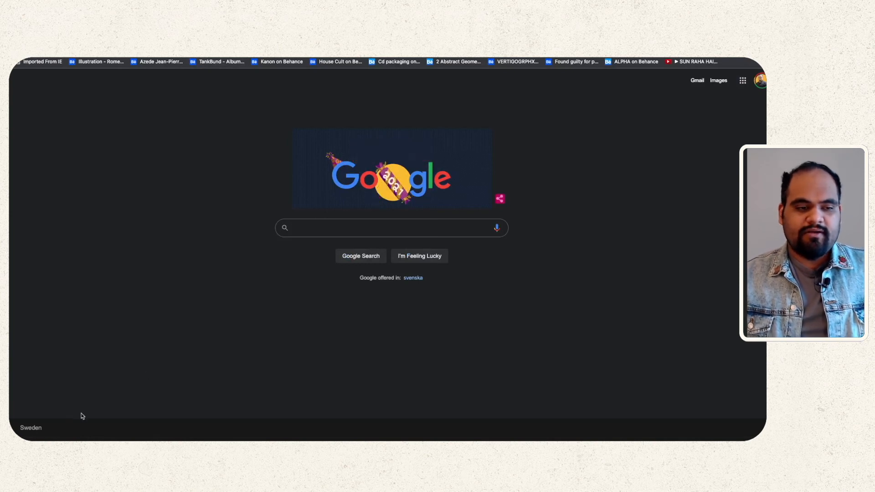
Step: Draw footer-link dashes at the bottom left of the footer band, comparing against Google's homepage
{"action": "double_click", "coordinate": [31, 429]}
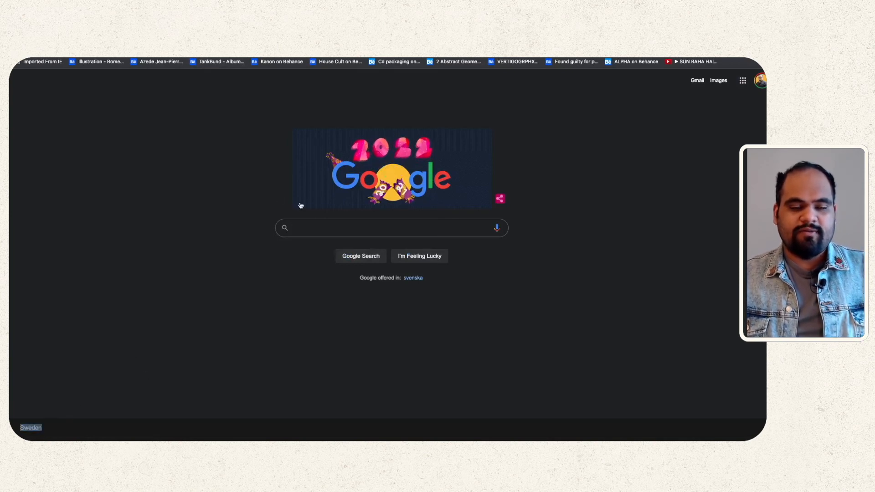
{"action": "key", "text": "ctrl+shift+Tab"}
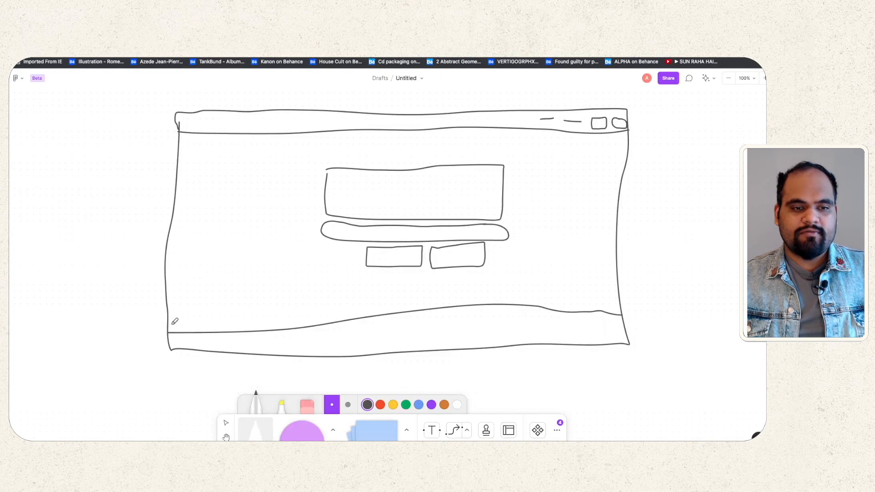
{"action": "left_click_drag", "start_coordinate": [172, 322], "coordinate": [195, 324]}
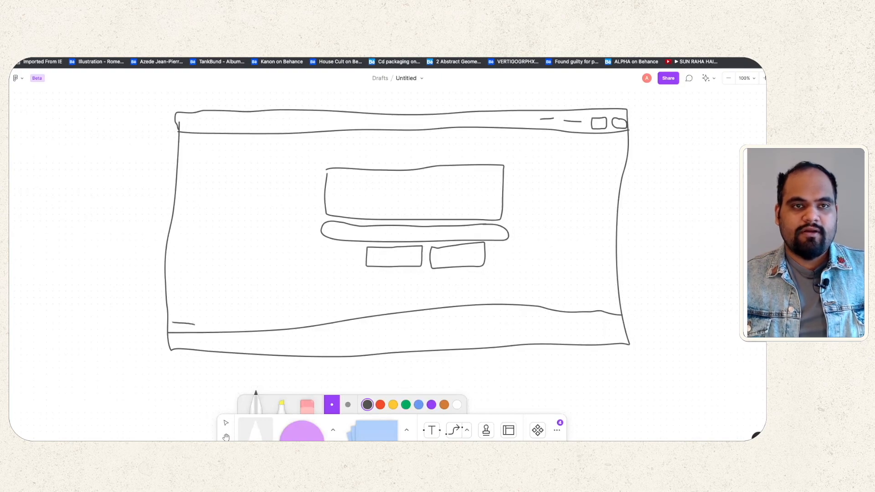
{"action": "key", "text": "ctrl+Tab"}
{"action": "key", "text": "ctrl+shift+Tab"}
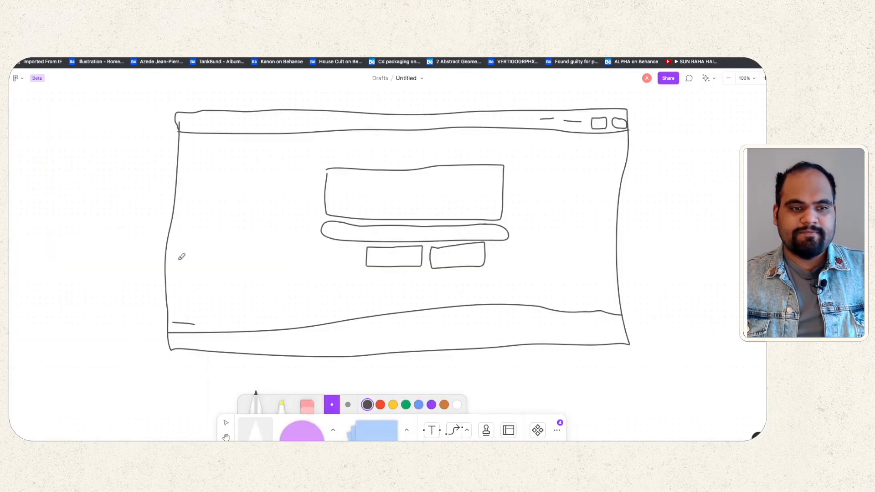
{"action": "left_click_drag", "start_coordinate": [178, 339], "coordinate": [193, 340]}
{"action": "left_click_drag", "start_coordinate": [202, 340], "coordinate": [253, 340]}
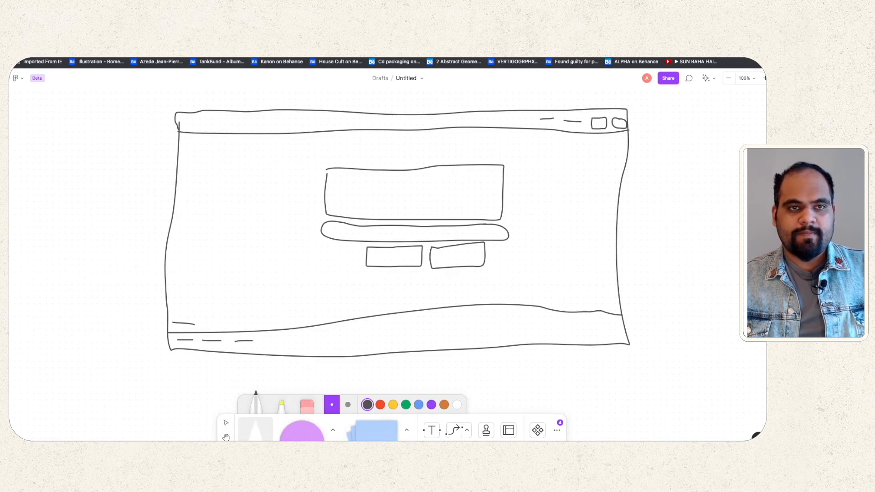
Step: Add another short dash and the bottom-right footer-link dashes, checking Google's homepage again
{"action": "key", "text": "ctrl+Tab"}
{"action": "key", "text": "ctrl+shift+Tab"}
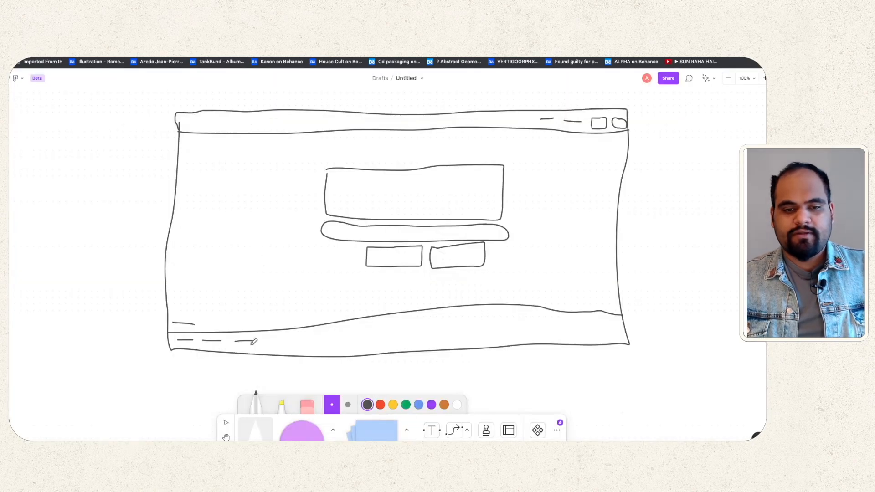
{"action": "left_click_drag", "start_coordinate": [264, 340], "coordinate": [282, 340]}
{"action": "left_click_drag", "start_coordinate": [532, 328], "coordinate": [615, 328]}
{"action": "key", "text": "ctrl+Tab"}
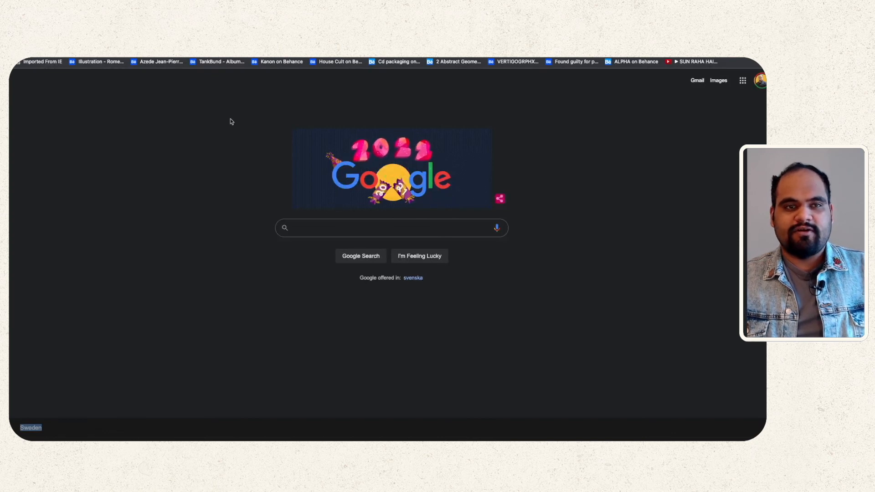
{"action": "left_click", "coordinate": [201, 31]}
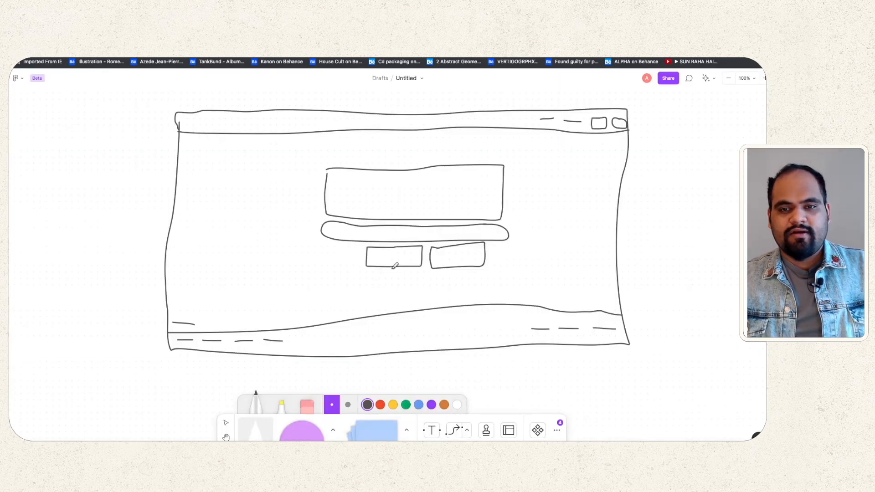
{"action": "left_click", "coordinate": [241, 32]}
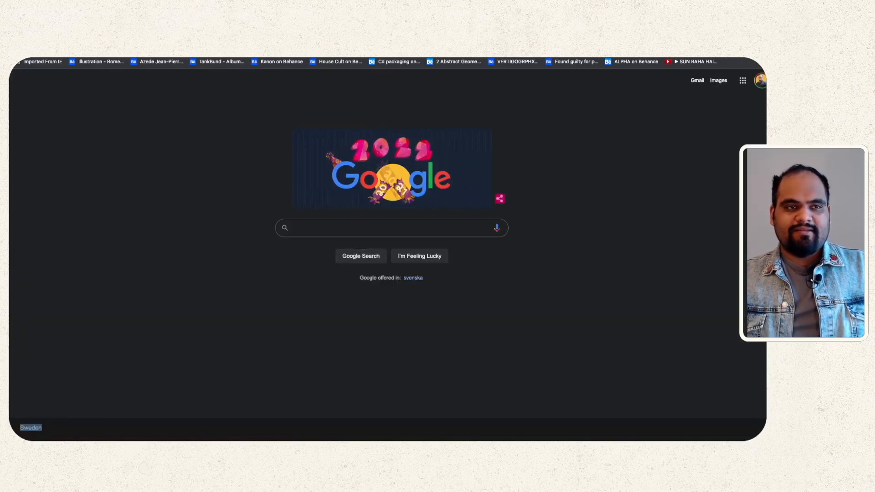
{"action": "left_click", "coordinate": [201, 31]}
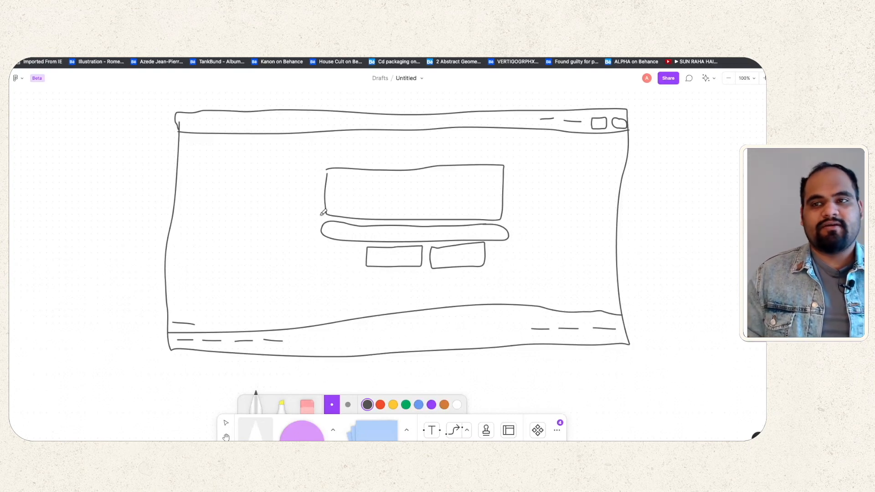
Step: Open and dismiss the board's sharing options, shift the canvas, and bring up Google's homepage
{"action": "left_click", "coordinate": [678, 83]}
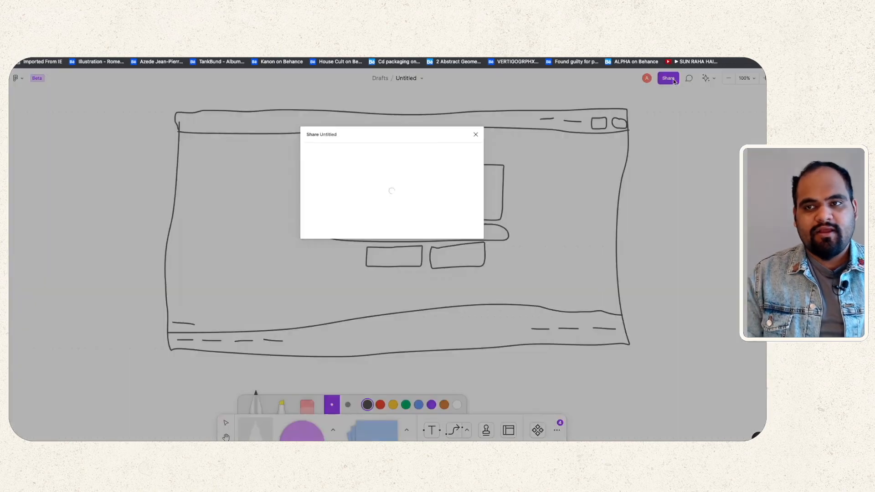
{"action": "left_click", "coordinate": [478, 138]}
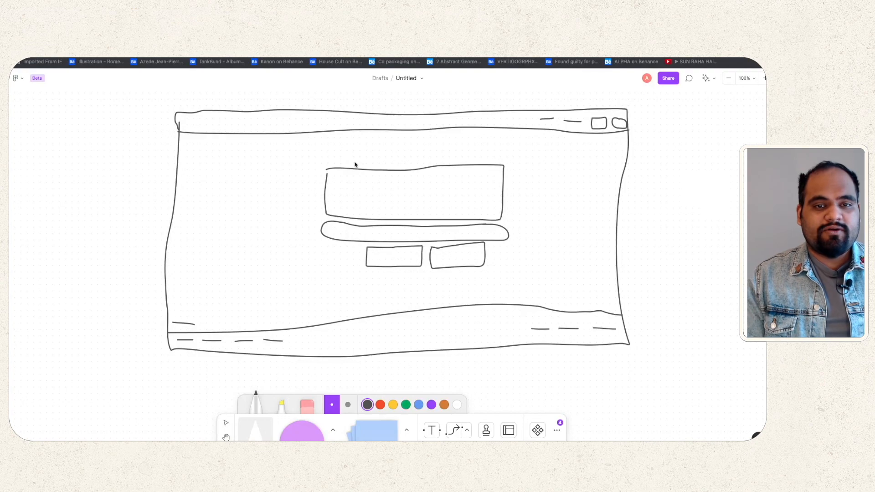
{"action": "scroll", "coordinate": [355, 164], "scroll_direction": "right", "scroll_amount": 10}
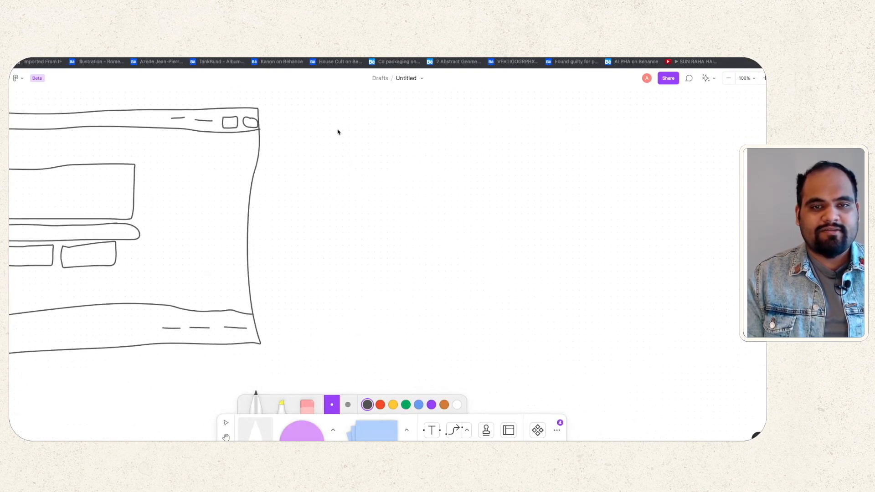
{"action": "left_click", "coordinate": [253, 31]}
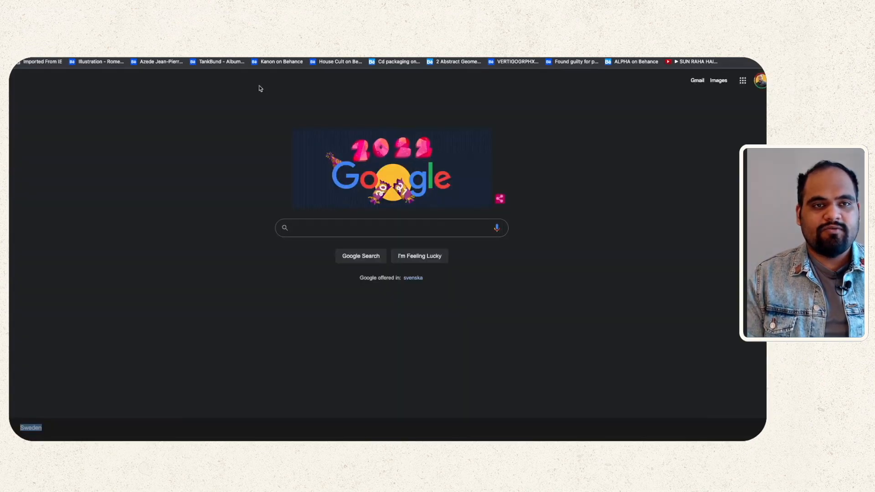
Step: Search Google for 'stockhome' and follow the correction to Stockholm's results with its info panel
{"action": "left_click", "coordinate": [340, 230]}
{"action": "type", "text": "st"}
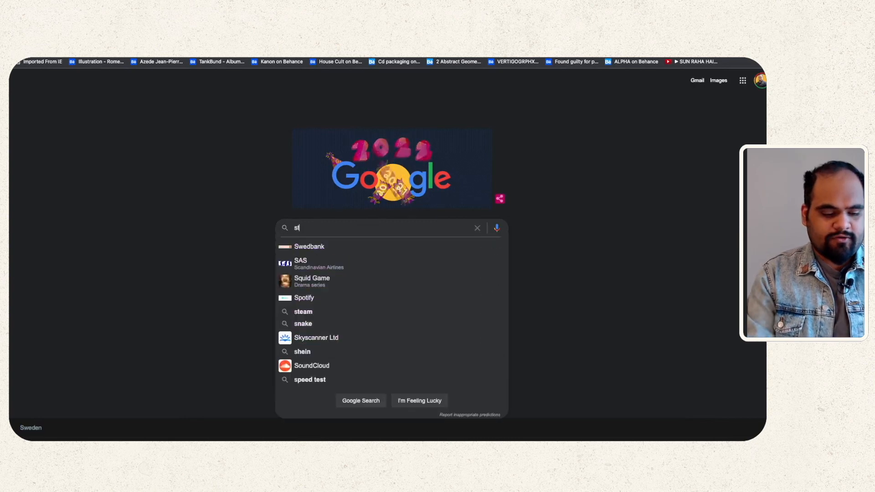
{"action": "type", "text": "ockhome"}
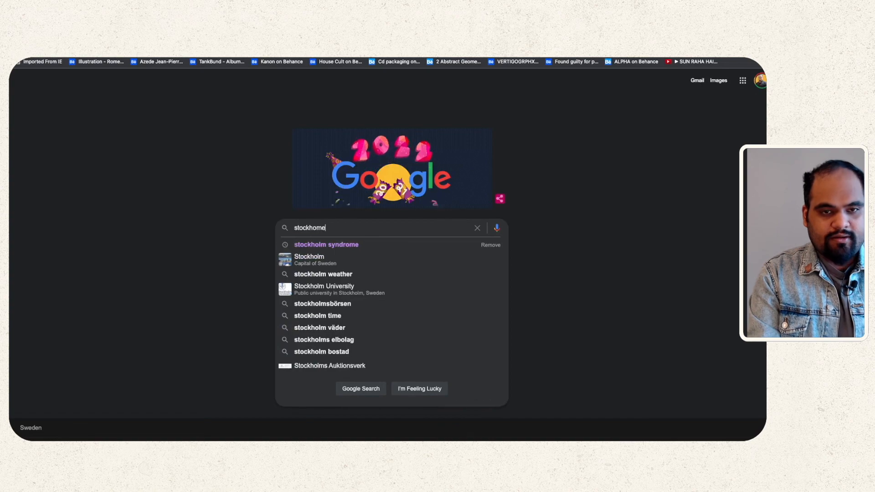
{"action": "key", "text": "Return"}
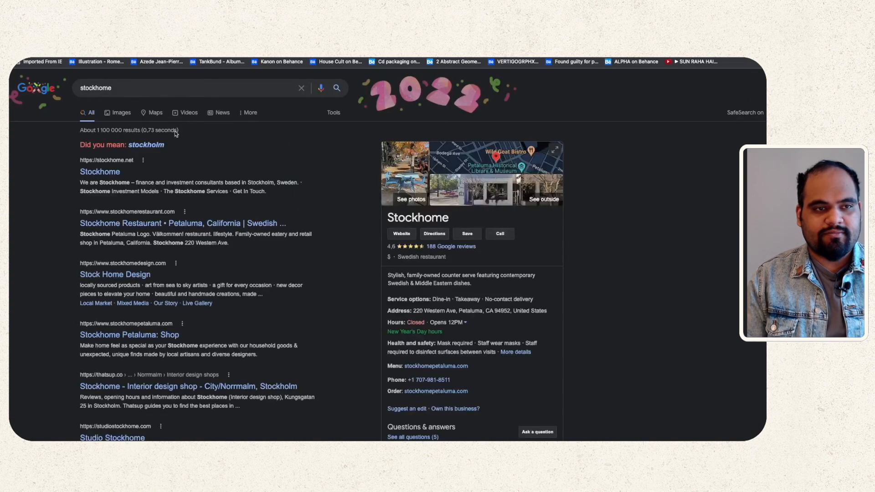
{"action": "left_click", "coordinate": [157, 143]}
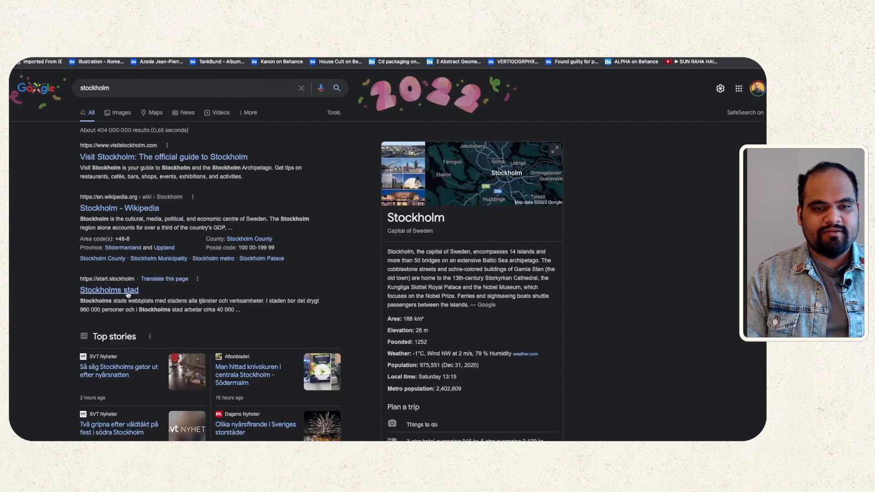
{"action": "scroll", "coordinate": [222, 308], "scroll_direction": "down", "scroll_amount": 2}
{"action": "scroll", "coordinate": [222, 308], "scroll_direction": "up", "scroll_amount": 2}
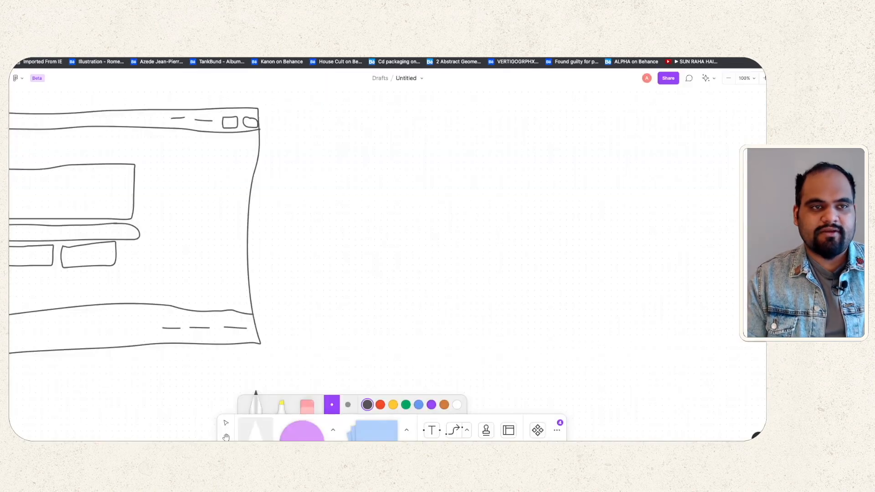
Step: Draw a second page outline right of the homepage sketch, redoing a bad stroke, plus a header line
{"action": "mouse_move", "coordinate": [315, 103]}
{"action": "left_mouse_down"}
{"action": "mouse_move", "coordinate": [301, 365]}
{"action": "mouse_move", "coordinate": [318, 376]}
{"action": "mouse_move", "coordinate": [609, 369]}
{"action": "left_mouse_up"}
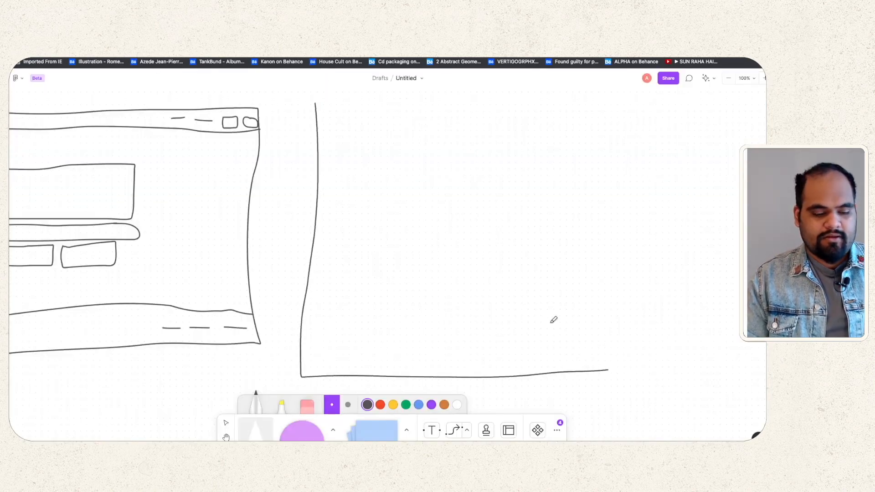
{"action": "key", "text": "ctrl+z"}
{"action": "mouse_move", "coordinate": [314, 108]}
{"action": "left_mouse_down"}
{"action": "mouse_move", "coordinate": [306, 258]}
{"action": "mouse_move", "coordinate": [318, 338]}
{"action": "mouse_move", "coordinate": [422, 345]}
{"action": "mouse_move", "coordinate": [640, 325]}
{"action": "mouse_move", "coordinate": [635, 101]}
{"action": "mouse_move", "coordinate": [315, 106]}
{"action": "left_mouse_up"}
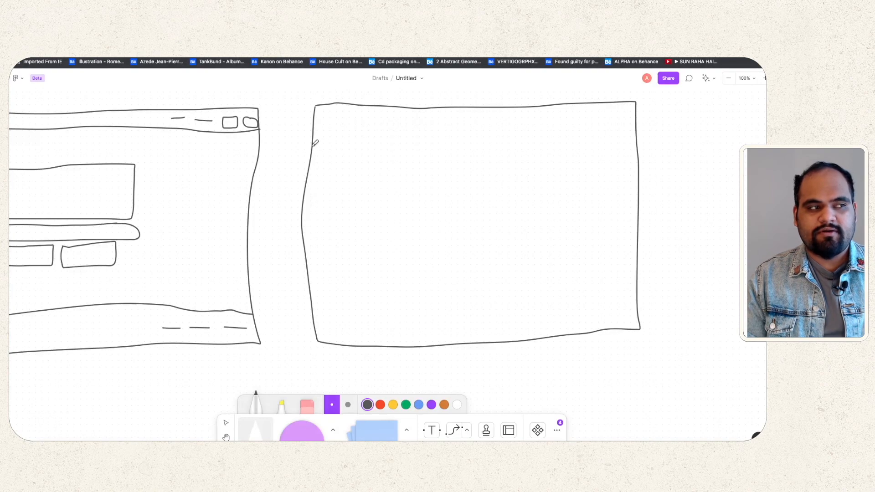
{"action": "left_click_drag", "start_coordinate": [314, 145], "coordinate": [633, 136]}
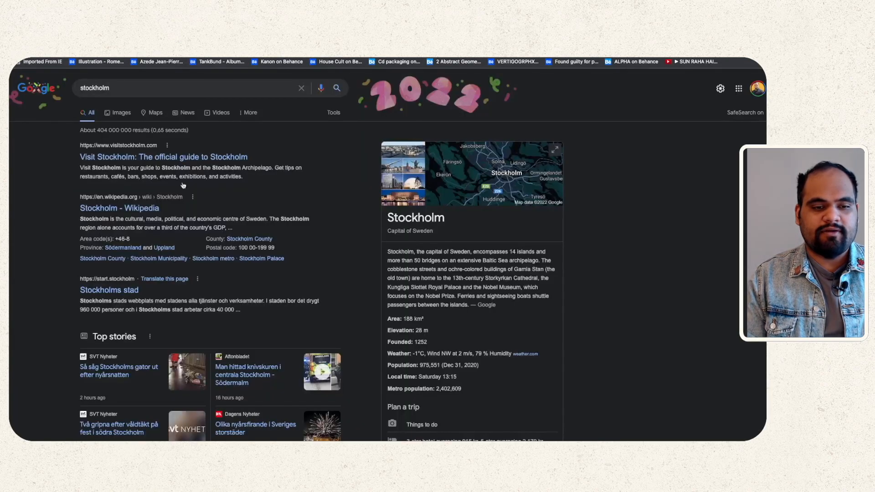
{"action": "scroll", "coordinate": [167, 251], "scroll_direction": "down", "scroll_amount": 15}
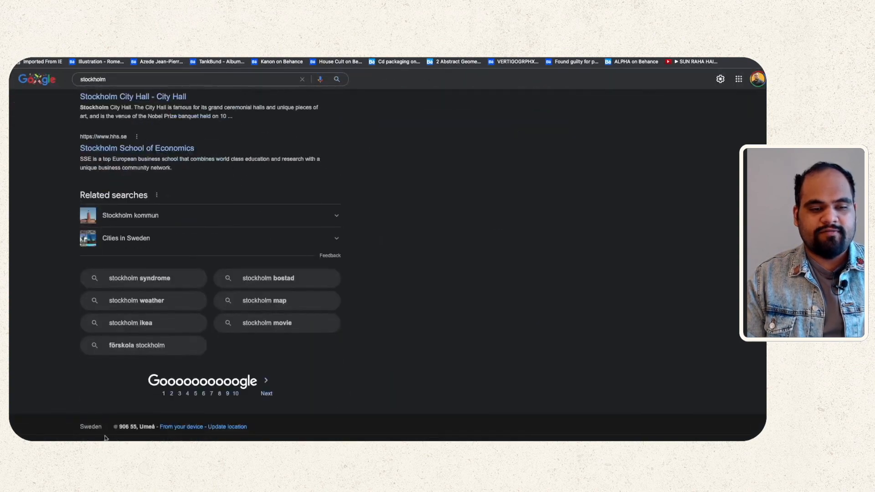
{"action": "scroll", "coordinate": [137, 319], "scroll_direction": "up", "scroll_amount": 15}
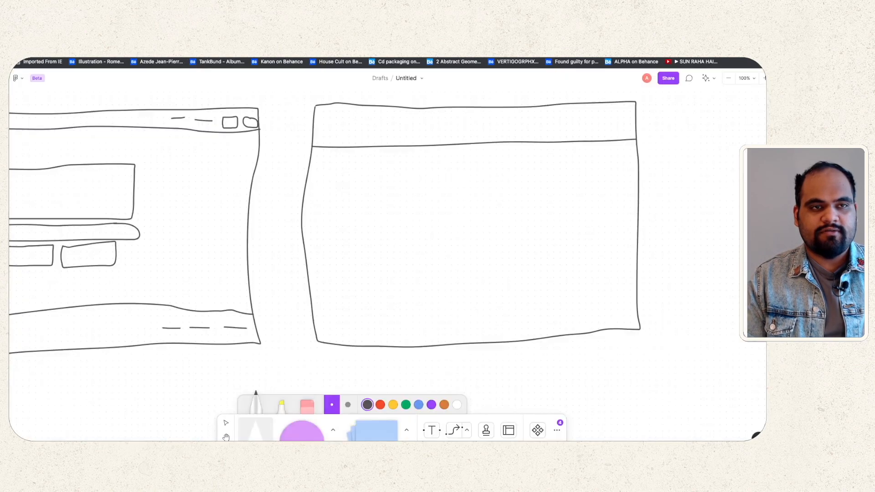
Step: Draw the footer line, five short result lines down the left, and an info-panel box on the right
{"action": "mouse_move", "coordinate": [313, 311]}
{"action": "left_mouse_down"}
{"action": "mouse_move", "coordinate": [519, 295]}
{"action": "mouse_move", "coordinate": [638, 299]}
{"action": "left_mouse_up"}
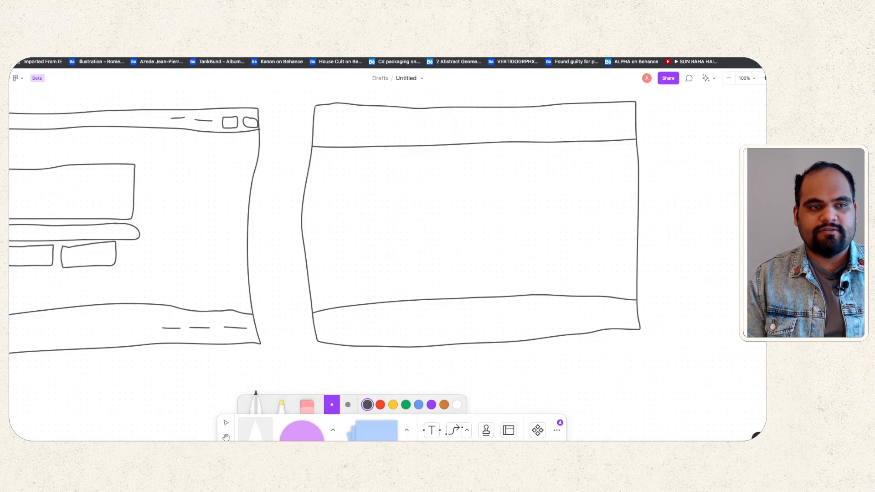
{"action": "left_click_drag", "start_coordinate": [346, 165], "coordinate": [389, 161]}
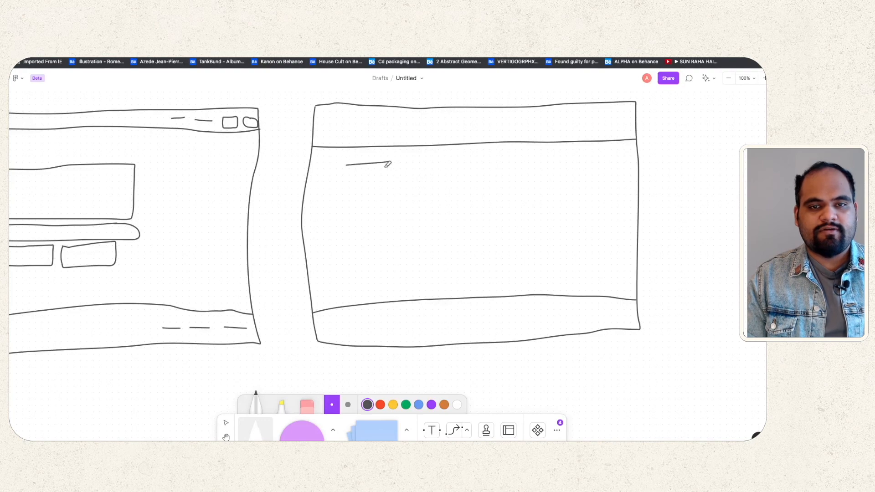
{"action": "left_click_drag", "start_coordinate": [344, 192], "coordinate": [405, 193]}
{"action": "left_click_drag", "start_coordinate": [348, 221], "coordinate": [431, 222]}
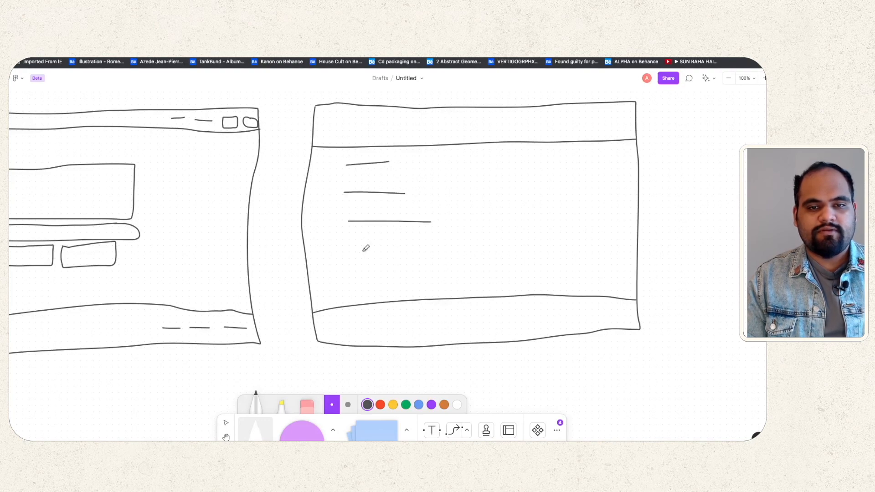
{"action": "left_click_drag", "start_coordinate": [353, 252], "coordinate": [405, 253]}
{"action": "left_click_drag", "start_coordinate": [364, 280], "coordinate": [424, 287]}
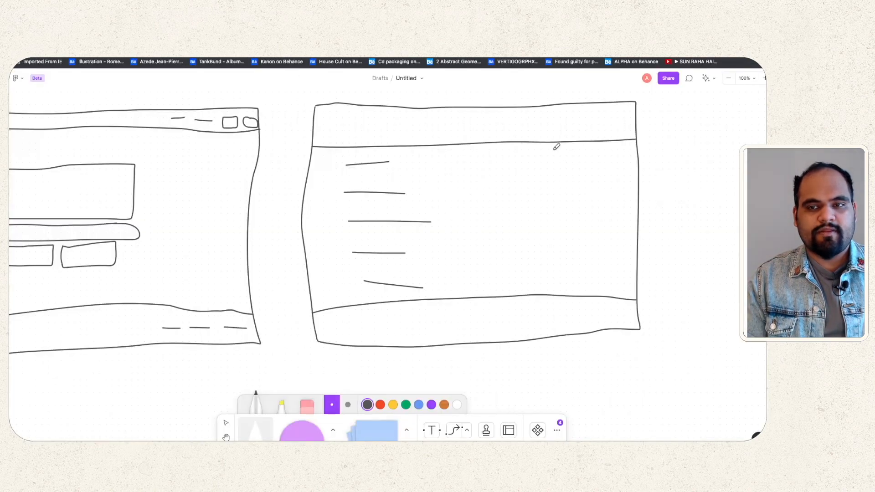
{"action": "mouse_move", "coordinate": [550, 145]}
{"action": "left_mouse_down"}
{"action": "mouse_move", "coordinate": [544, 251]}
{"action": "mouse_move", "coordinate": [643, 259]}
{"action": "mouse_move", "coordinate": [636, 142]}
{"action": "mouse_move", "coordinate": [548, 147]}
{"action": "left_mouse_up"}
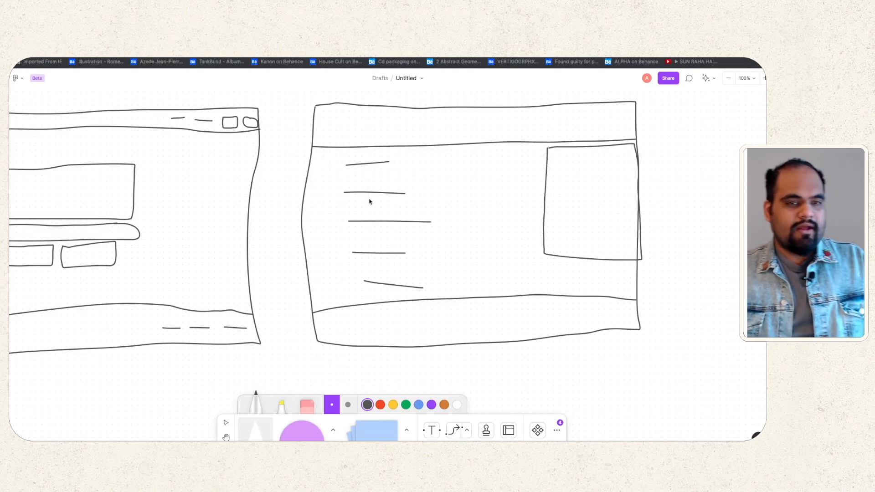
Step: Draw a red arrow from the homepage sketch to the results sketch
{"action": "left_click", "coordinate": [381, 405]}
{"action": "left_click_drag", "start_coordinate": [248, 235], "coordinate": [305, 252]}
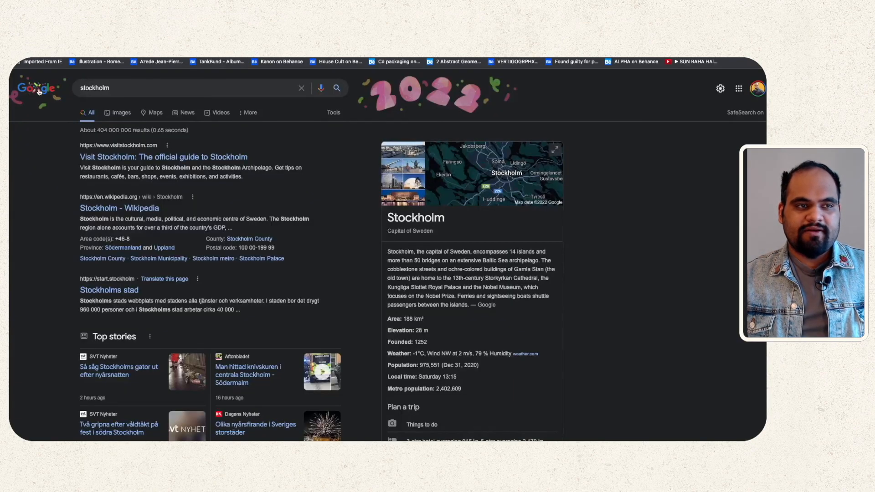
{"action": "left_click", "coordinate": [39, 93]}
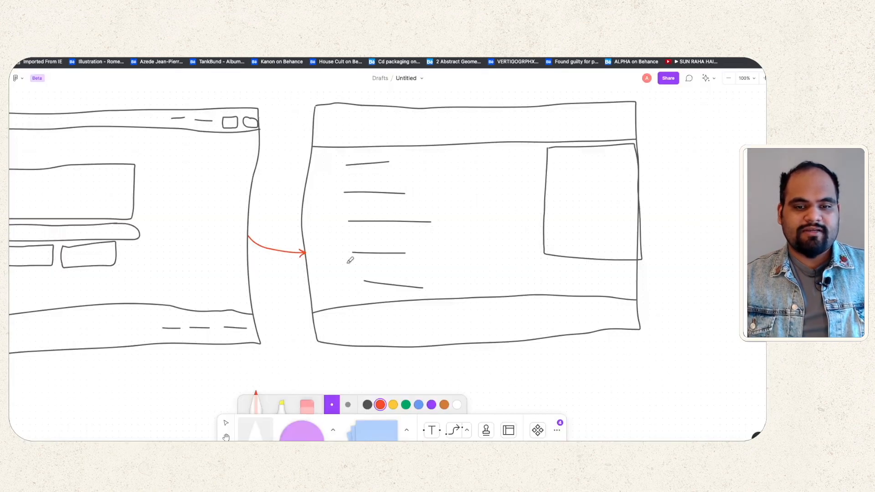
Step: Add a small dark-grey logo box in the results header and a red arrow back to the homepage sketch
{"action": "left_click", "coordinate": [368, 405]}
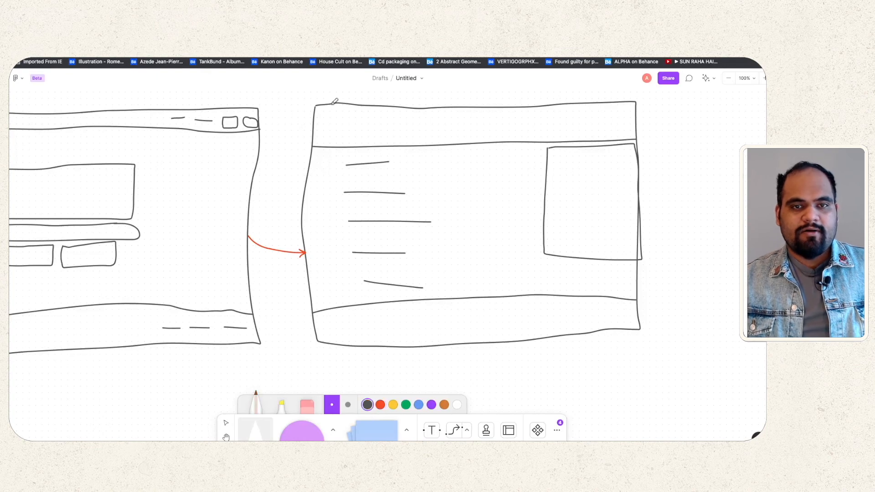
{"action": "mouse_move", "coordinate": [324, 118]}
{"action": "left_mouse_down"}
{"action": "mouse_move", "coordinate": [367, 149]}
{"action": "mouse_move", "coordinate": [369, 132]}
{"action": "mouse_move", "coordinate": [325, 124]}
{"action": "mouse_move", "coordinate": [326, 134]}
{"action": "mouse_move", "coordinate": [364, 137]}
{"action": "mouse_move", "coordinate": [367, 113]}
{"action": "mouse_move", "coordinate": [325, 117]}
{"action": "left_mouse_up"}
{"action": "key", "text": "ctrl+z"}
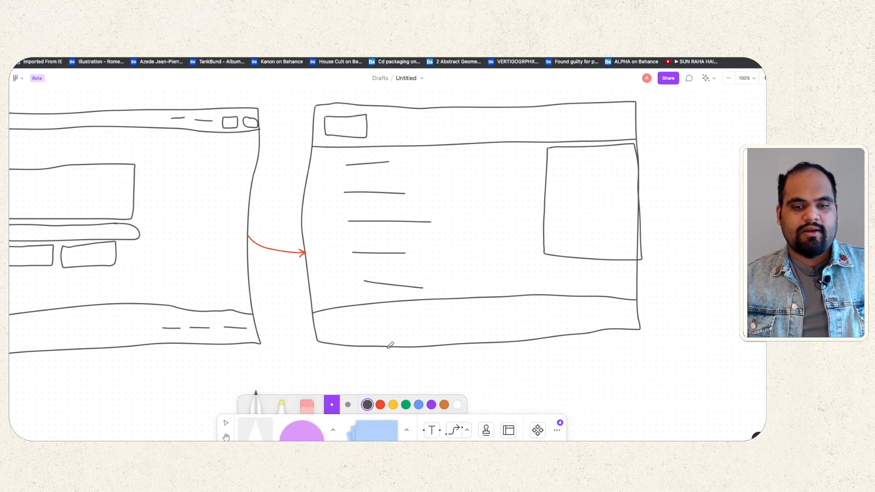
{"action": "left_click", "coordinate": [383, 406]}
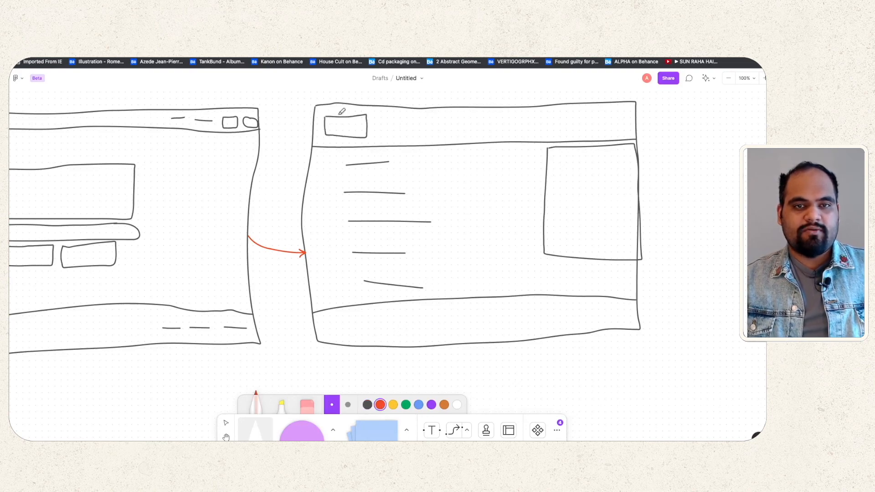
{"action": "mouse_move", "coordinate": [341, 112]}
{"action": "left_mouse_down"}
{"action": "mouse_move", "coordinate": [261, 89]}
{"action": "mouse_move", "coordinate": [187, 98]}
{"action": "mouse_move", "coordinate": [201, 105]}
{"action": "mouse_move", "coordinate": [215, 97]}
{"action": "left_mouse_up"}
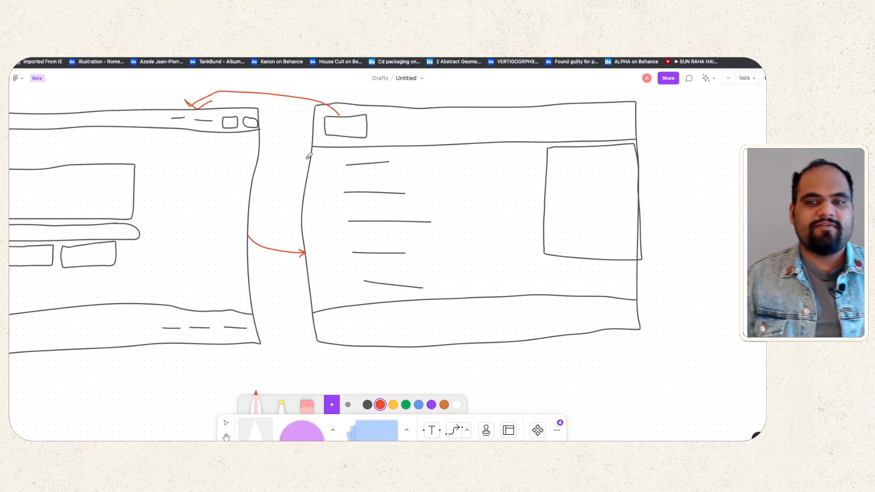
{"action": "scroll", "coordinate": [229, 145], "scroll_direction": "left", "scroll_amount": 6}
{"action": "scroll", "coordinate": [228, 146], "scroll_direction": "left", "scroll_amount": 1}
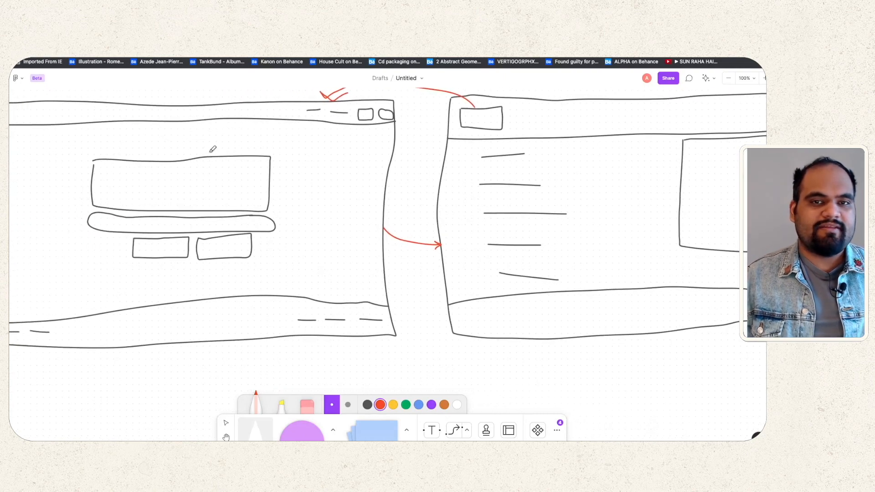
Step: Zoom the FigJam board out to about 50% so both wireframe sketches fit on screen
{"action": "scroll", "coordinate": [228, 152], "scroll_direction": "down", "scroll_amount": 5, "text": "ctrl"}
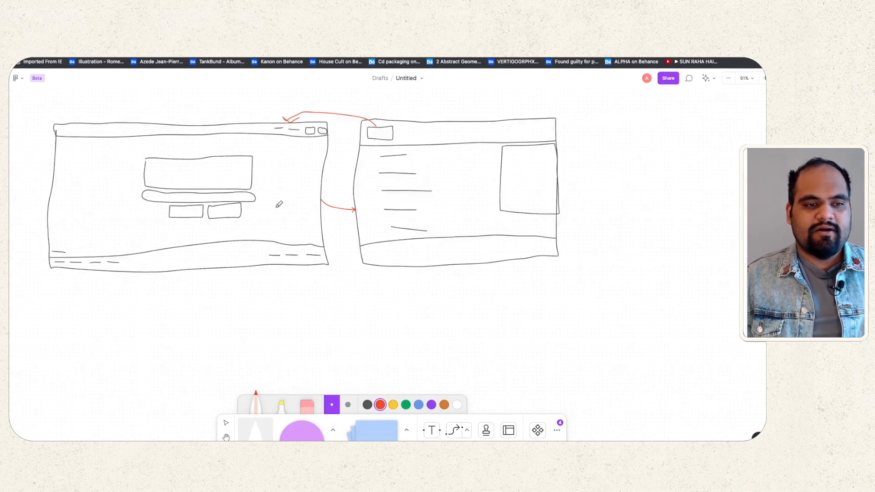
{"action": "scroll", "coordinate": [278, 201], "scroll_direction": "up", "scroll_amount": 2}
{"action": "scroll", "coordinate": [278, 201], "scroll_direction": "left", "scroll_amount": 2}
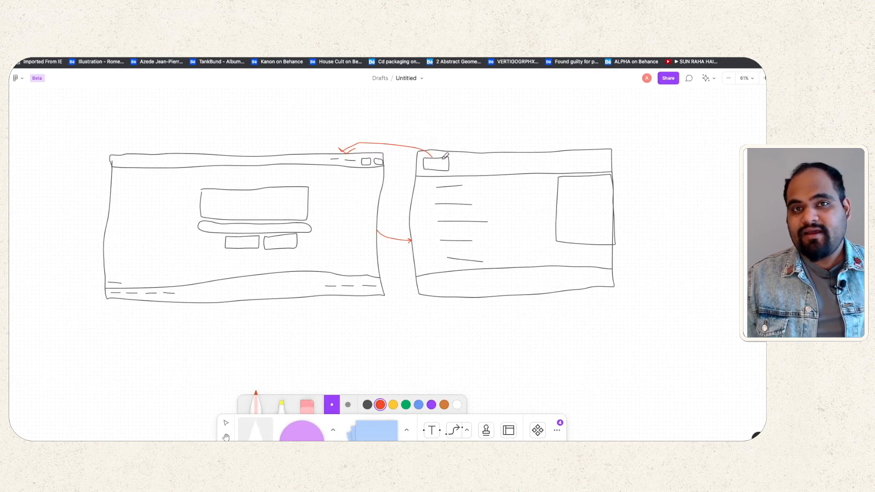
{"action": "scroll", "coordinate": [446, 167], "scroll_direction": "down", "scroll_amount": 15}
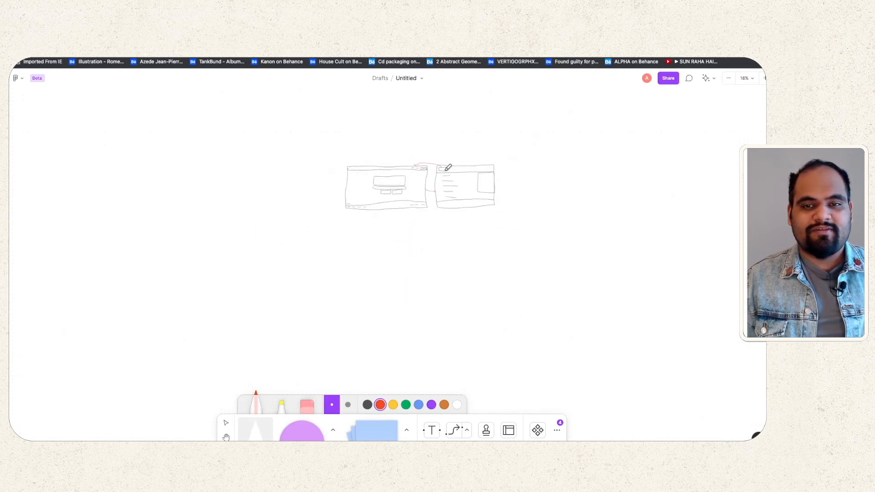
{"action": "scroll", "coordinate": [448, 168], "scroll_direction": "up", "scroll_amount": 5}
{"action": "scroll", "coordinate": [448, 167], "scroll_direction": "down", "scroll_amount": 6}
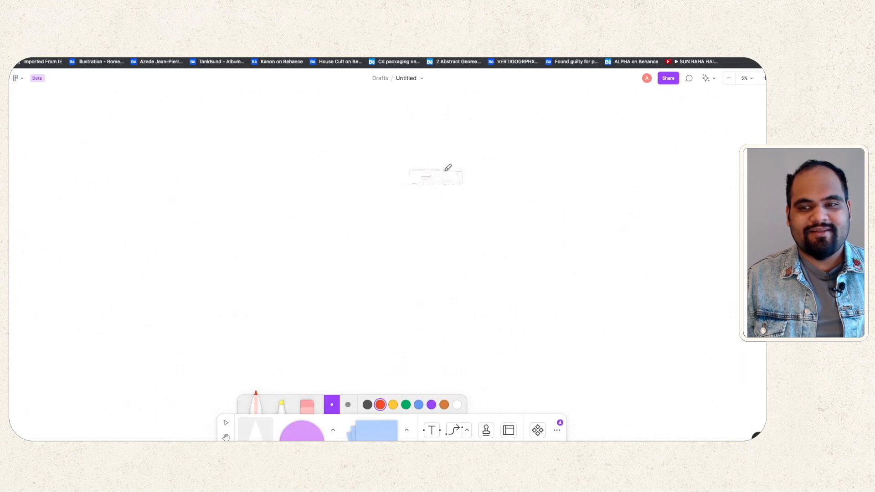
{"action": "scroll", "coordinate": [448, 168], "scroll_direction": "up", "scroll_amount": 10}
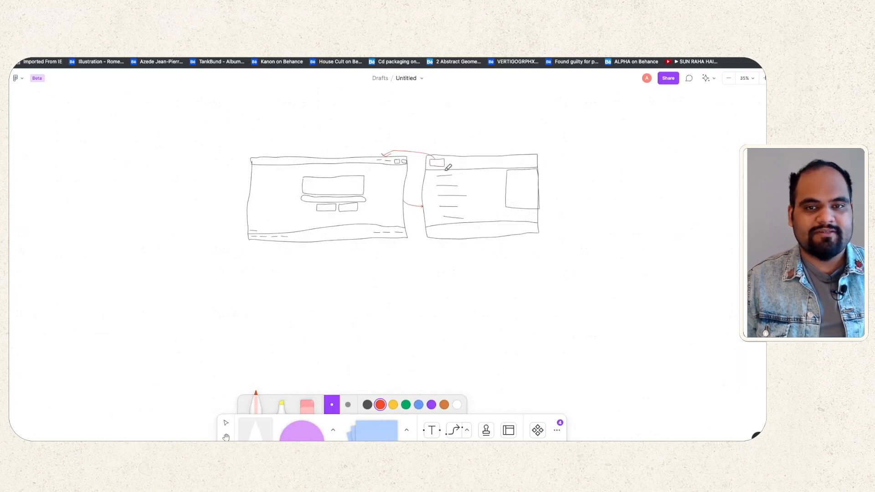
{"action": "scroll", "coordinate": [448, 167], "scroll_direction": "down", "scroll_amount": 3}
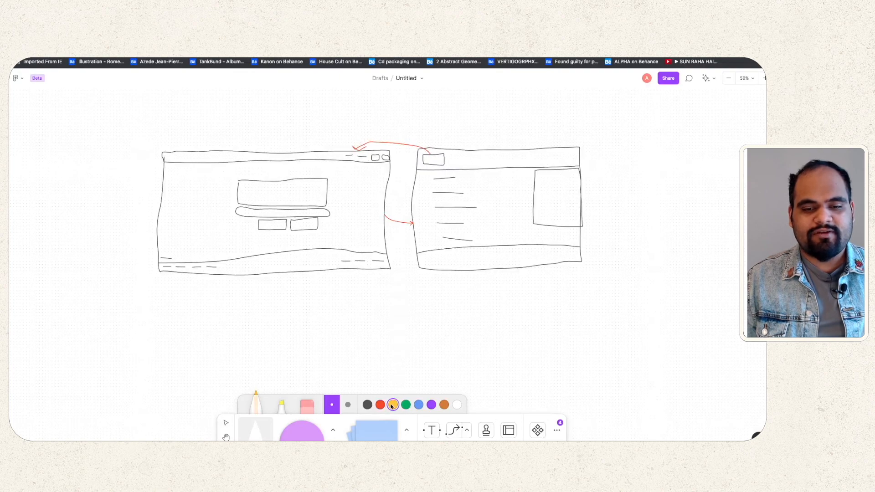
Step: Add a 'Home' text label in Heading style and move it above the left sketch
{"action": "left_click", "coordinate": [432, 430]}
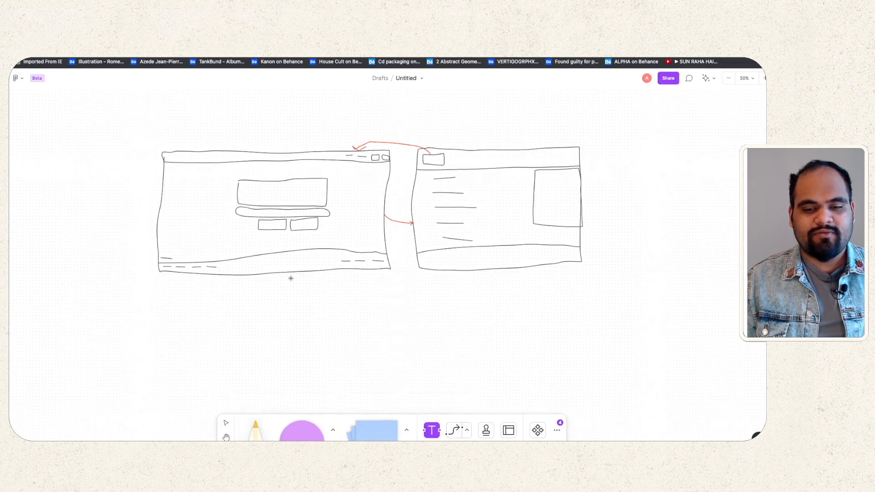
{"action": "left_click", "coordinate": [224, 234]}
{"action": "type", "text": "Home"}
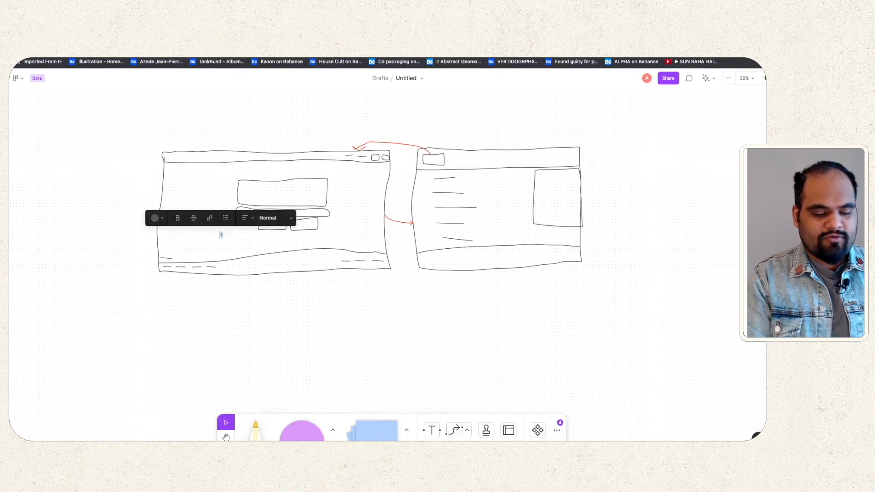
{"action": "left_click", "coordinate": [271, 218]}
{"action": "left_click", "coordinate": [269, 246]}
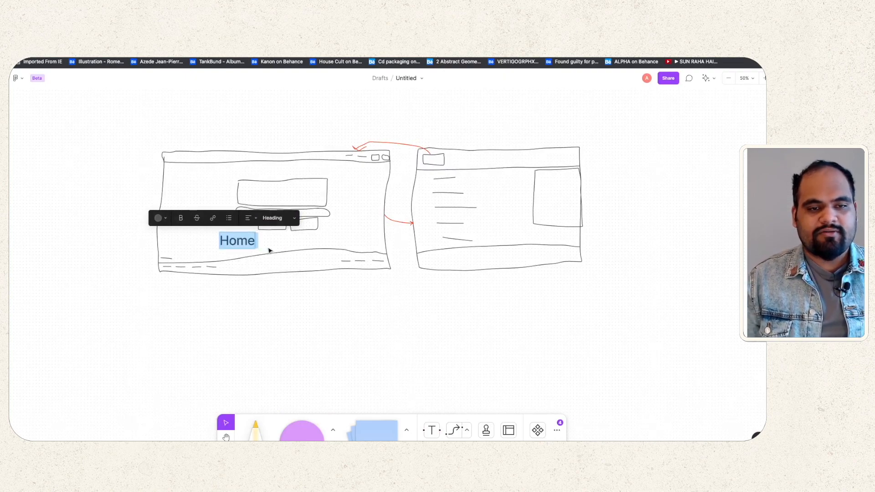
{"action": "key", "text": "Escape"}
{"action": "left_click_drag", "start_coordinate": [235, 246], "coordinate": [273, 147]}
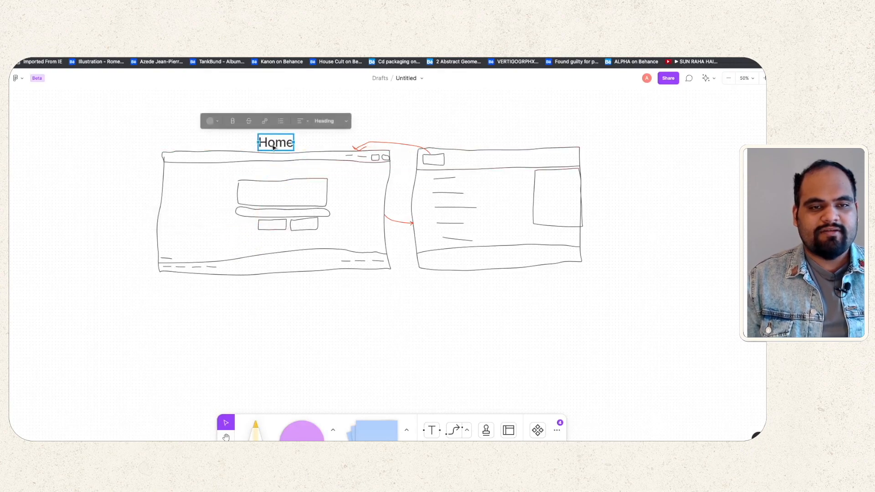
Step: Retype the label as 'INDEX' and move it down into the left sketch's top
{"action": "double_click", "coordinate": [272, 145]}
{"action": "type", "text": "INsd"}
{"action": "key", "text": "BackSpace"}
{"action": "key", "text": "BackSpace"}
{"action": "key", "text": "BackSpace"}
{"action": "key", "text": "BackSpace"}
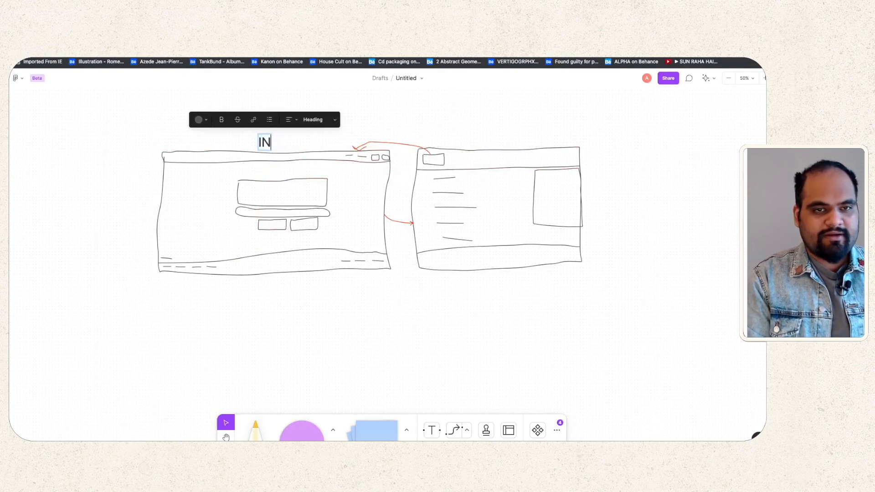
{"action": "type", "text": "INDEX"}
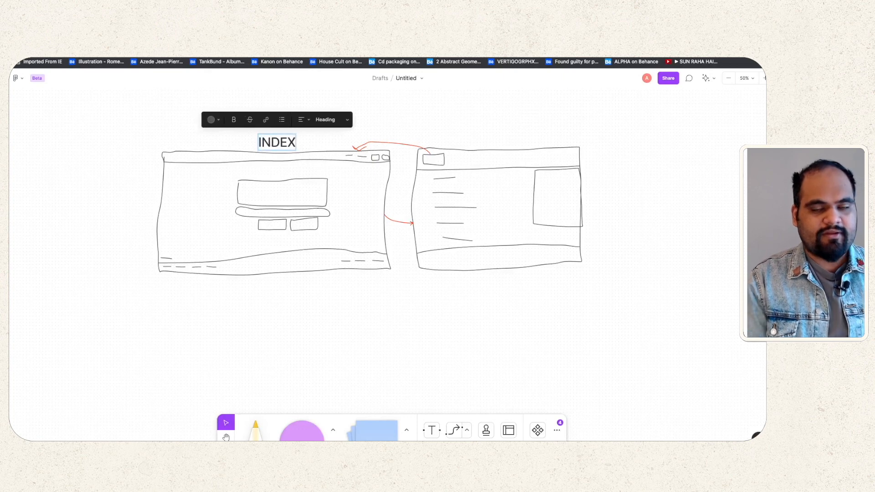
{"action": "key", "text": "Escape"}
{"action": "left_click", "coordinate": [223, 148]}
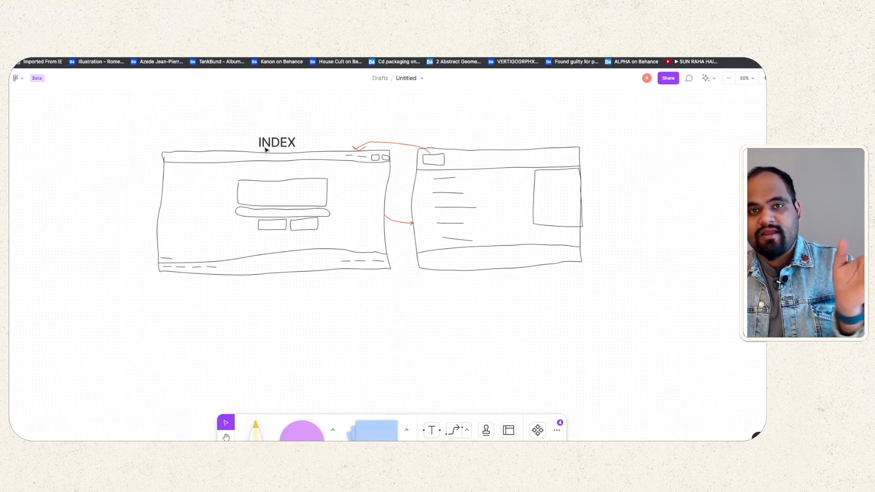
{"action": "mouse_move", "coordinate": [272, 146]}
{"action": "left_mouse_down"}
{"action": "mouse_move", "coordinate": [277, 177]}
{"action": "mouse_move", "coordinate": [284, 175]}
{"action": "mouse_move", "coordinate": [265, 195]}
{"action": "mouse_move", "coordinate": [255, 187]}
{"action": "mouse_move", "coordinate": [284, 169]}
{"action": "left_mouse_up"}
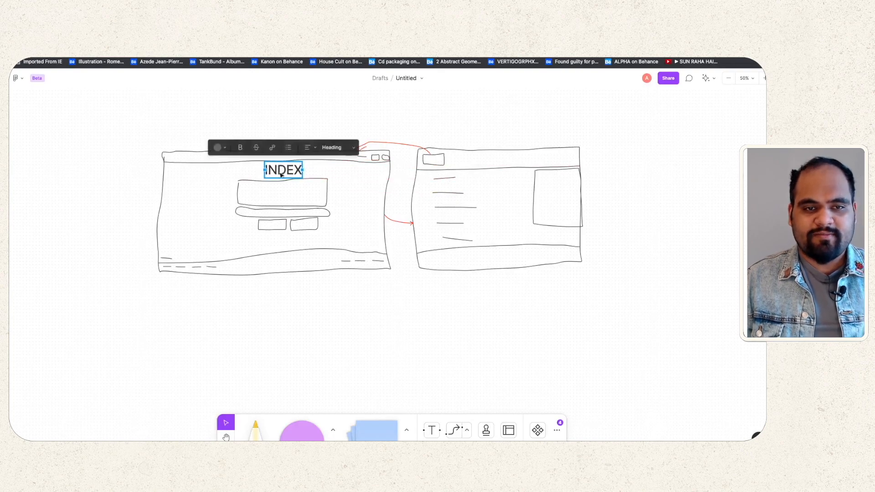
Step: Add a 'Logo' text label inside the large box and make it Heading style
{"action": "left_click", "coordinate": [272, 194]}
{"action": "left_click", "coordinate": [430, 432]}
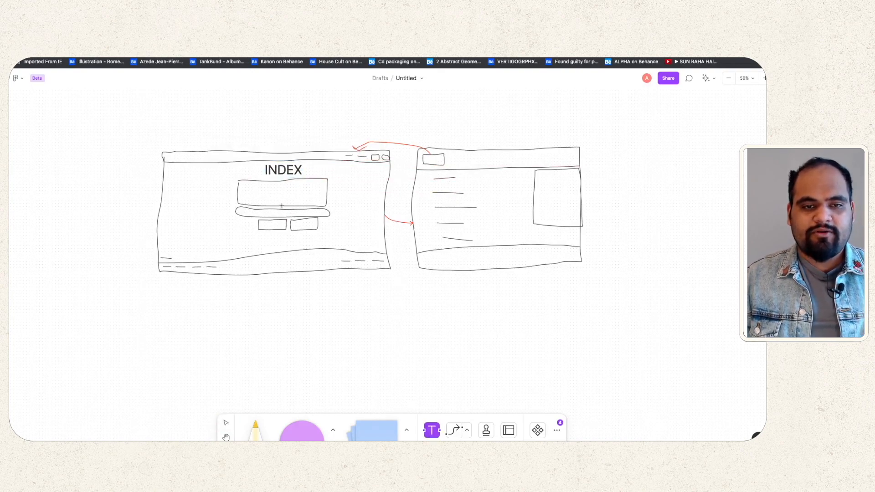
{"action": "left_click", "coordinate": [269, 196]}
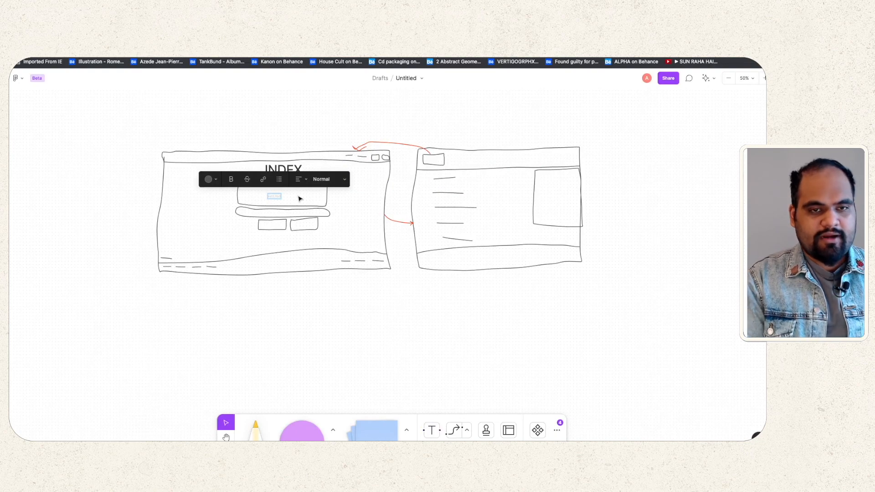
{"action": "type", "text": "LOGO"}
{"action": "key", "text": "BackSpace"}
{"action": "key", "text": "BackSpace"}
{"action": "key", "text": "BackSpace"}
{"action": "key", "text": "BackSpace"}
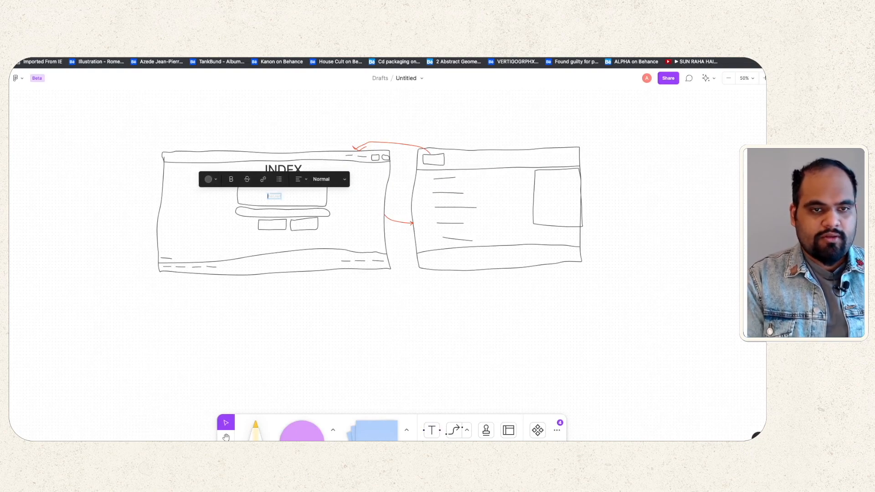
{"action": "type", "text": "Logo"}
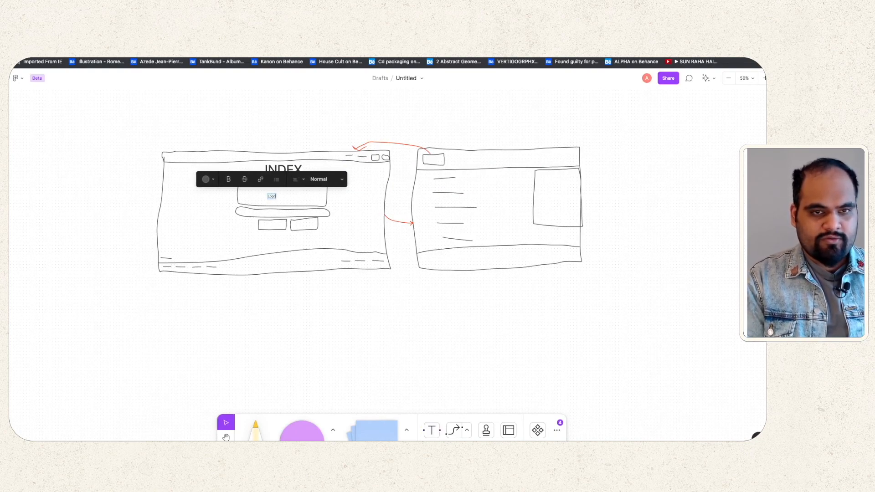
{"action": "left_click", "coordinate": [342, 179]}
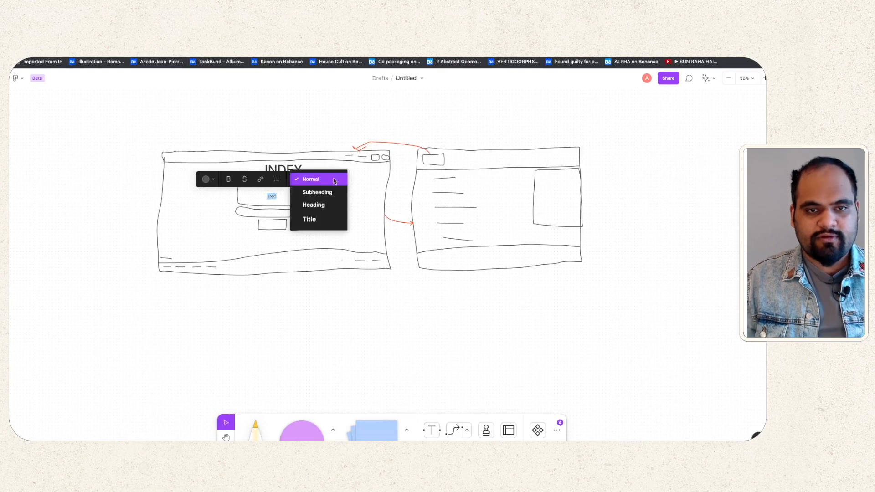
{"action": "left_click", "coordinate": [311, 203]}
Step: Centre the Logo heading inside the logo box below INDEX
{"action": "left_click", "coordinate": [340, 206]}
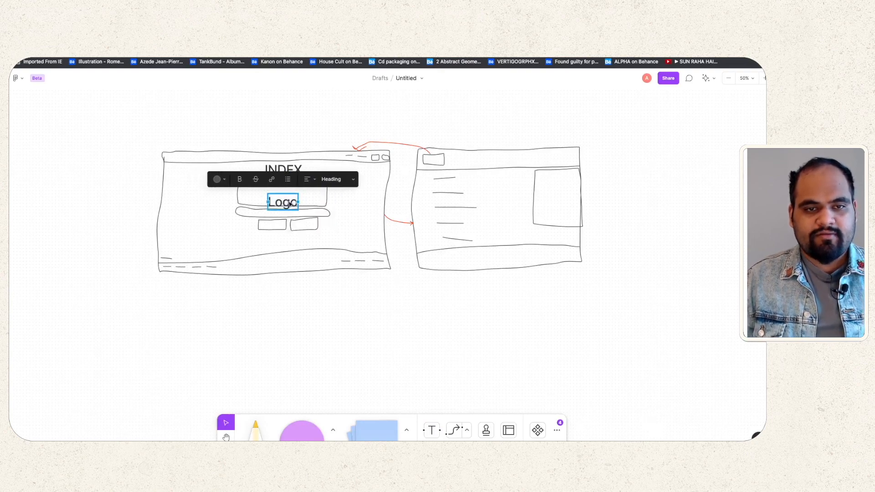
{"action": "left_click", "coordinate": [341, 205]}
{"action": "left_click", "coordinate": [281, 203]}
{"action": "left_click_drag", "start_coordinate": [282, 203], "coordinate": [282, 193]}
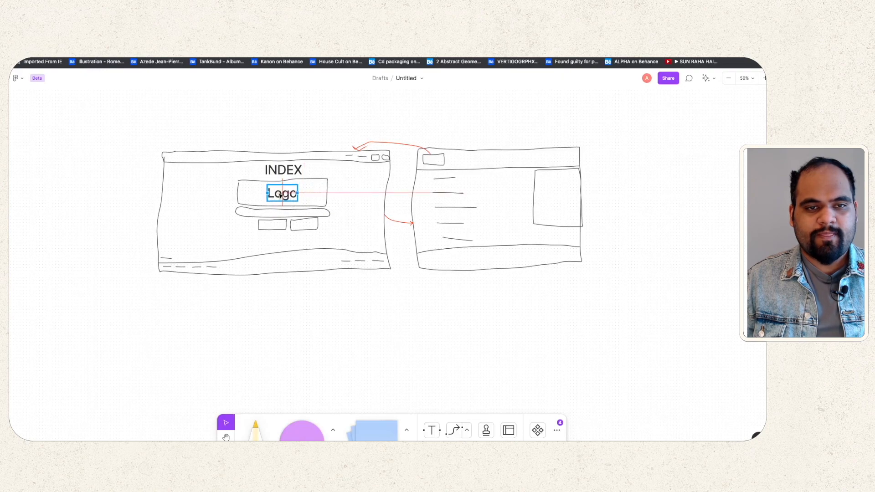
{"action": "left_click", "coordinate": [369, 231]}
{"action": "scroll", "coordinate": [318, 181], "scroll_direction": "up", "scroll_amount": 6}
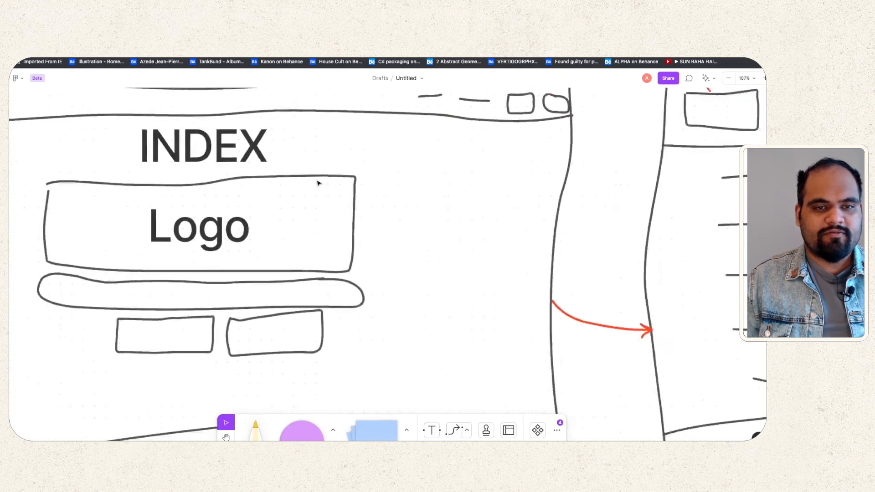
{"action": "scroll", "coordinate": [318, 181], "scroll_direction": "down", "scroll_amount": 5}
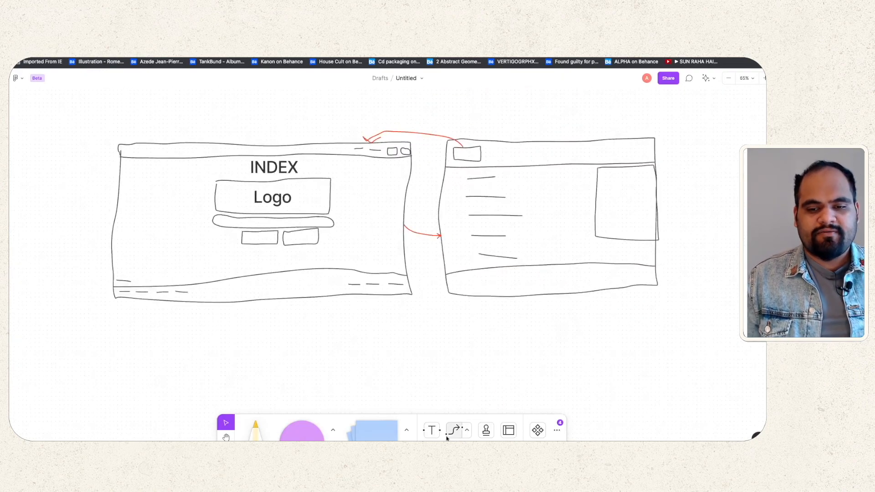
{"action": "left_click", "coordinate": [431, 430]}
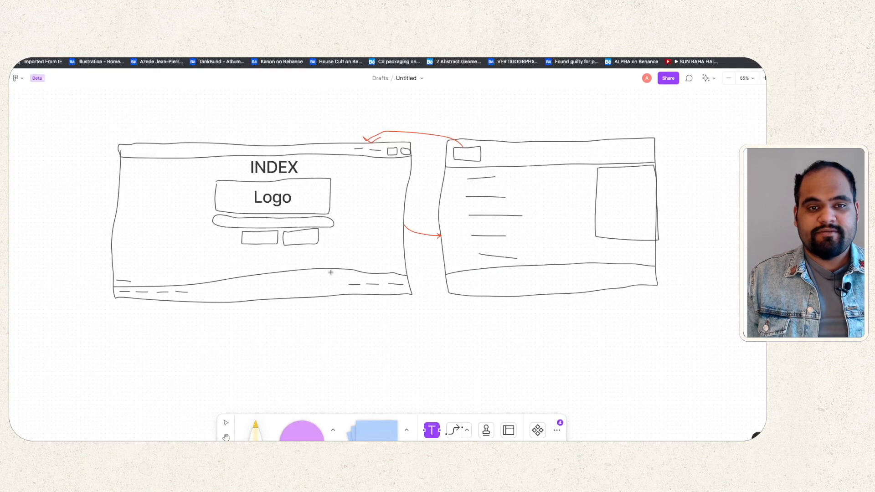
Step: Type 'MAP WITH IMAGES' in the right sketch's box and style it as a subheading
{"action": "left_click", "coordinate": [602, 199]}
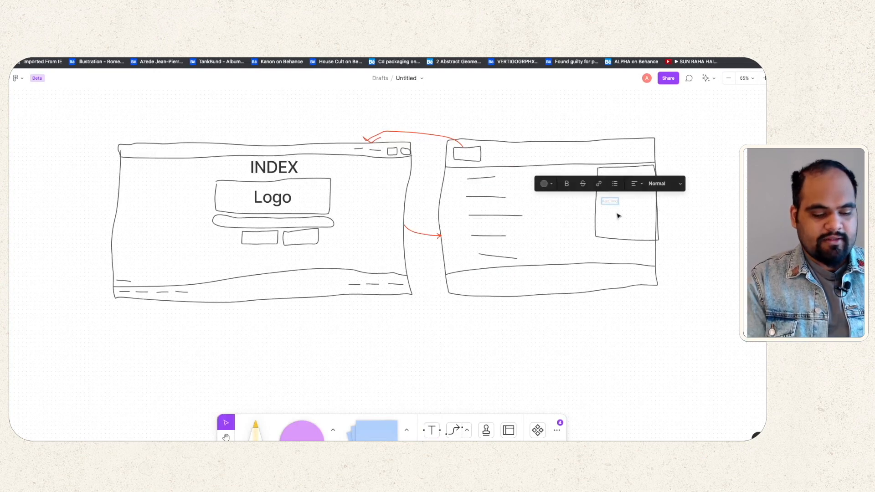
{"action": "type", "text": "MAP"}
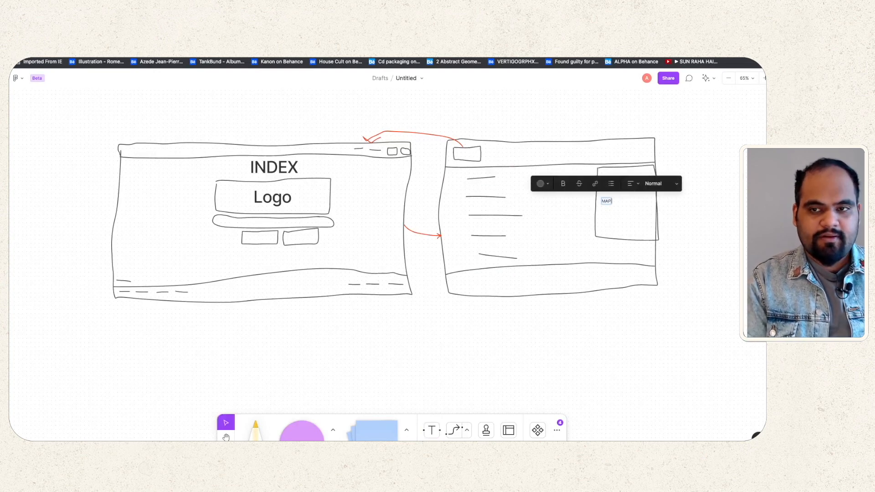
{"action": "type", "text": " WITH IMAGES"}
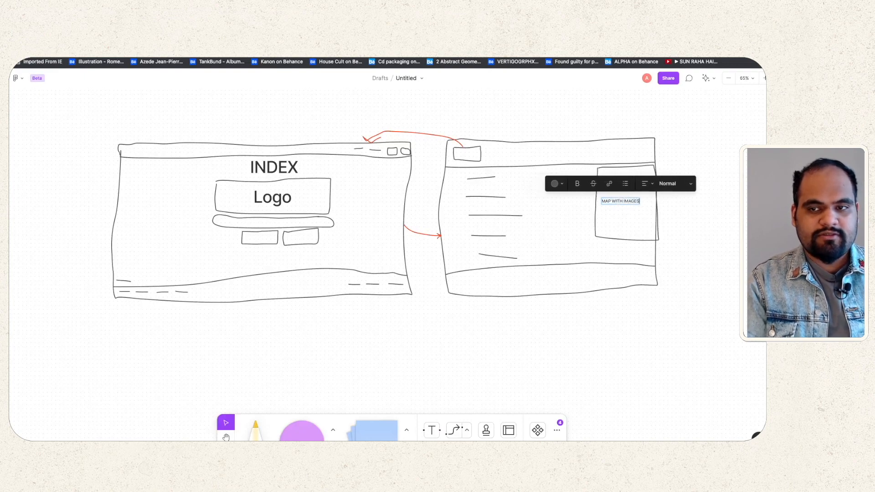
{"action": "key", "text": "Return"}
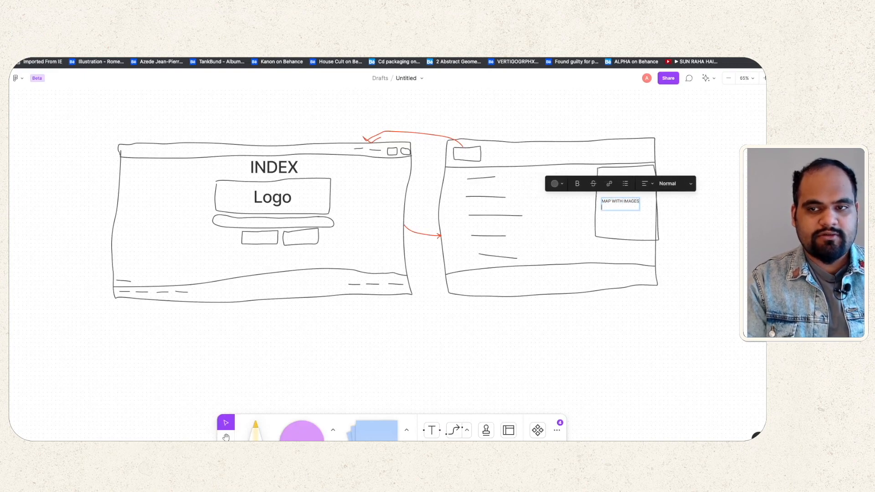
{"action": "left_click", "coordinate": [689, 183]}
{"action": "left_click", "coordinate": [668, 197]}
{"action": "key", "text": "super+a"}
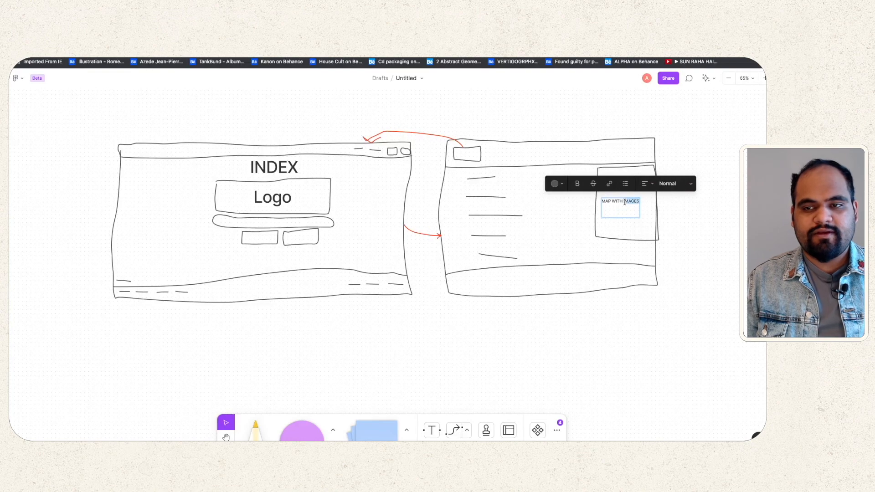
{"action": "left_click", "coordinate": [668, 185]}
{"action": "left_click", "coordinate": [665, 195]}
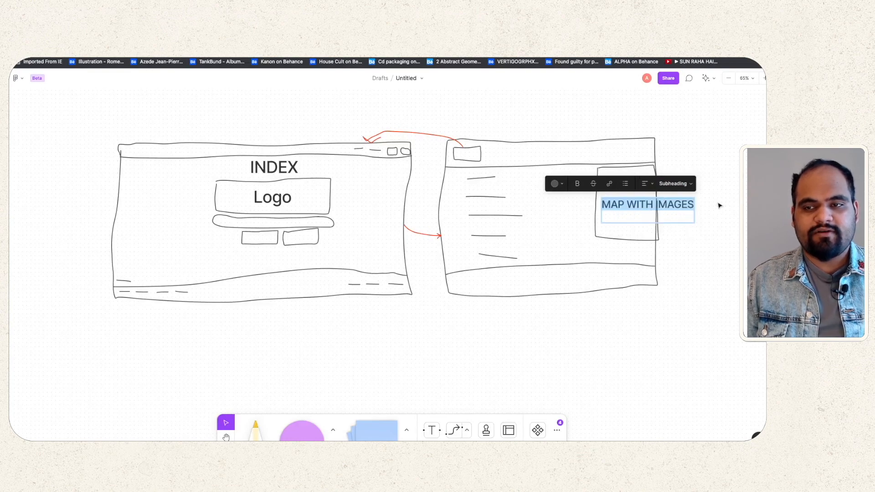
Step: Break the label onto three lines: MAP, WITH, IMAGES
{"action": "left_click", "coordinate": [628, 204]}
{"action": "key", "text": "Return"}
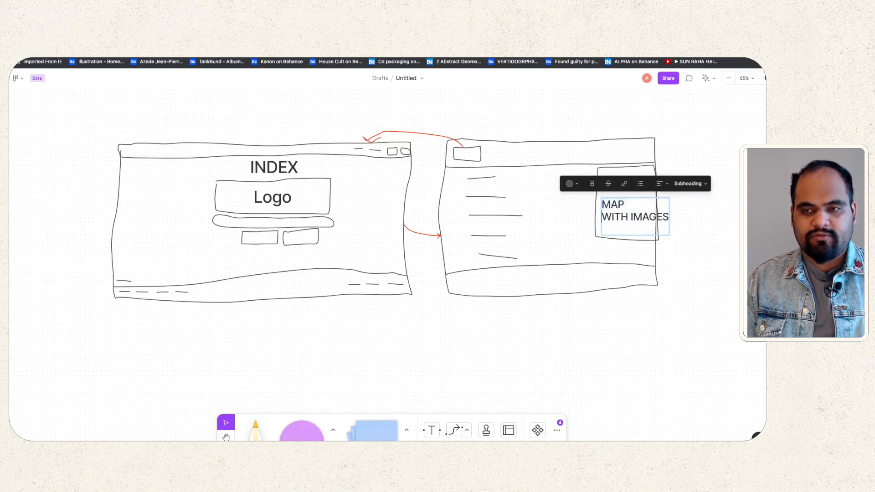
{"action": "left_click", "coordinate": [629, 218]}
{"action": "key", "text": "Return"}
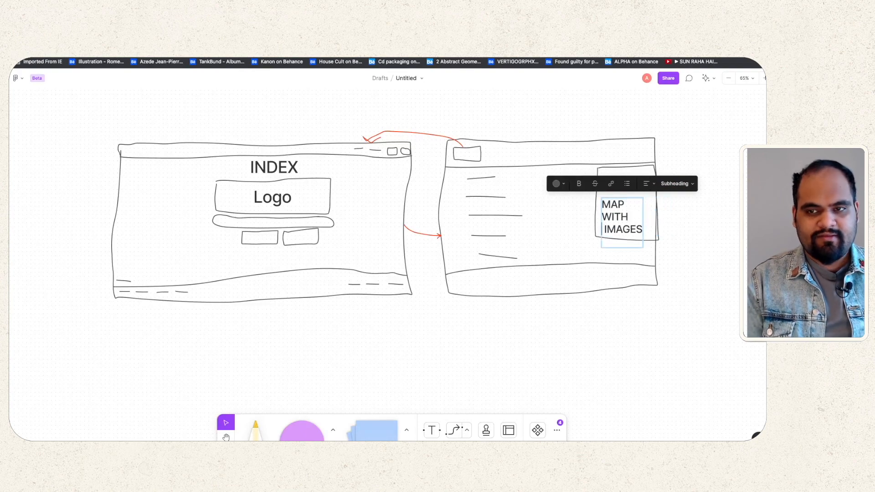
{"action": "key", "text": "super+a"}
{"action": "left_click", "coordinate": [608, 230]}
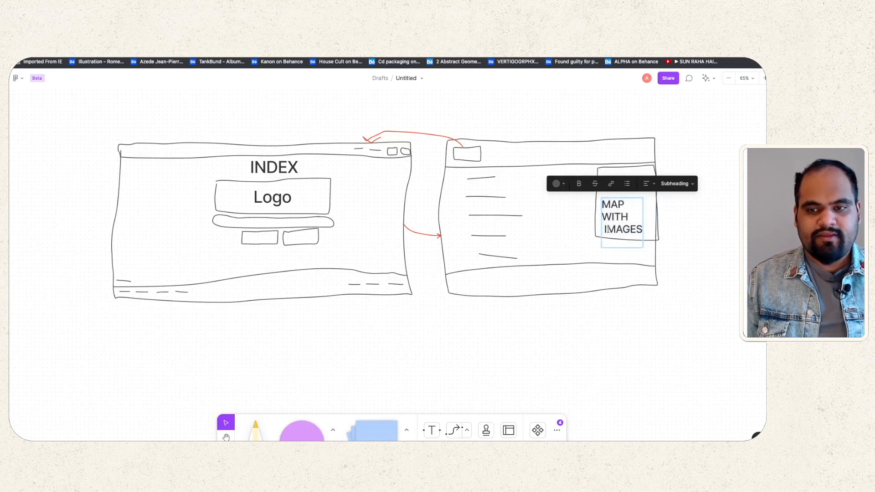
{"action": "key", "text": "BackSpace"}
{"action": "key", "text": "super+a"}
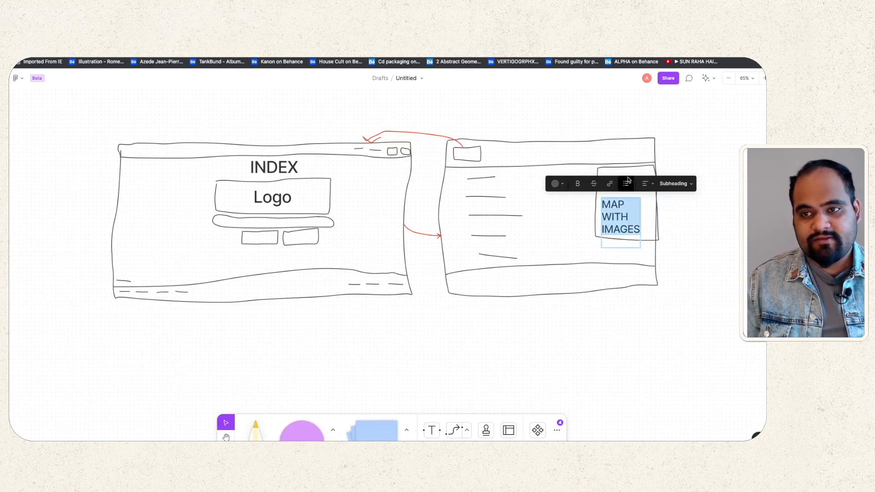
Step: Set the label to Normal text size and move it into the map box
{"action": "left_click", "coordinate": [674, 184]}
{"action": "left_click", "coordinate": [669, 196]}
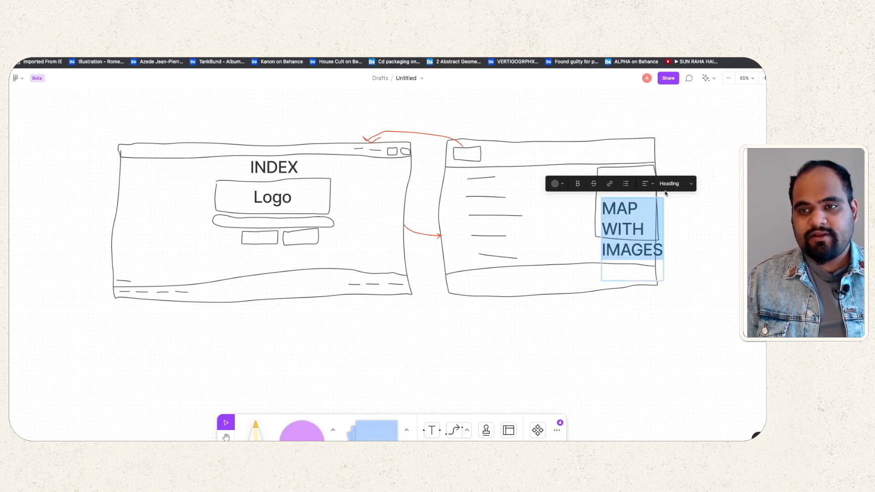
{"action": "left_click", "coordinate": [683, 185]}
{"action": "left_click", "coordinate": [681, 197]}
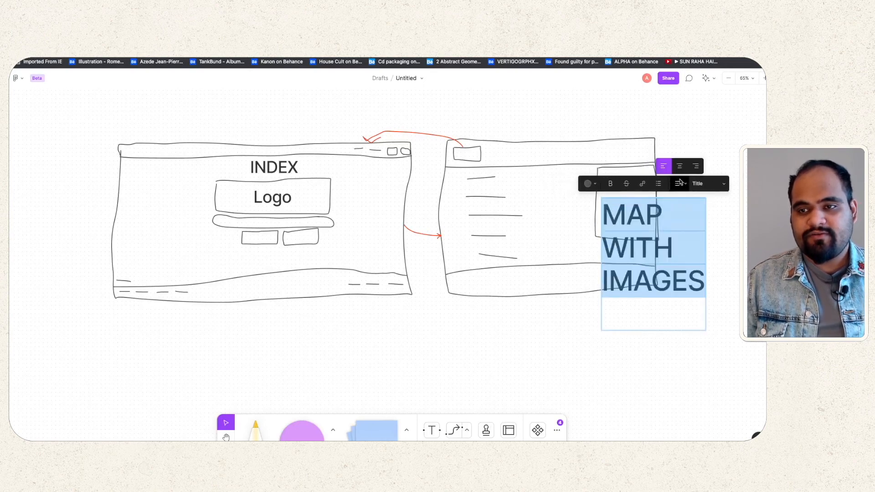
{"action": "left_click", "coordinate": [702, 183]}
{"action": "left_click", "coordinate": [704, 147]}
{"action": "left_click", "coordinate": [637, 235]}
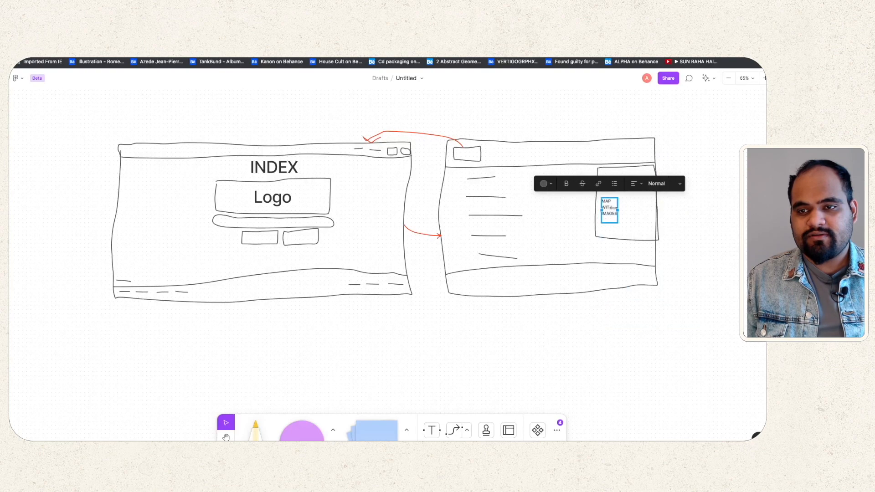
{"action": "left_click_drag", "start_coordinate": [609, 209], "coordinate": [626, 199]}
{"action": "left_click", "coordinate": [680, 192]}
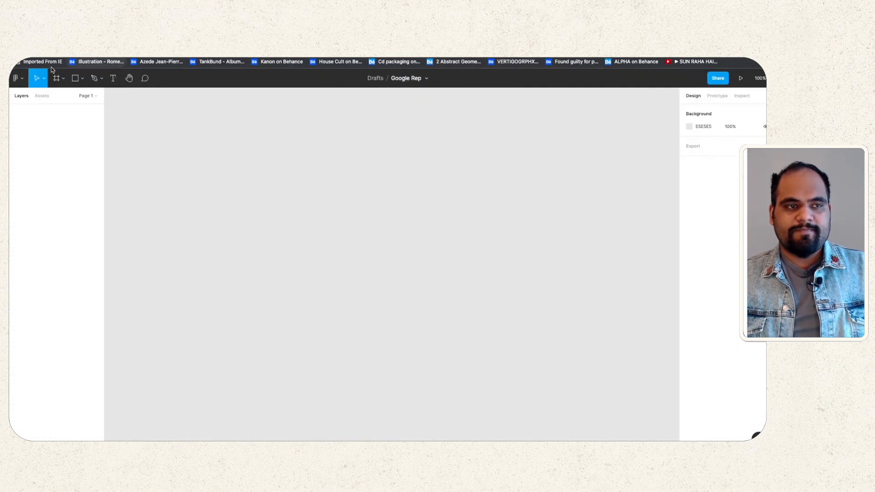
Step: Add a MacBook Pro 14" frame to the Google Rep canvas using the Frame tool
{"action": "left_click", "coordinate": [57, 79]}
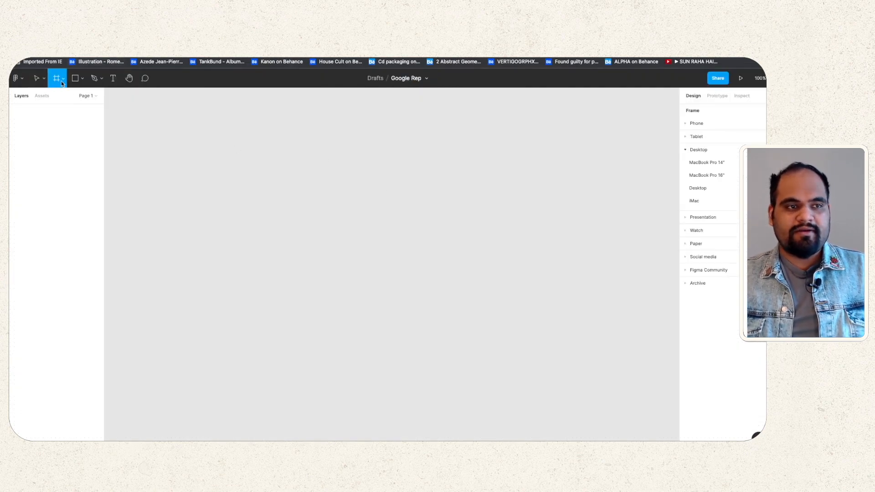
{"action": "left_click", "coordinate": [63, 79]}
{"action": "left_click", "coordinate": [88, 79]}
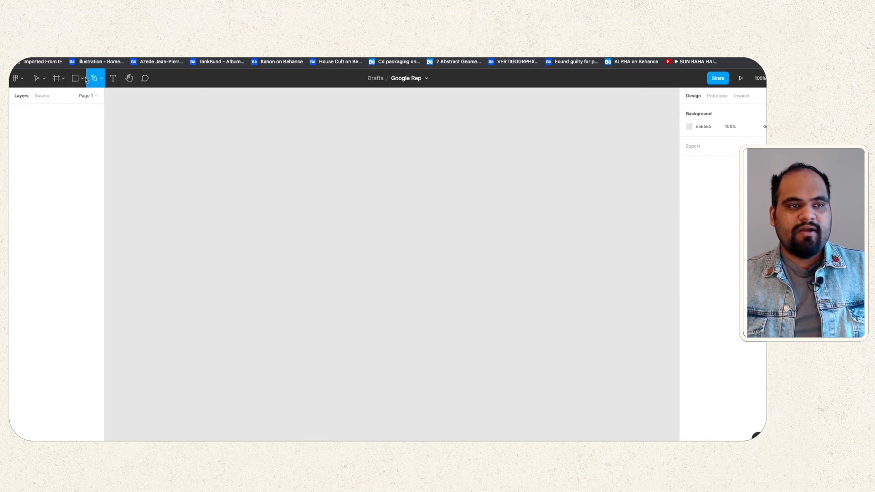
{"action": "left_click", "coordinate": [64, 80]}
{"action": "left_click", "coordinate": [59, 100]}
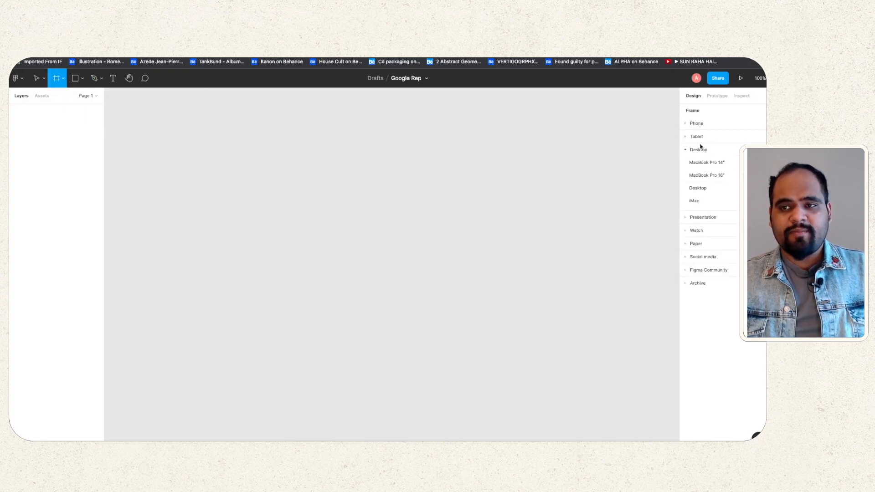
{"action": "left_click", "coordinate": [729, 164]}
{"action": "scroll", "coordinate": [360, 183], "scroll_direction": "up", "scroll_amount": 3}
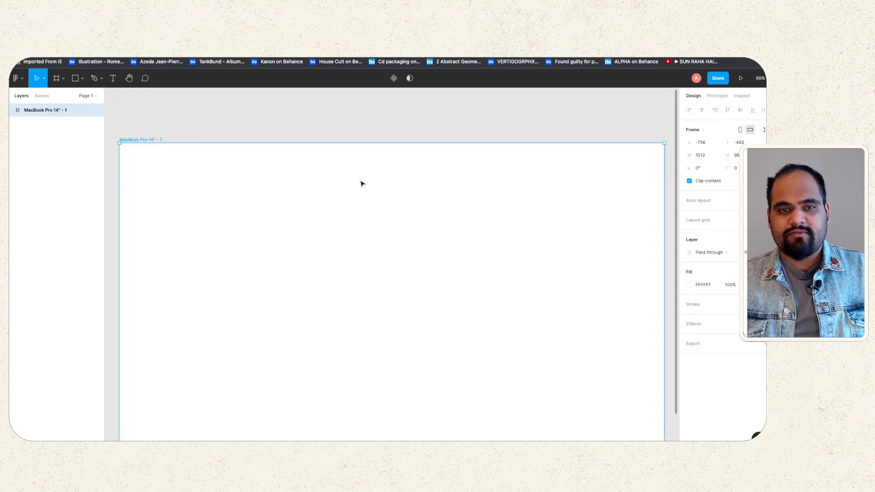
{"action": "scroll", "coordinate": [360, 182], "scroll_direction": "down", "scroll_amount": 10}
{"action": "left_click", "coordinate": [586, 222]}
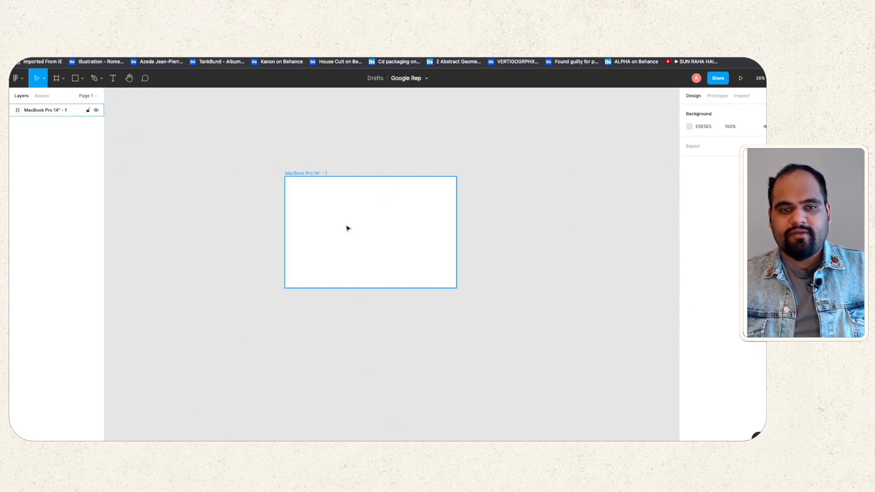
{"action": "scroll", "coordinate": [348, 226], "scroll_direction": "up", "scroll_amount": 5}
{"action": "scroll", "coordinate": [348, 226], "scroll_direction": "down", "scroll_amount": 3}
{"action": "scroll", "coordinate": [347, 222], "scroll_direction": "up", "scroll_amount": 2}
{"action": "left_click", "coordinate": [347, 217]}
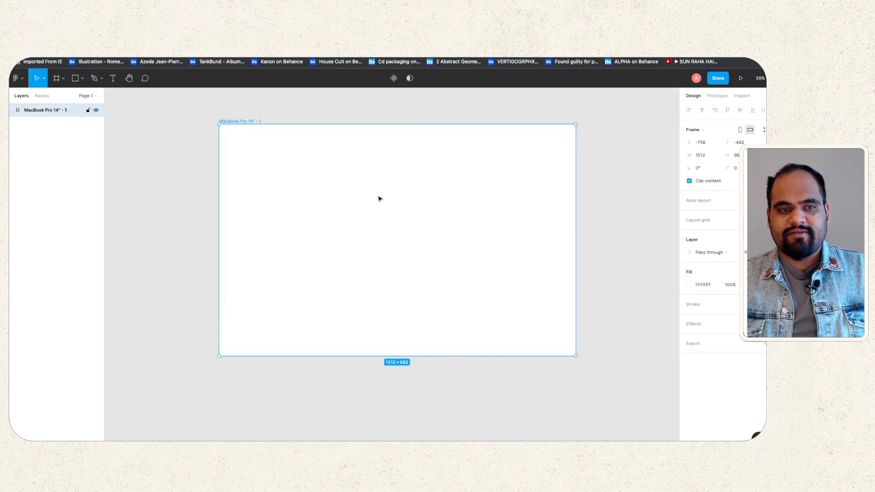
{"action": "left_click", "coordinate": [586, 177]}
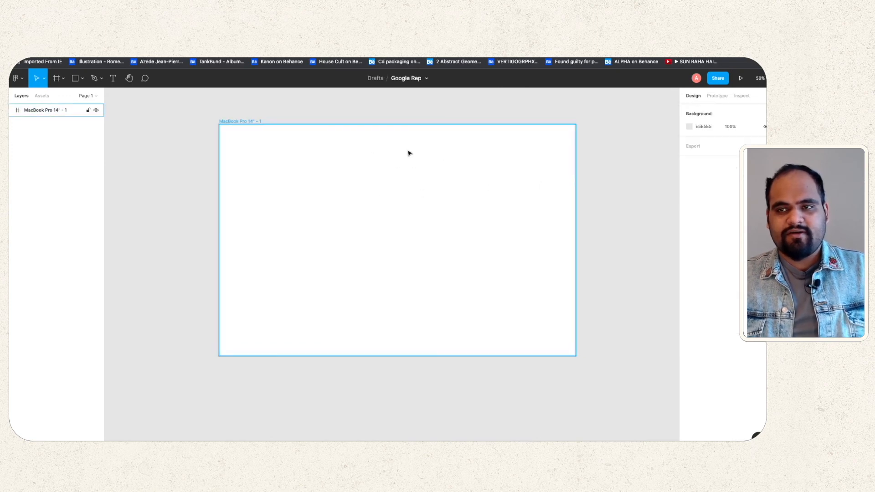
Step: Add a 1920×1080 Slide 16:9 presentation frame beside it
{"action": "left_click", "coordinate": [64, 79]}
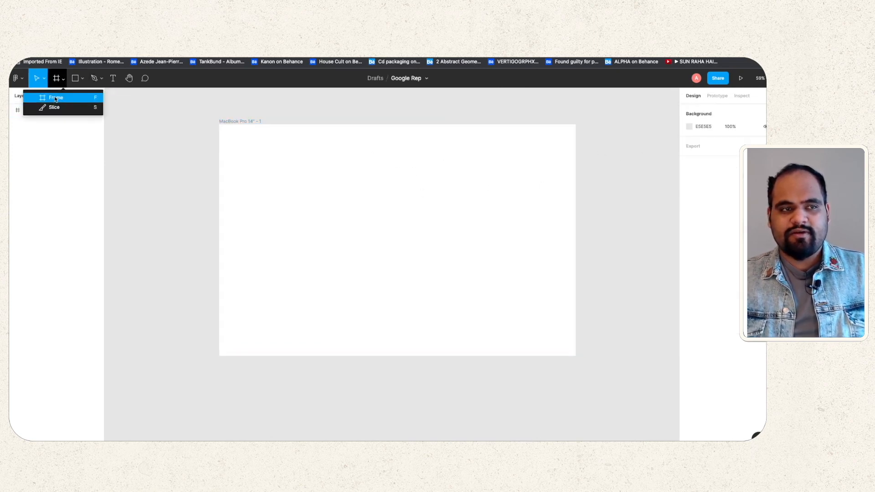
{"action": "left_click", "coordinate": [56, 99]}
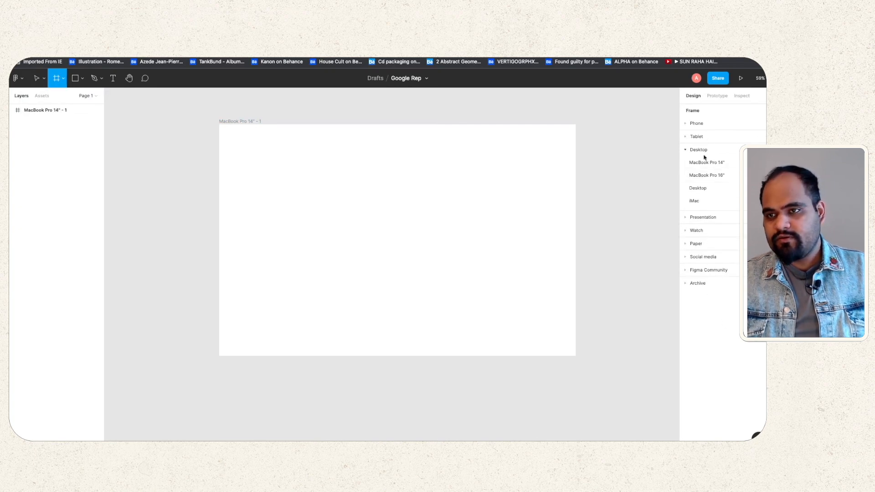
{"action": "left_click", "coordinate": [686, 219]}
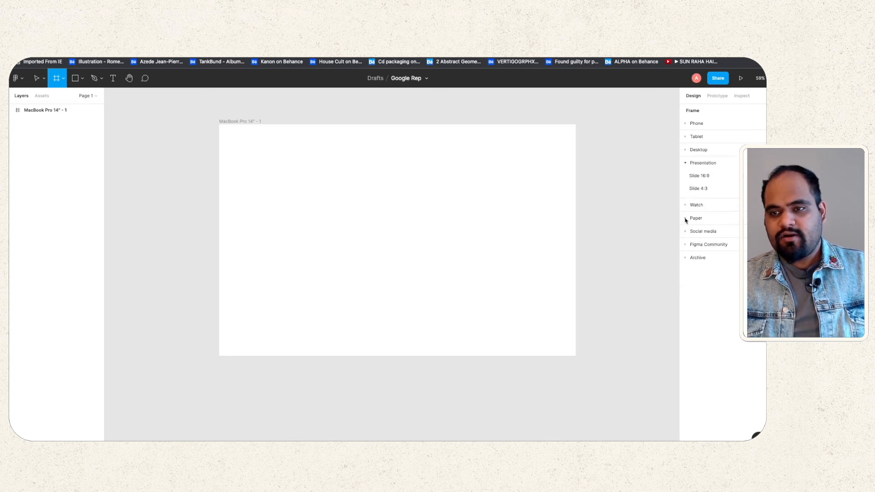
{"action": "left_click", "coordinate": [710, 176]}
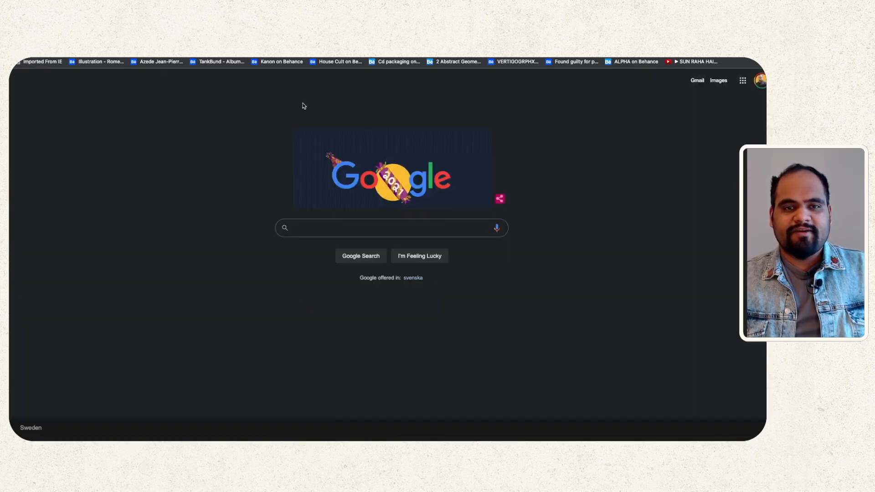
Step: Inspect Google's homepage in DevTools, resizing the viewport to about 766 wide, then close DevTools
{"action": "right_click", "coordinate": [303, 103]}
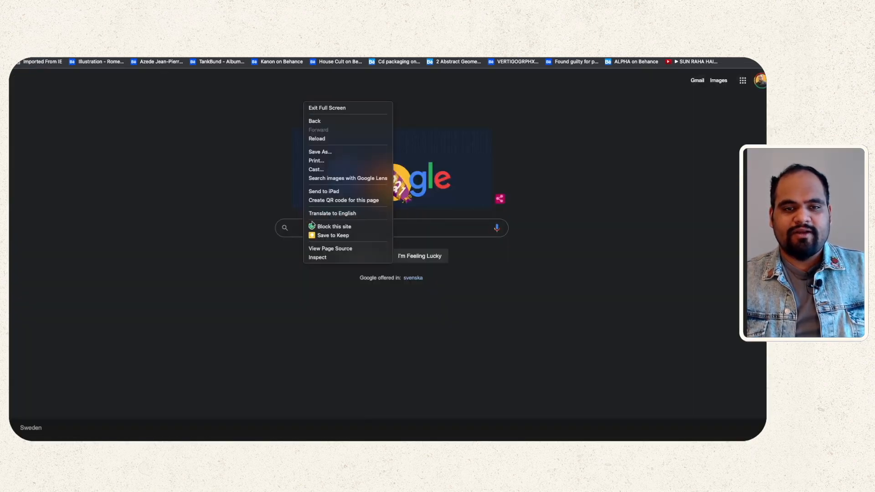
{"action": "left_click", "coordinate": [319, 257]}
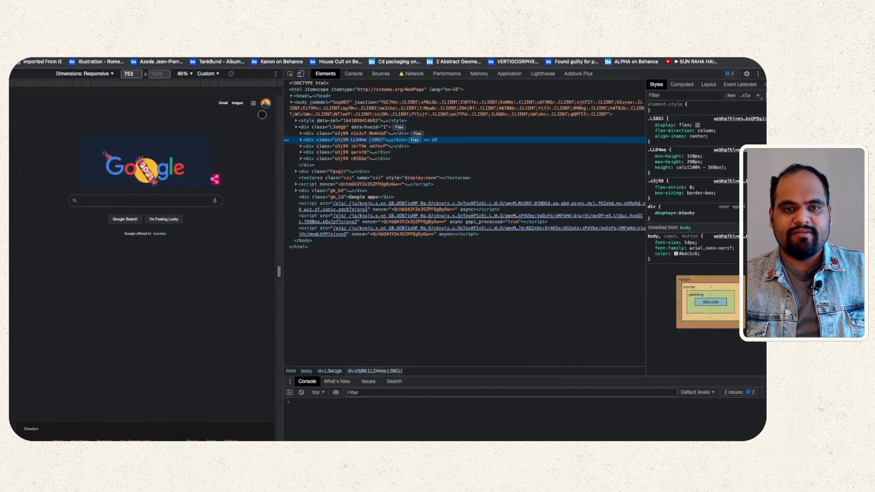
{"action": "left_click_drag", "start_coordinate": [283, 123], "coordinate": [626, 137]}
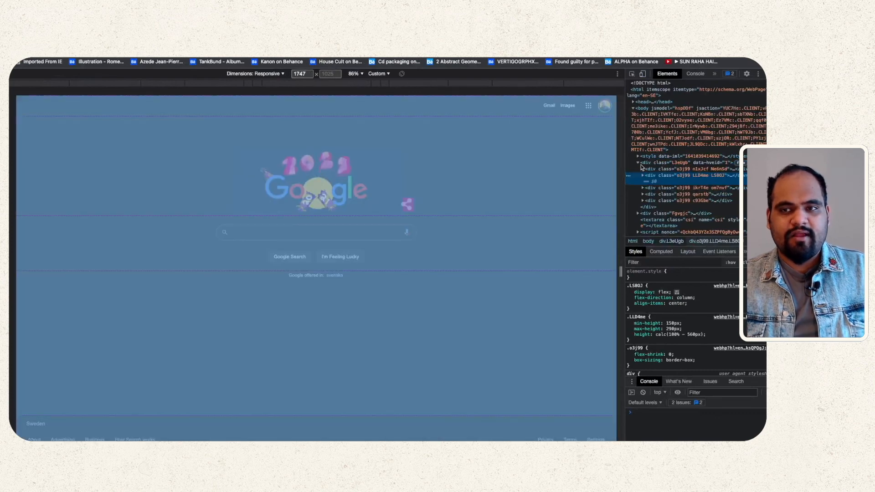
{"action": "left_click_drag", "start_coordinate": [621, 163], "coordinate": [461, 165]}
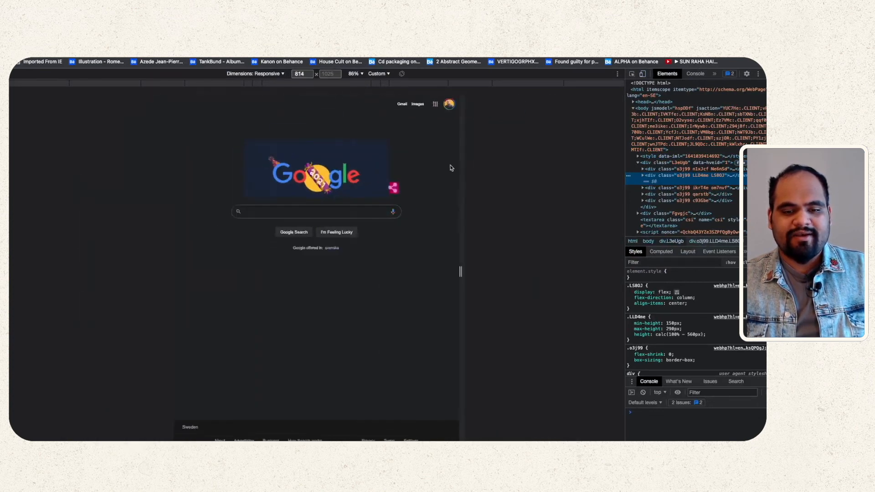
{"action": "key", "text": "super+alt+i"}
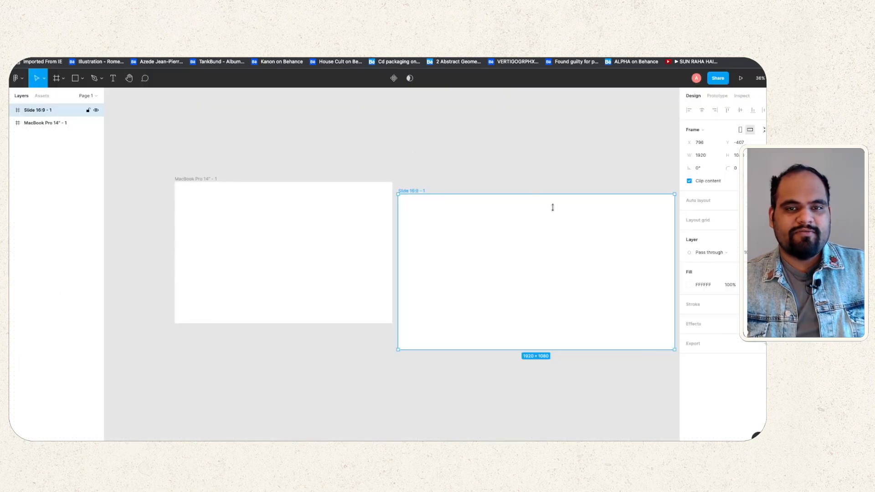
Step: Delete the Slide 16:9 frame from the canvas
{"action": "left_click", "coordinate": [406, 185]}
{"action": "left_click", "coordinate": [439, 221]}
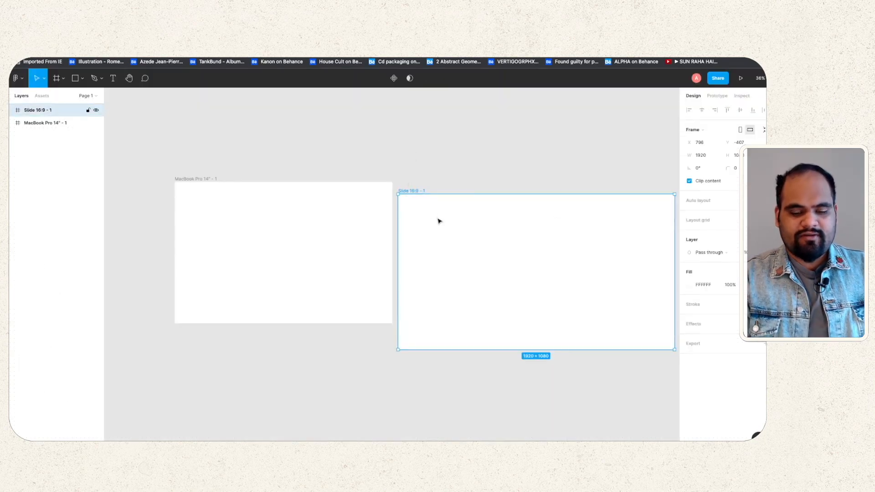
{"action": "key", "text": "Delete"}
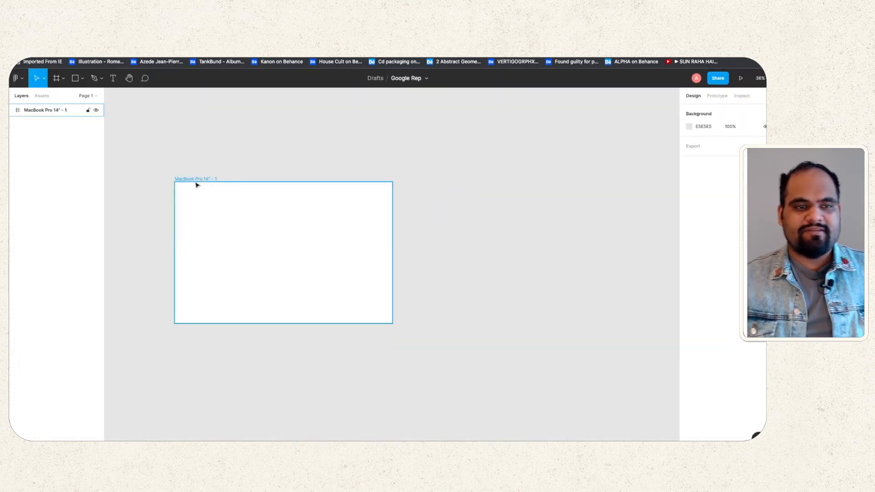
{"action": "scroll", "coordinate": [185, 202], "scroll_direction": "up", "scroll_amount": 5}
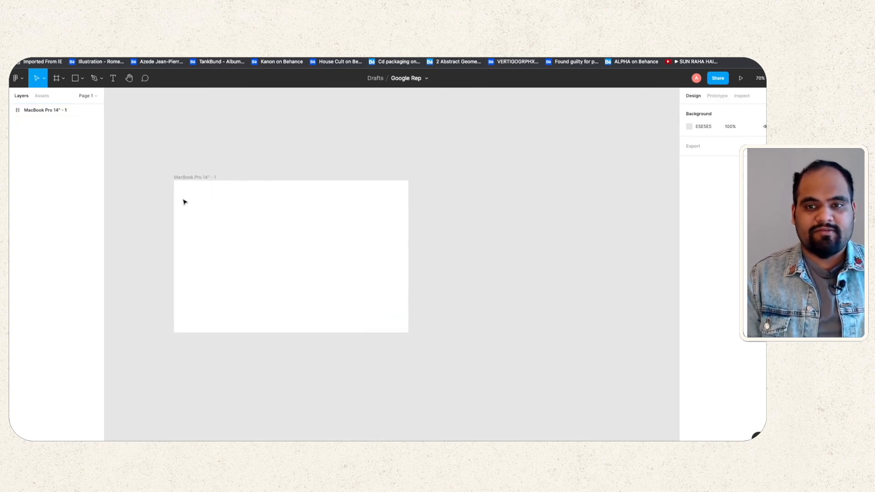
{"action": "scroll", "coordinate": [186, 201], "scroll_direction": "down", "scroll_amount": 1}
{"action": "scroll", "coordinate": [186, 201], "scroll_direction": "left", "scroll_amount": 1}
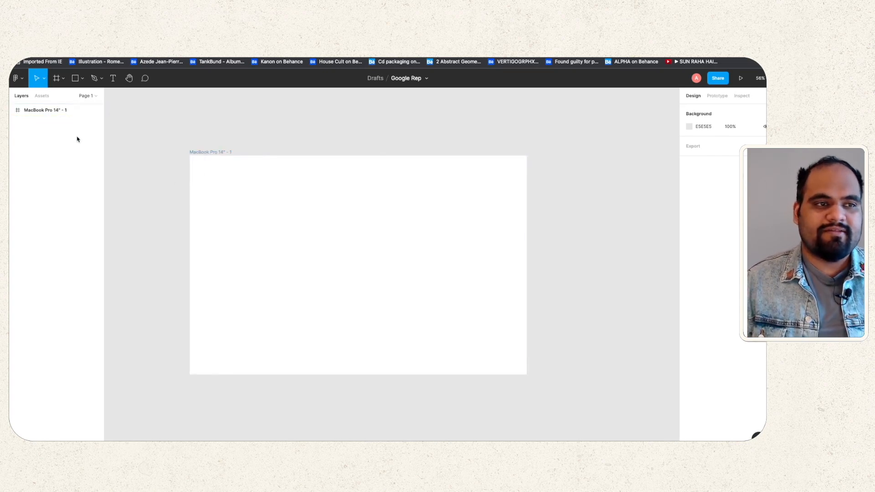
Step: Add an iPhone 13 Pro Max frame, then delete it, leaving only the MacBook Pro 14" frame
{"action": "left_click", "coordinate": [57, 78]}
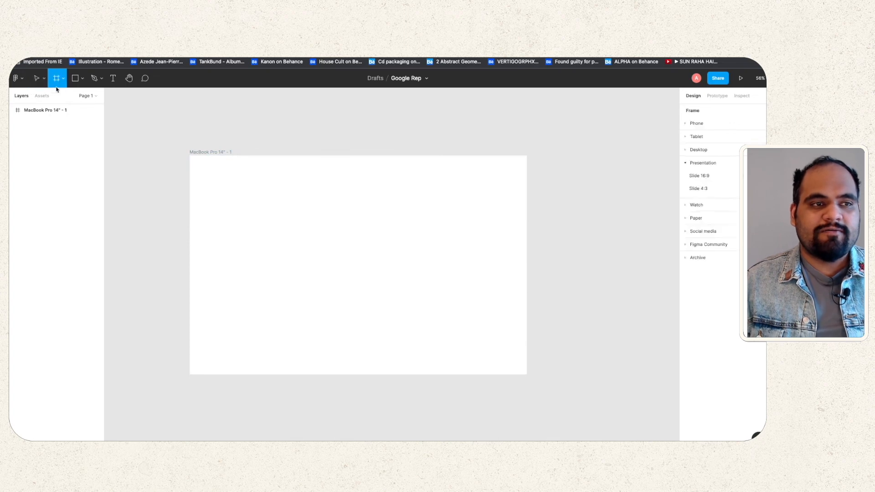
{"action": "left_click", "coordinate": [696, 125]}
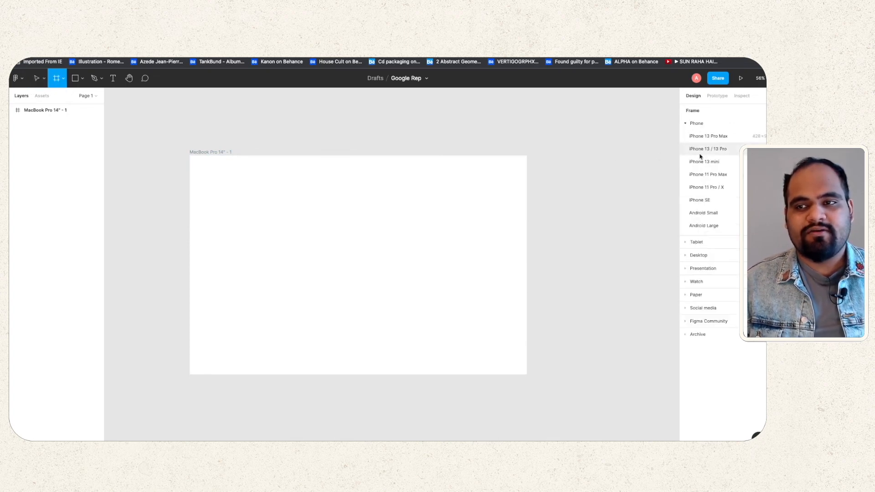
{"action": "left_click", "coordinate": [715, 137]}
{"action": "scroll", "coordinate": [561, 231], "scroll_direction": "down", "scroll_amount": 1}
{"action": "scroll", "coordinate": [561, 230], "scroll_direction": "up", "scroll_amount": 3}
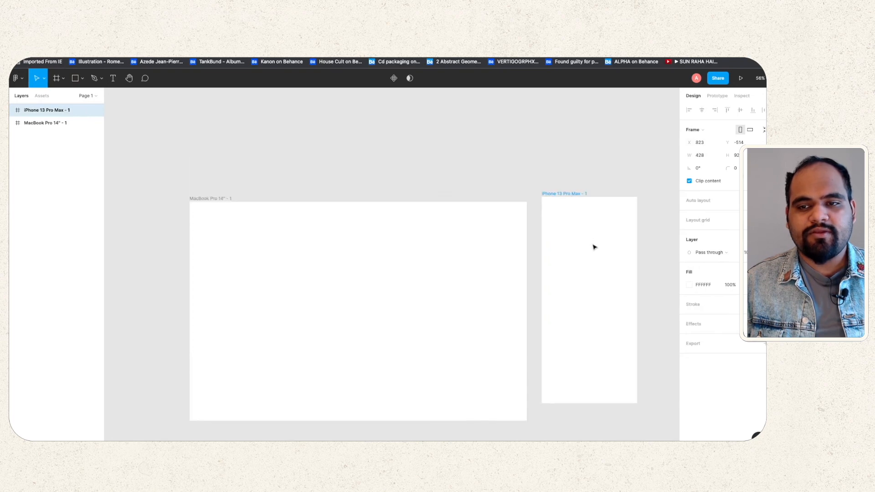
{"action": "left_click_drag", "start_coordinate": [594, 247], "coordinate": [589, 259]}
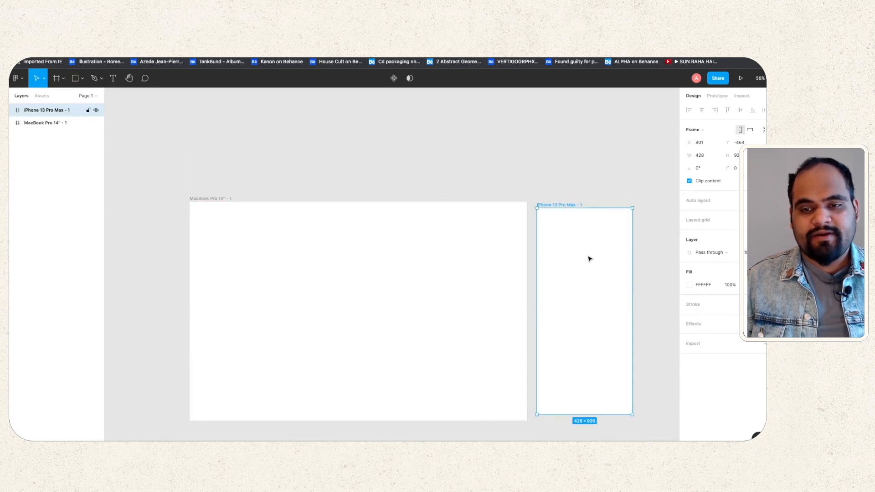
{"action": "key", "text": "Delete"}
{"action": "left_click", "coordinate": [347, 269]}
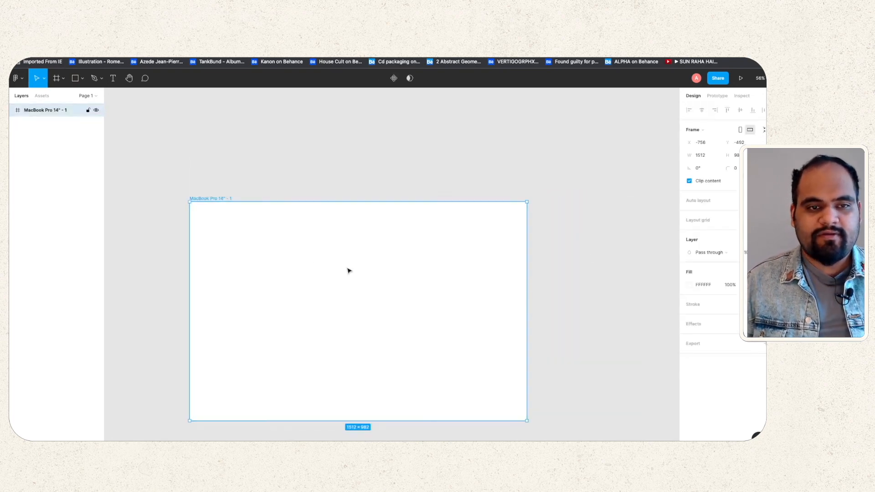
{"action": "left_click", "coordinate": [289, 144]}
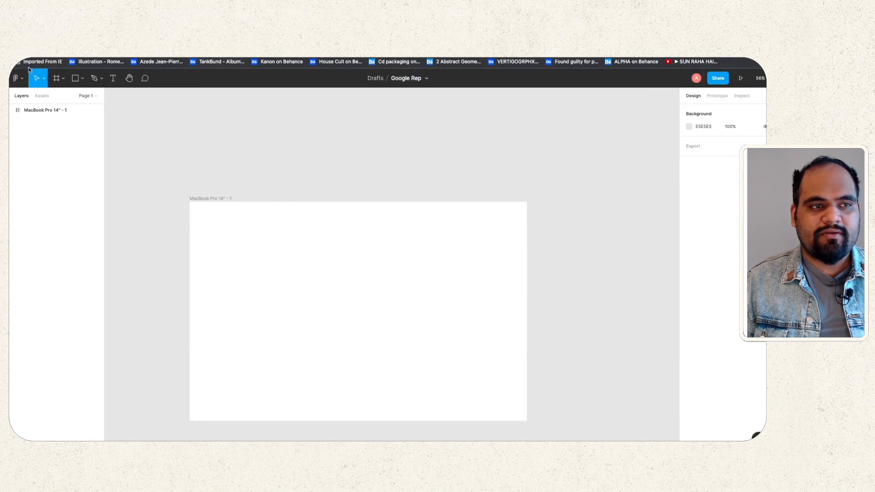
{"action": "left_click", "coordinate": [75, 78]}
{"action": "left_click", "coordinate": [82, 79]}
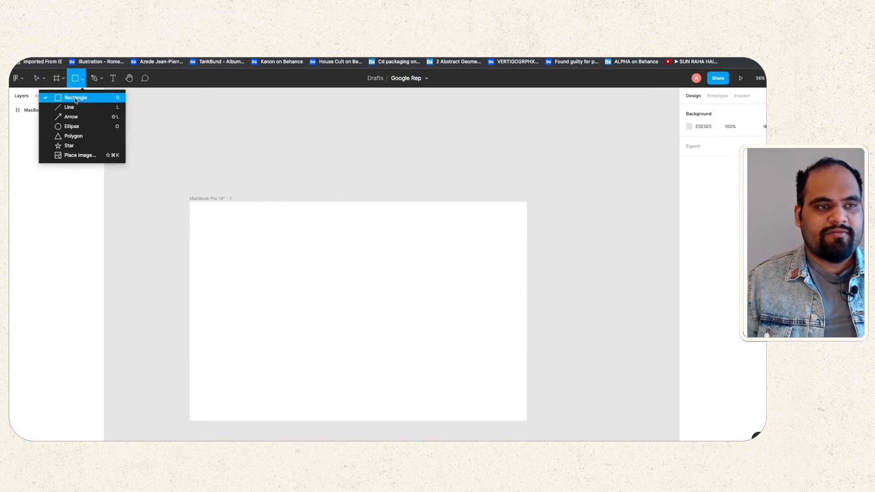
Step: Draw a 1512×130 grey header bar across the MacBook frame's top and paste a copy as the footer
{"action": "left_click", "coordinate": [76, 99]}
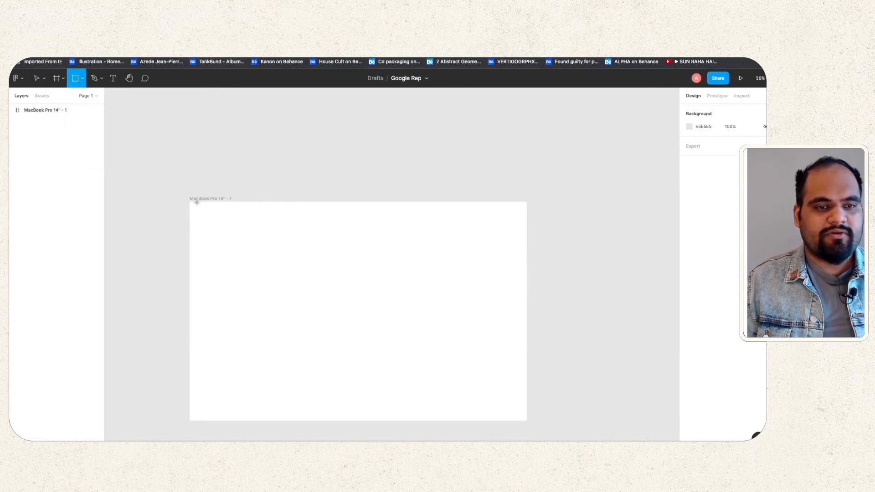
{"action": "left_click_drag", "start_coordinate": [190, 201], "coordinate": [528, 231]}
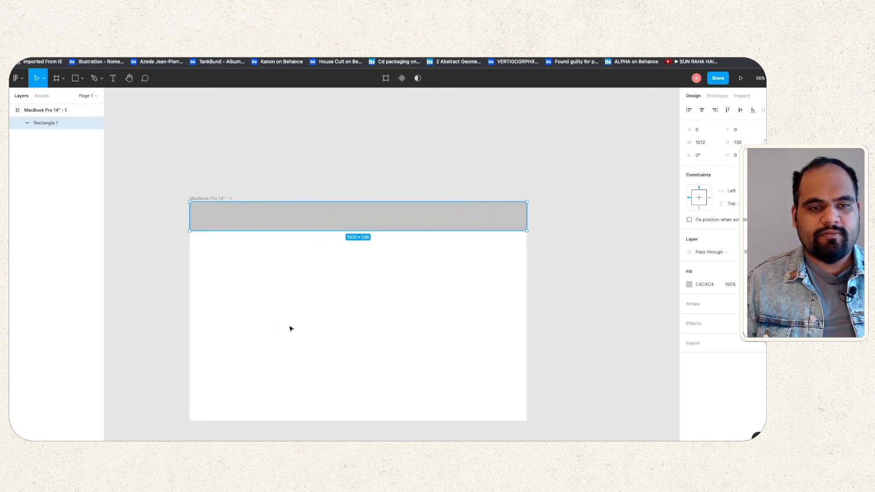
{"action": "key", "text": "ctrl+v"}
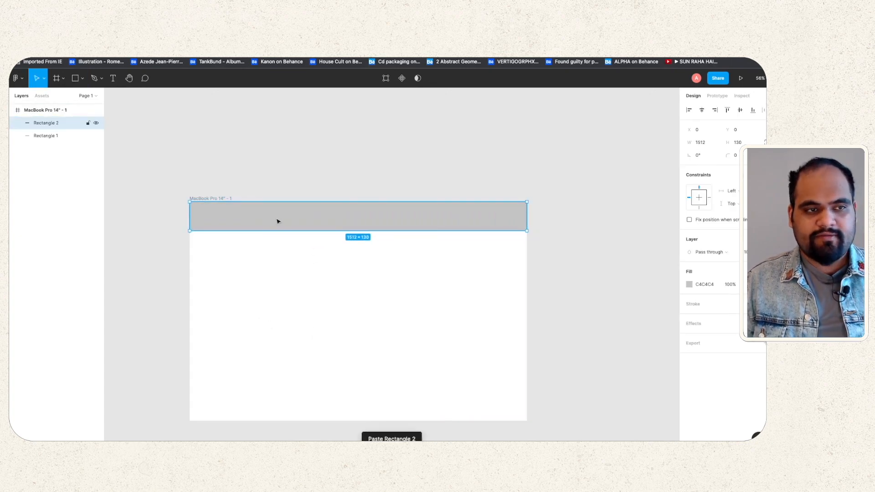
{"action": "left_click_drag", "start_coordinate": [277, 221], "coordinate": [277, 411]}
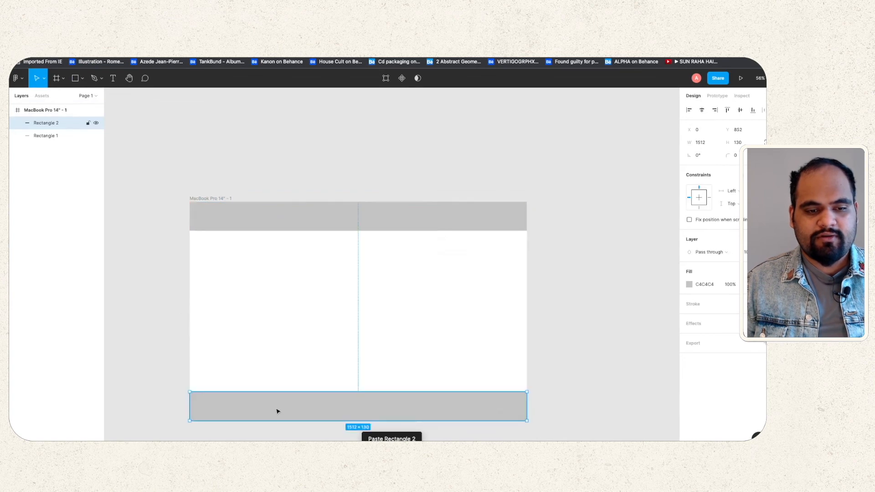
{"action": "left_click", "coordinate": [170, 293]}
{"action": "left_click", "coordinate": [299, 213]}
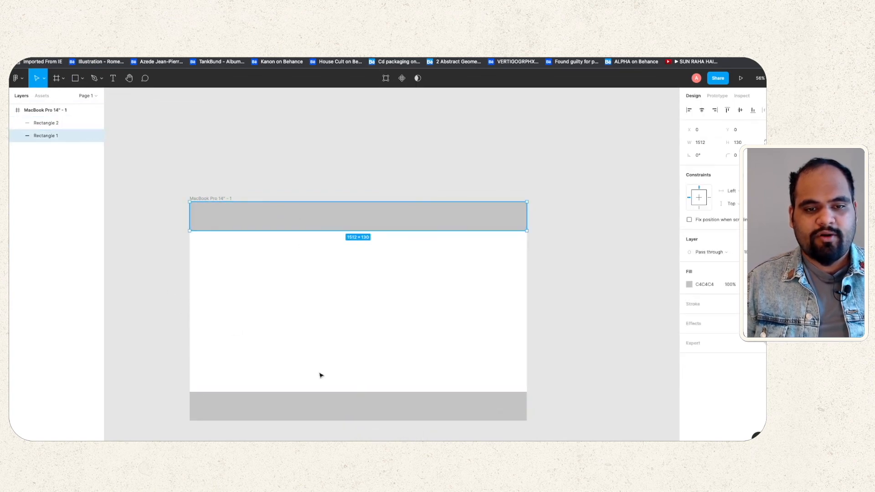
{"action": "left_click", "coordinate": [330, 410]}
{"action": "left_click", "coordinate": [173, 318]}
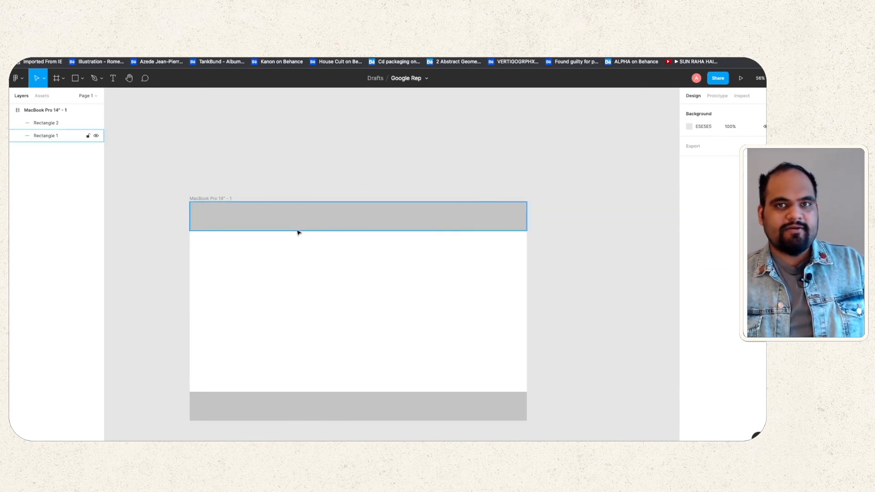
{"action": "left_click", "coordinate": [72, 80]}
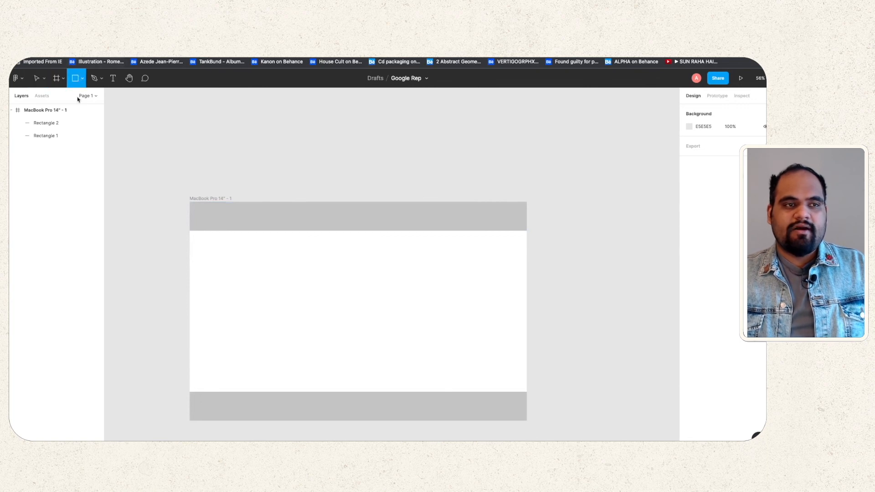
Step: Draw a 649×246 grey placeholder box and centre it horizontally below the header bar
{"action": "mouse_move", "coordinate": [292, 265]}
{"action": "left_mouse_down"}
{"action": "mouse_move", "coordinate": [414, 303]}
{"action": "mouse_move", "coordinate": [437, 321]}
{"action": "left_mouse_up"}
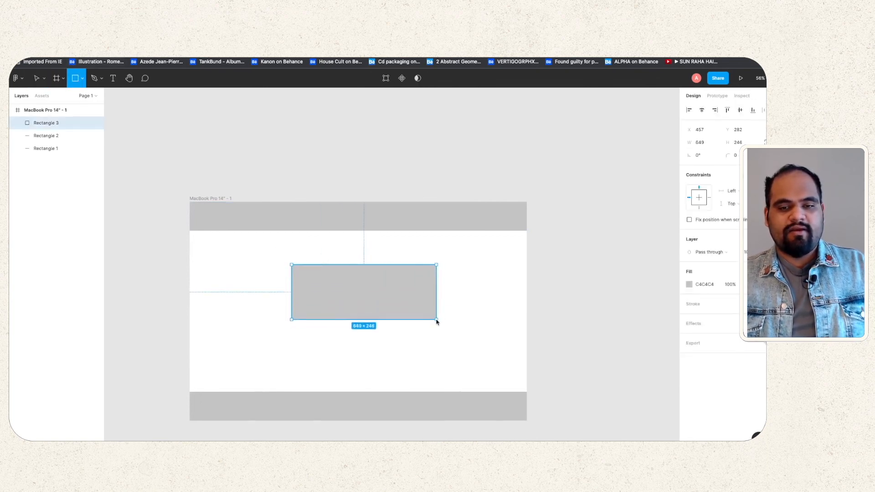
{"action": "mouse_move", "coordinate": [371, 291]}
{"action": "left_mouse_down"}
{"action": "mouse_move", "coordinate": [366, 309]}
{"action": "mouse_move", "coordinate": [365, 281]}
{"action": "left_mouse_up"}
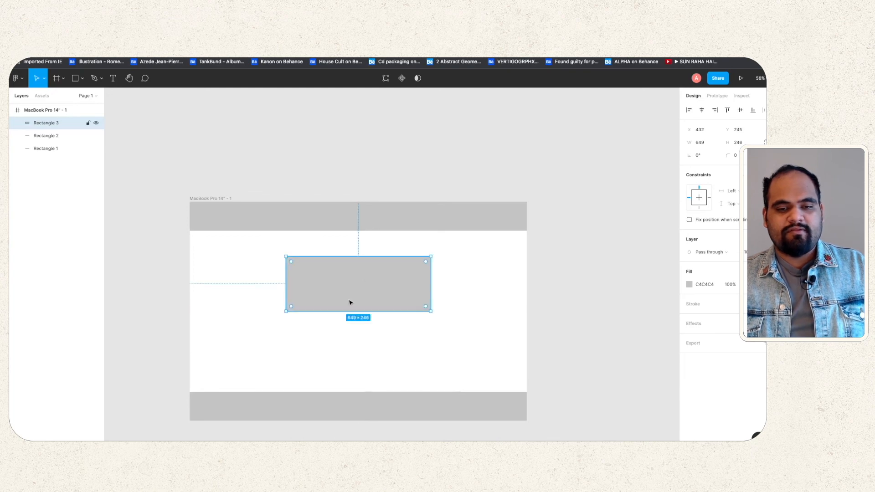
{"action": "left_click", "coordinate": [205, 167]}
{"action": "left_click", "coordinate": [82, 78]}
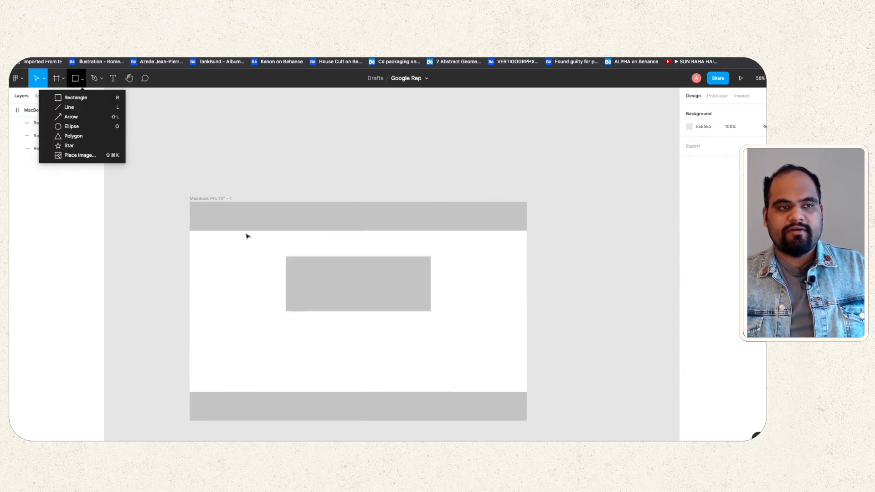
Step: Draw a thin bar under the placeholder box, centred and widened to 649 to match
{"action": "left_click", "coordinate": [64, 97]}
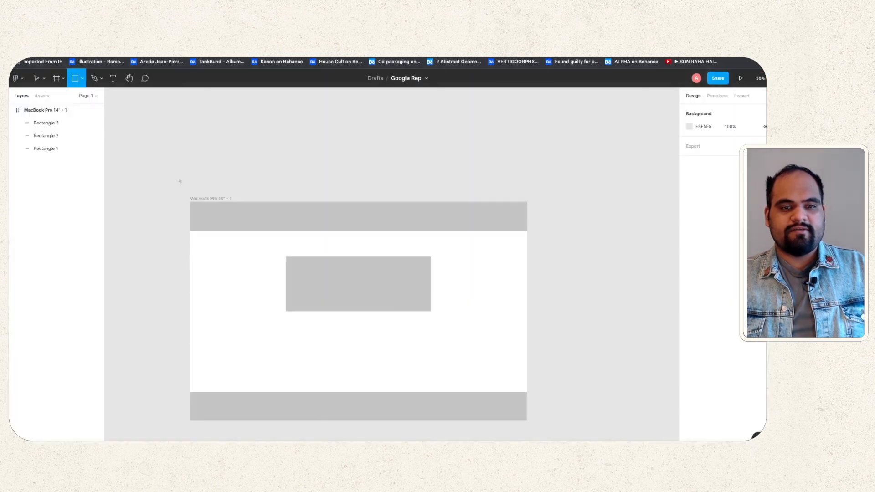
{"action": "left_click_drag", "start_coordinate": [287, 317], "coordinate": [432, 333]}
{"action": "left_click_drag", "start_coordinate": [334, 326], "coordinate": [332, 327]}
{"action": "left_click_drag", "start_coordinate": [428, 323], "coordinate": [432, 324]}
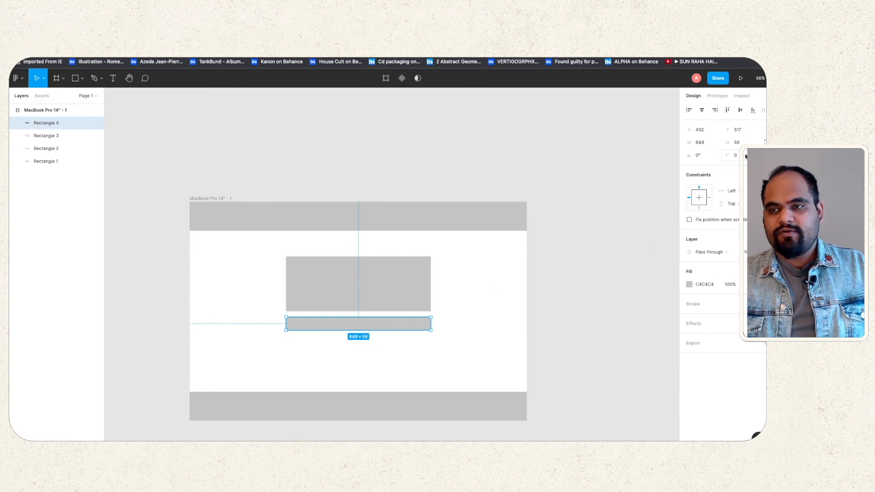
Step: Round the bar's corners with a 17 corner radius, then round them a bit further
{"action": "left_click", "coordinate": [766, 156]}
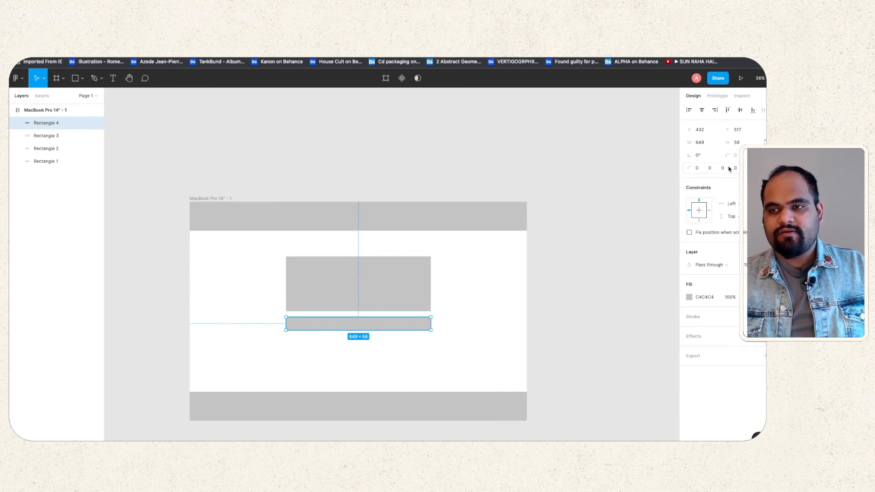
{"action": "left_click", "coordinate": [766, 155]}
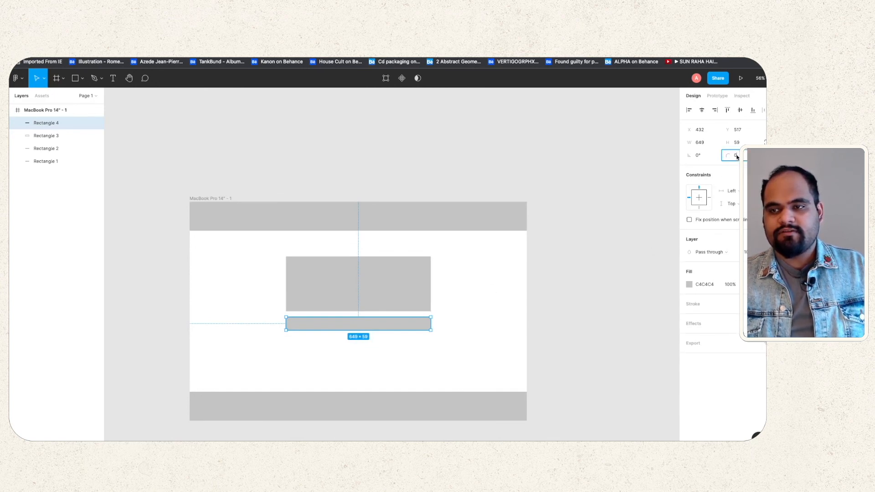
{"action": "left_click_drag", "start_coordinate": [727, 155], "coordinate": [734, 155]}
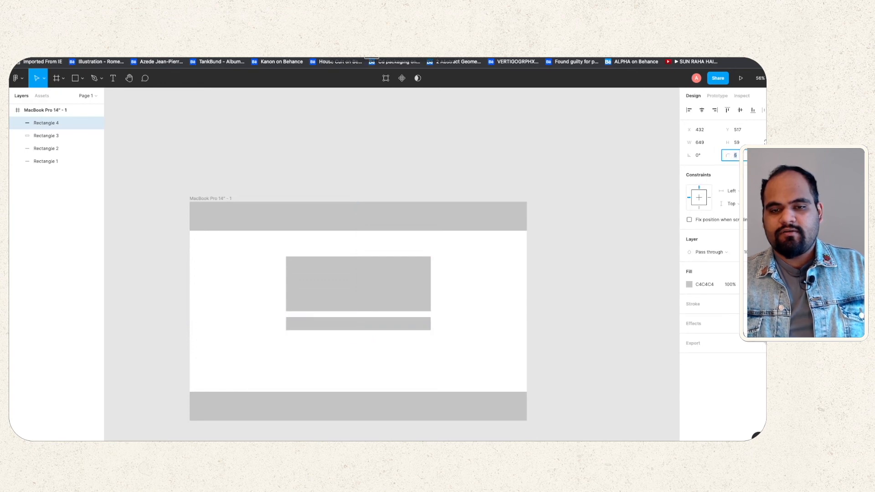
{"action": "scroll", "coordinate": [451, 301], "scroll_direction": "up", "scroll_amount": 2}
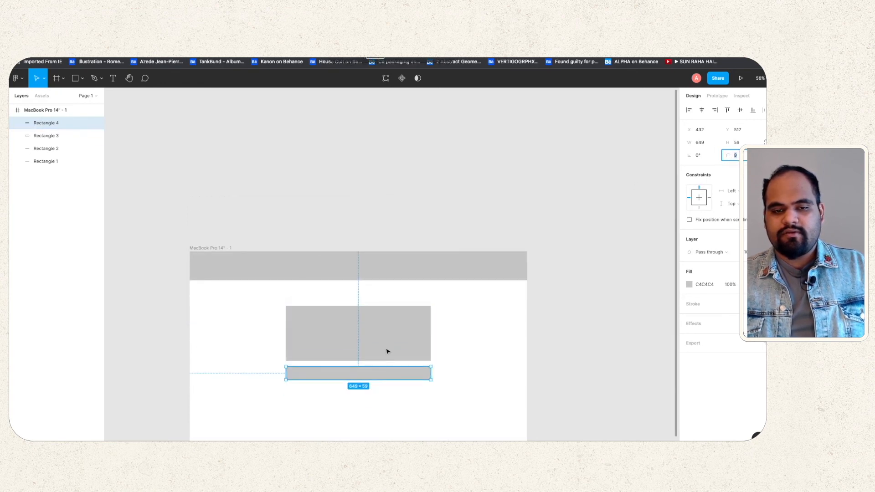
{"action": "scroll", "coordinate": [391, 384], "scroll_direction": "up", "scroll_amount": 5}
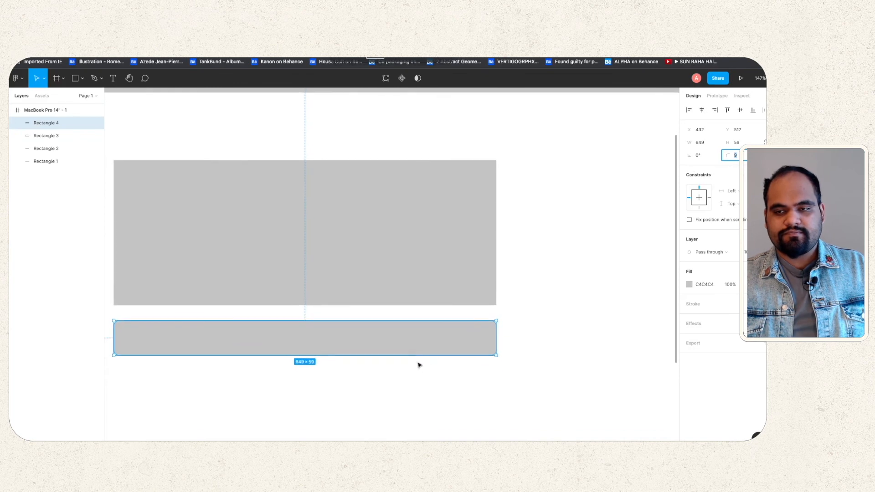
{"action": "type", "text": "17"}
{"action": "key", "text": "Return"}
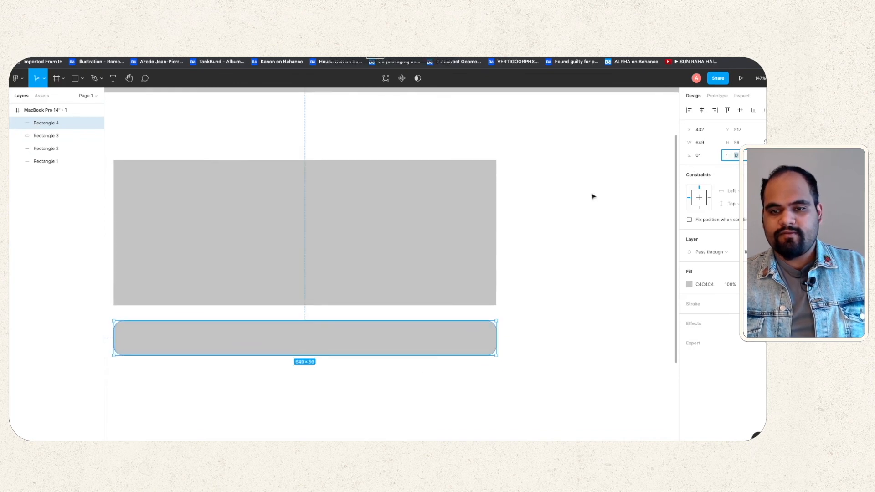
{"action": "mouse_move", "coordinate": [728, 155]}
{"action": "left_mouse_down"}
{"action": "mouse_move", "coordinate": [12, 155]}
{"action": "mouse_move", "coordinate": [720, 155]}
{"action": "left_mouse_up"}
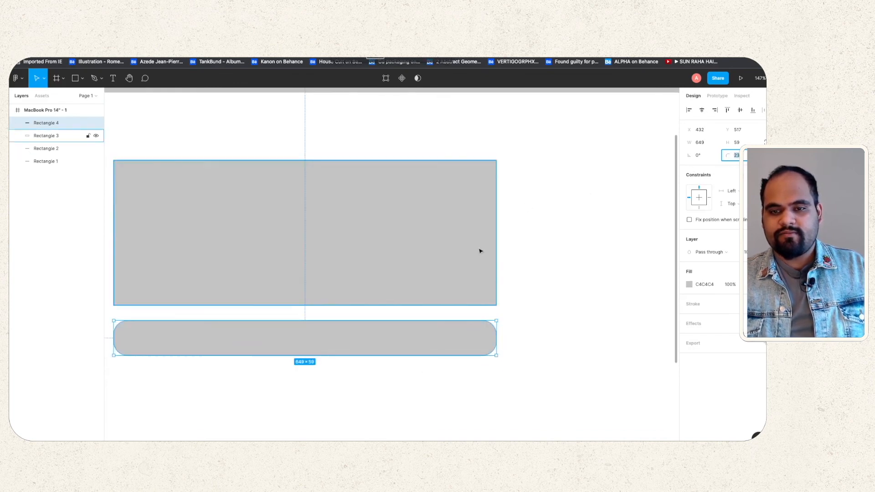
{"action": "left_click", "coordinate": [519, 264]}
{"action": "scroll", "coordinate": [427, 303], "scroll_direction": "down", "scroll_amount": 5}
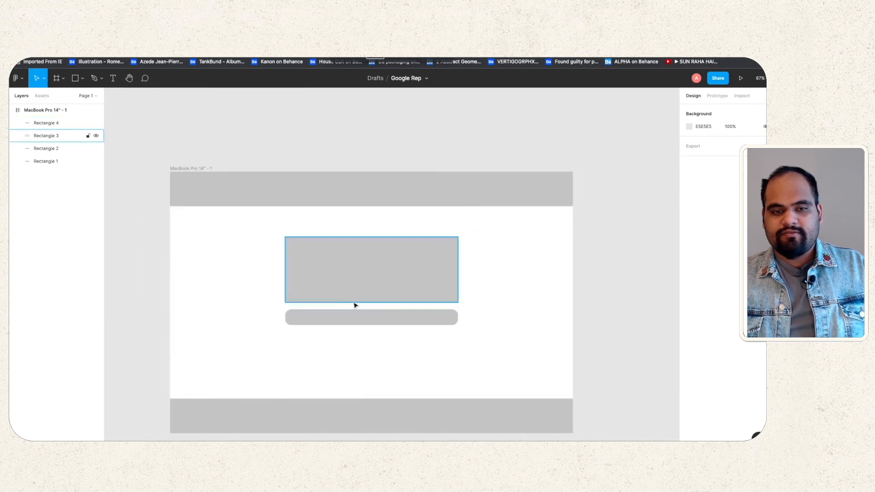
{"action": "scroll", "coordinate": [355, 304], "scroll_direction": "right", "scroll_amount": 1}
{"action": "left_click", "coordinate": [76, 79]}
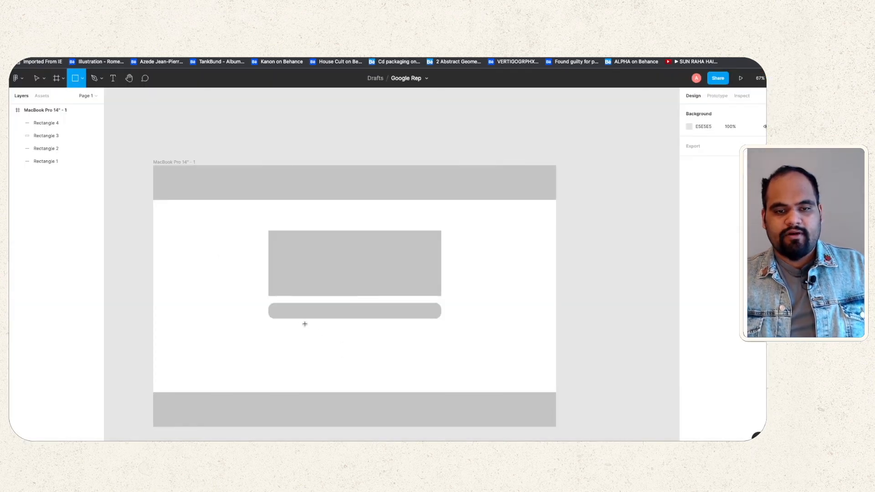
Step: Draw a small button under the search pill and duplicate it into two side-by-side buttons
{"action": "mouse_move", "coordinate": [300, 323]}
{"action": "left_mouse_down"}
{"action": "mouse_move", "coordinate": [351, 339]}
{"action": "mouse_move", "coordinate": [321, 332]}
{"action": "mouse_move", "coordinate": [331, 330]}
{"action": "left_mouse_up"}
{"action": "key", "text": "super+v"}
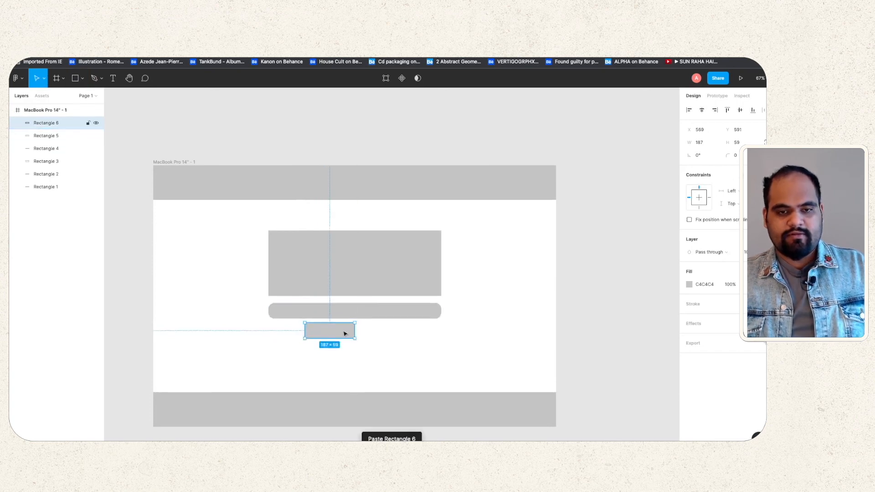
{"action": "key", "text": "super+v"}
{"action": "left_click_drag", "start_coordinate": [339, 334], "coordinate": [381, 331]}
{"action": "scroll", "coordinate": [342, 332], "scroll_direction": "up", "scroll_amount": 5}
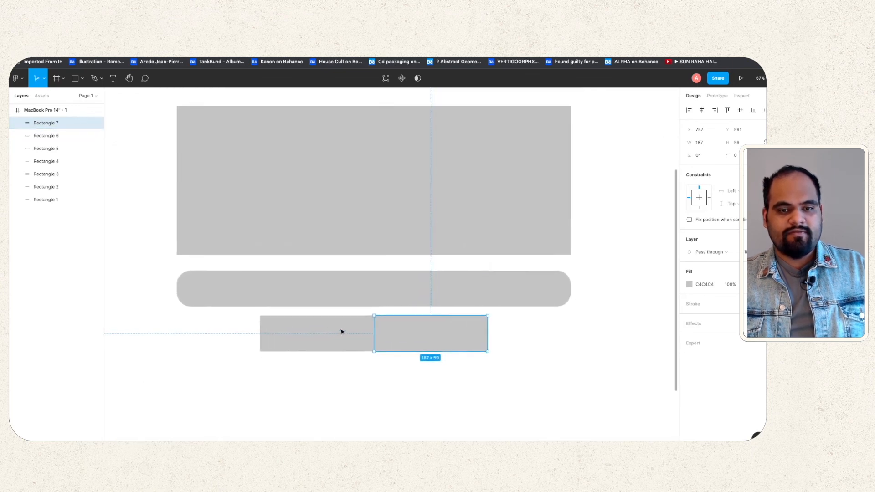
{"action": "left_click", "coordinate": [343, 334]}
{"action": "left_click_drag", "start_coordinate": [347, 336], "coordinate": [329, 336]}
{"action": "key", "text": "Delete"}
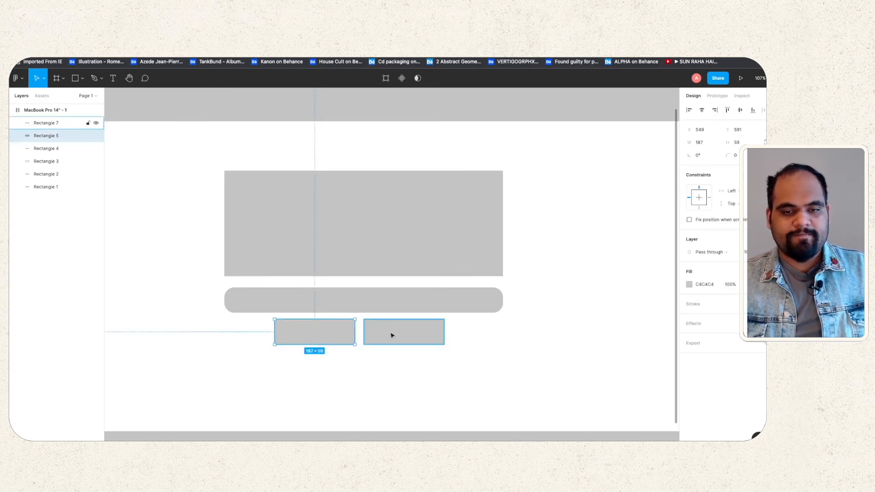
{"action": "left_click_drag", "start_coordinate": [393, 335], "coordinate": [411, 332]}
{"action": "left_click", "coordinate": [517, 314]}
Step: Select the top bar rectangle in the MacBook frame
{"action": "scroll", "coordinate": [517, 315], "scroll_direction": "down", "scroll_amount": 5}
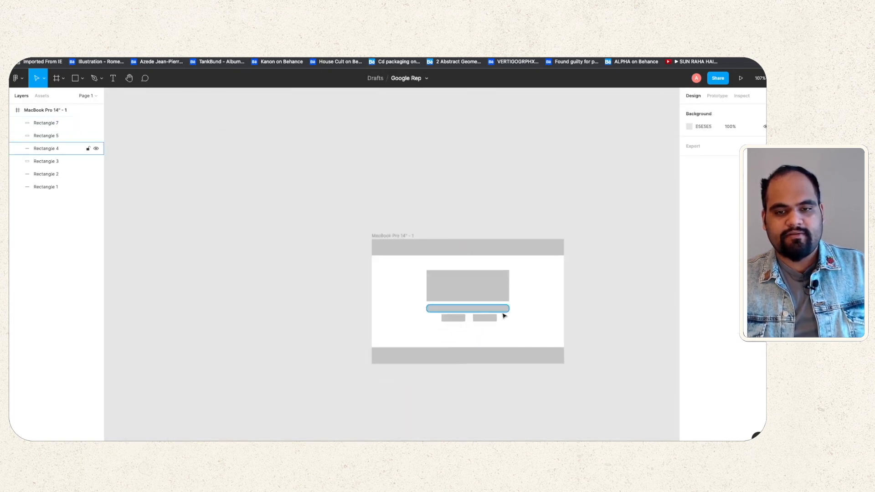
{"action": "scroll", "coordinate": [506, 314], "scroll_direction": "up", "scroll_amount": 5}
{"action": "scroll", "coordinate": [510, 315], "scroll_direction": "down", "scroll_amount": 5}
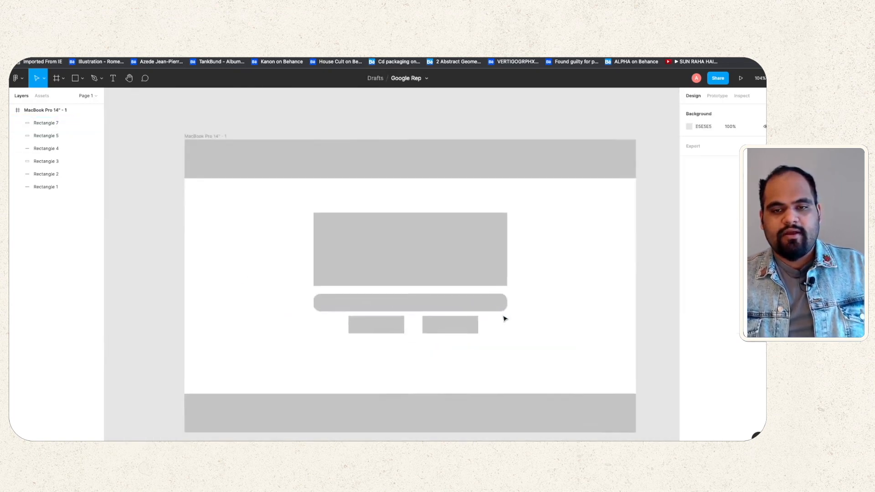
{"action": "left_click", "coordinate": [459, 267]}
{"action": "left_click", "coordinate": [606, 241]}
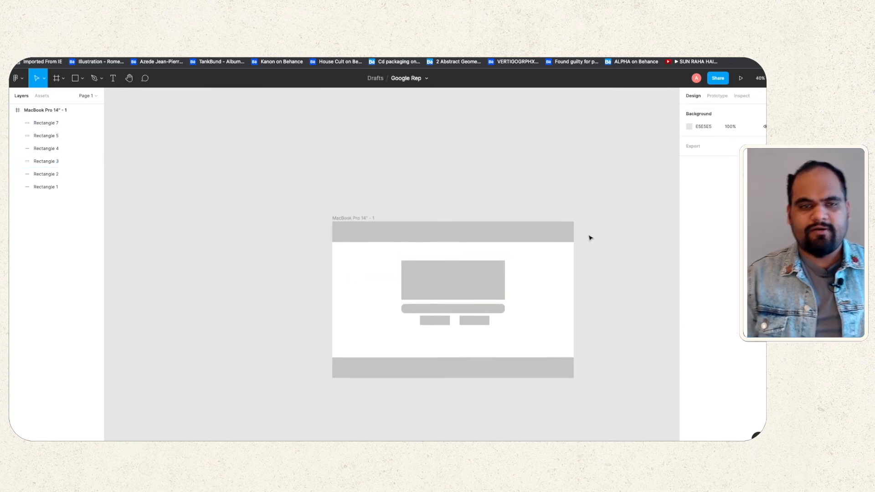
{"action": "scroll", "coordinate": [590, 238], "scroll_direction": "right", "scroll_amount": 2}
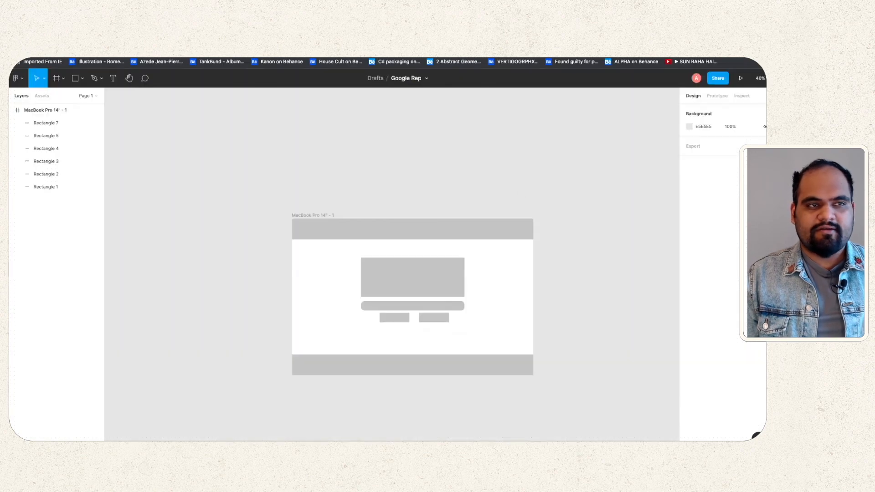
{"action": "left_click", "coordinate": [523, 235]}
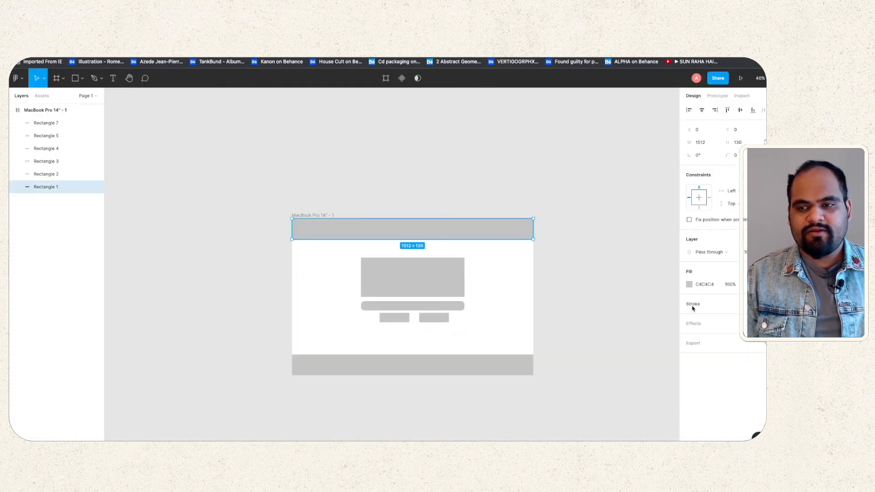
Step: Give the top bar a black outline and a white FFFFFF fill
{"action": "left_click", "coordinate": [745, 306]}
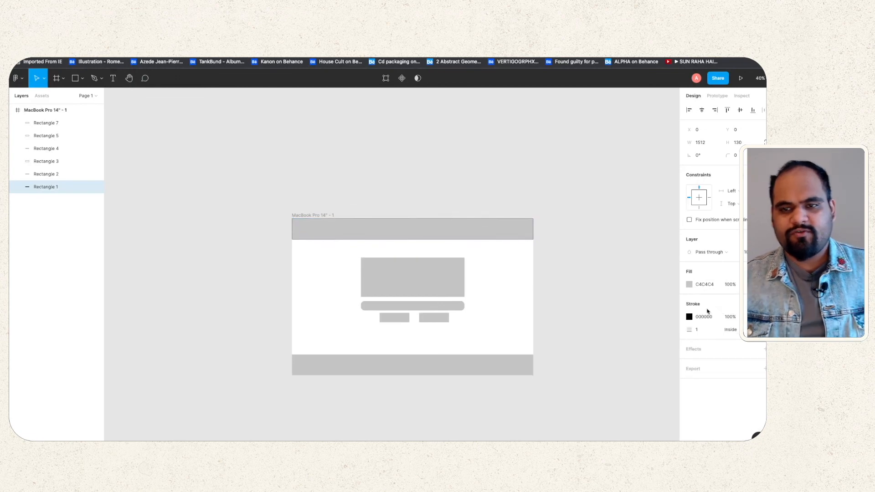
{"action": "left_click", "coordinate": [689, 285]}
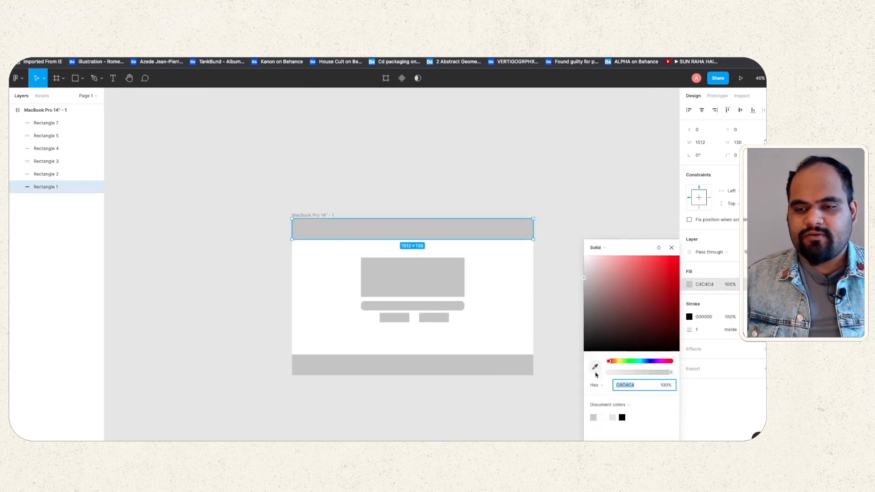
{"action": "left_click", "coordinate": [603, 417]}
{"action": "left_click", "coordinate": [501, 184]}
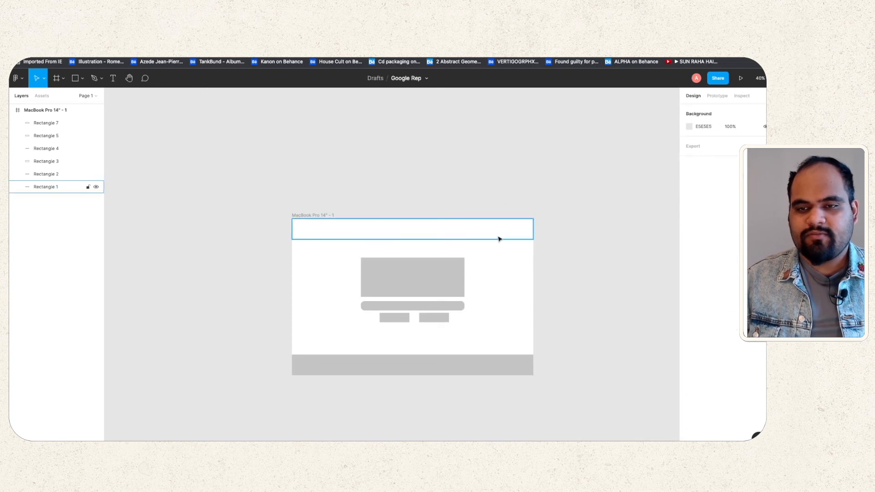
{"action": "left_click", "coordinate": [498, 237]}
Step: Make the bottom bar white with a black outline
{"action": "left_click", "coordinate": [501, 363]}
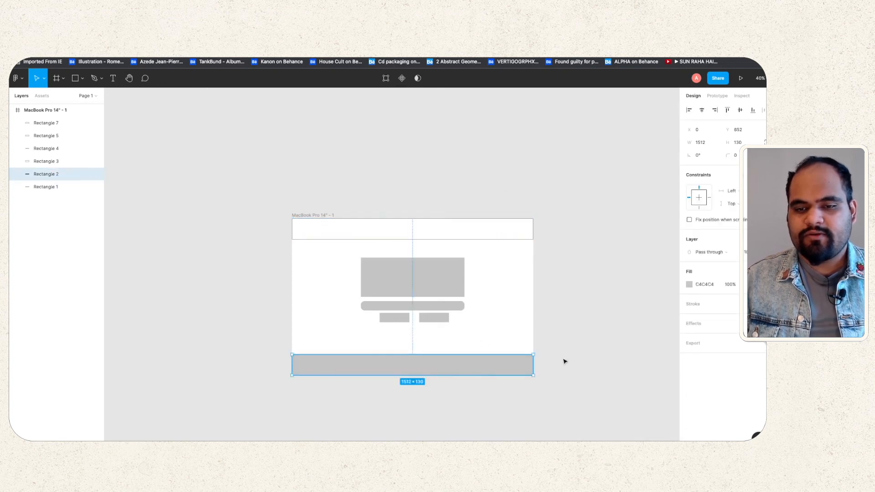
{"action": "left_click", "coordinate": [690, 284]}
{"action": "left_click", "coordinate": [603, 418]}
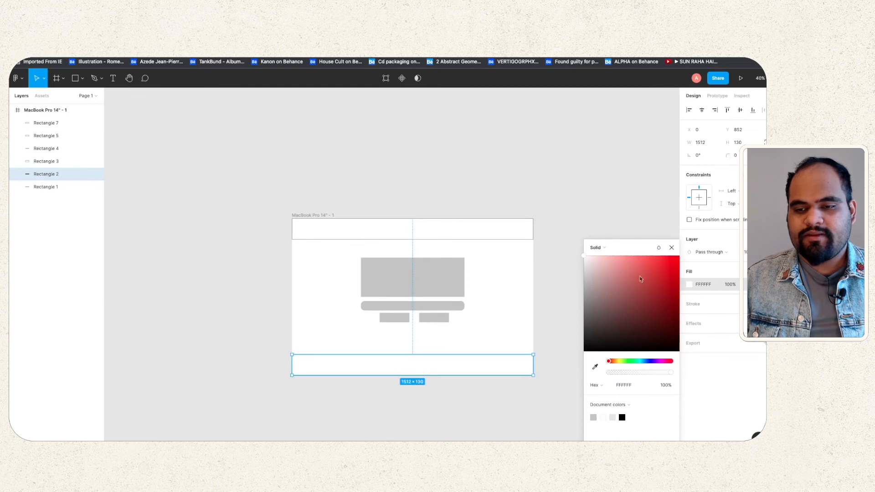
{"action": "left_click", "coordinate": [624, 205]}
{"action": "left_click", "coordinate": [456, 373]}
{"action": "left_click", "coordinate": [714, 306]}
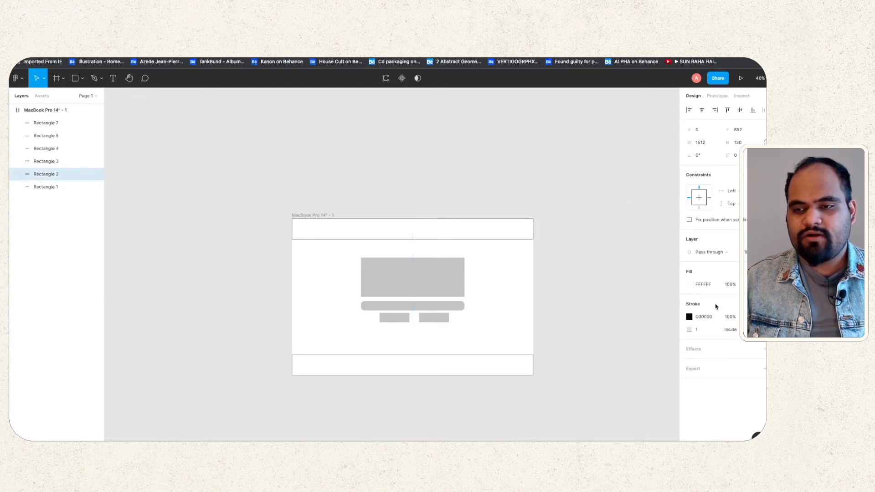
{"action": "left_click", "coordinate": [469, 365]}
{"action": "left_click", "coordinate": [630, 308]}
Step: Make the large logo placeholder block white with a black outline
{"action": "left_click", "coordinate": [403, 279]}
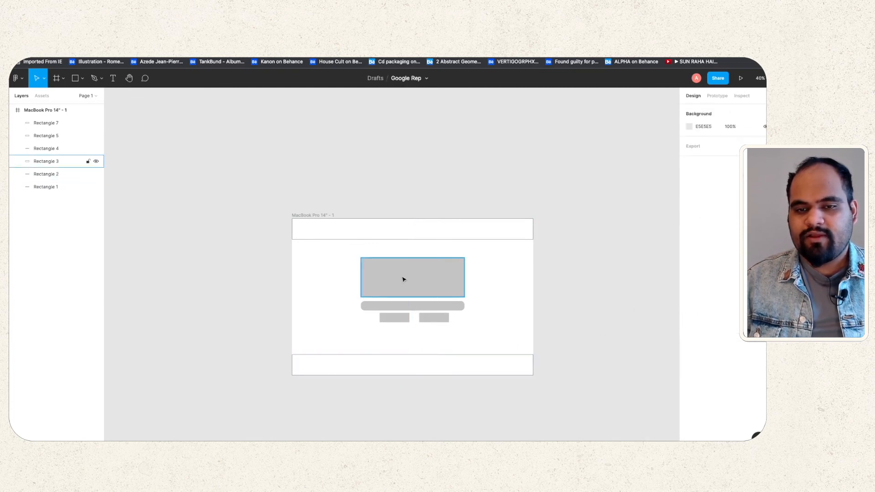
{"action": "key", "text": "shift+2"}
{"action": "left_click", "coordinate": [689, 285]}
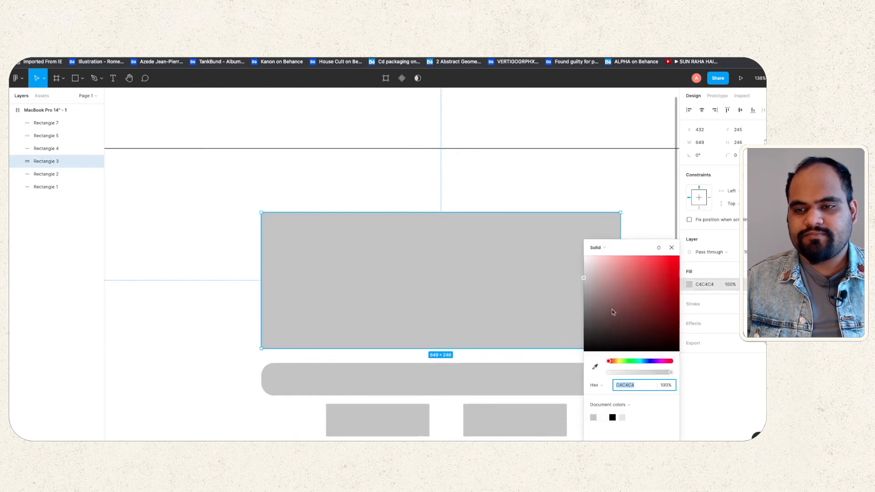
{"action": "left_click", "coordinate": [603, 418]}
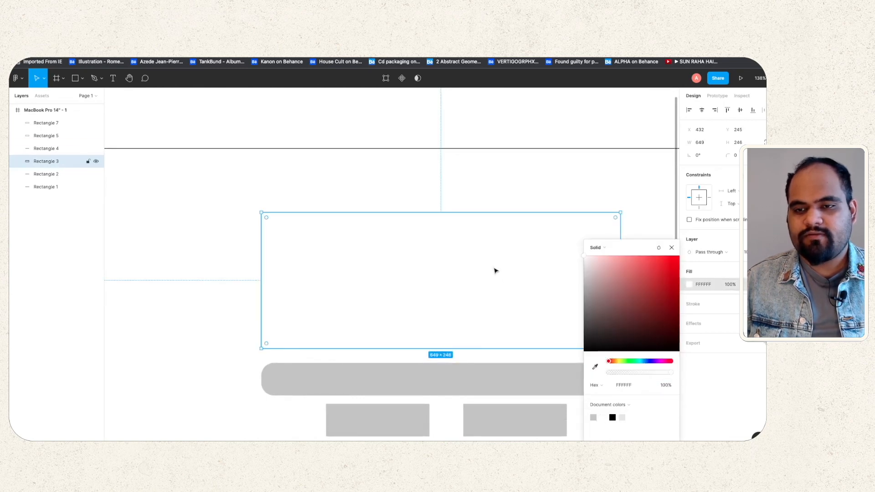
{"action": "left_click", "coordinate": [728, 314]}
{"action": "left_click", "coordinate": [692, 304]}
Step: Give the search pill a black outline and a white fill
{"action": "left_click", "coordinate": [566, 377]}
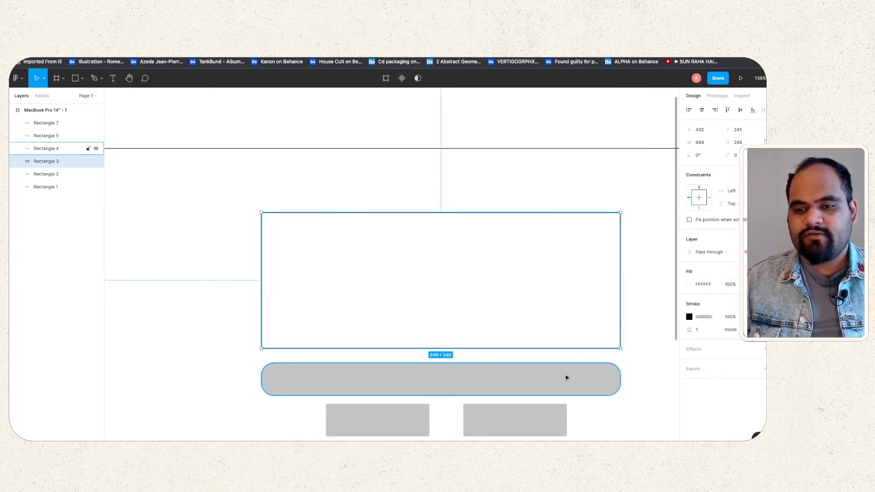
{"action": "left_click", "coordinate": [692, 304]}
{"action": "left_click", "coordinate": [692, 289]}
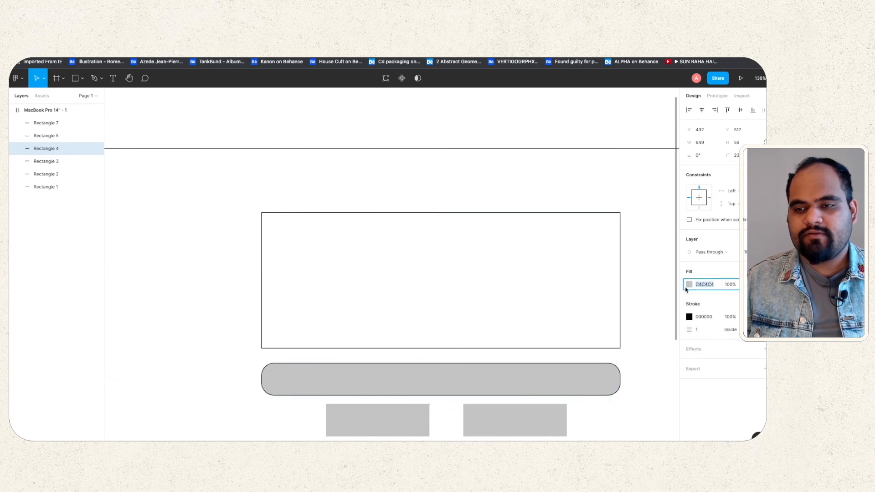
{"action": "left_click", "coordinate": [689, 285]}
{"action": "left_click", "coordinate": [594, 417]}
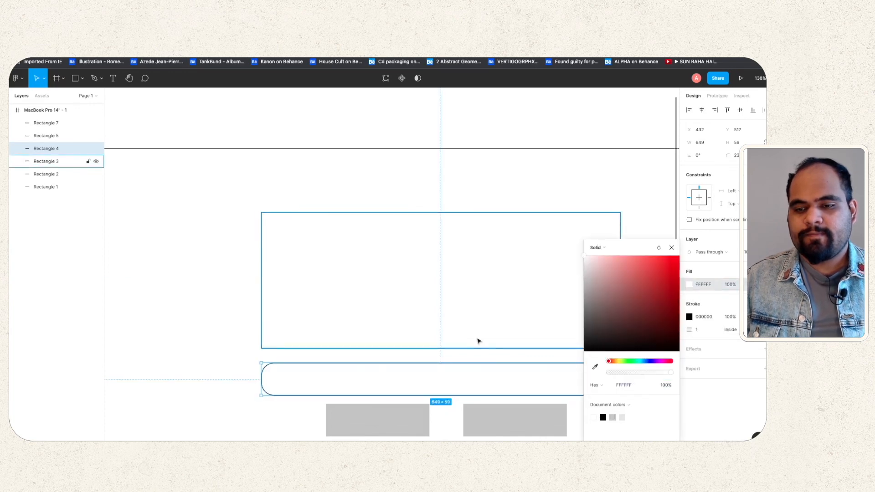
{"action": "left_click", "coordinate": [478, 340]}
Step: Make both small buttons white with black outlines
{"action": "left_click", "coordinate": [483, 416]}
{"action": "left_click", "coordinate": [403, 419], "text": "shift"}
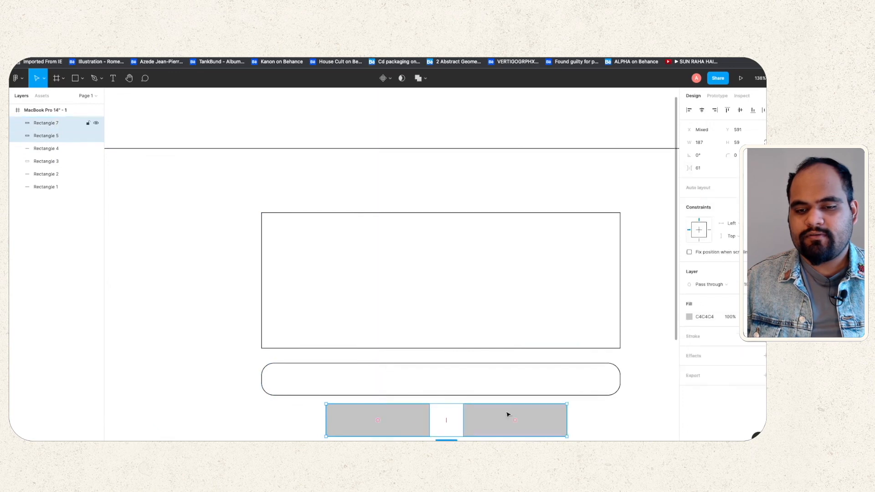
{"action": "left_click", "coordinate": [689, 318]}
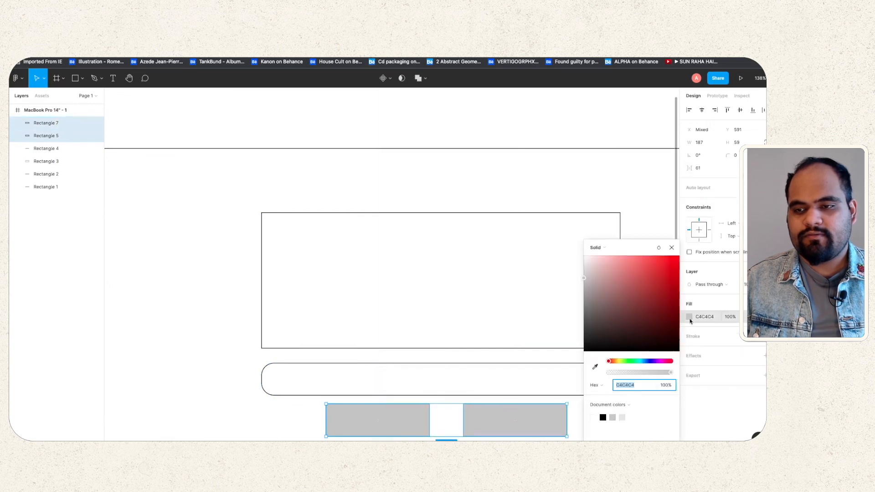
{"action": "left_click", "coordinate": [594, 418]}
{"action": "left_click", "coordinate": [693, 338]}
{"action": "left_click", "coordinate": [693, 338]}
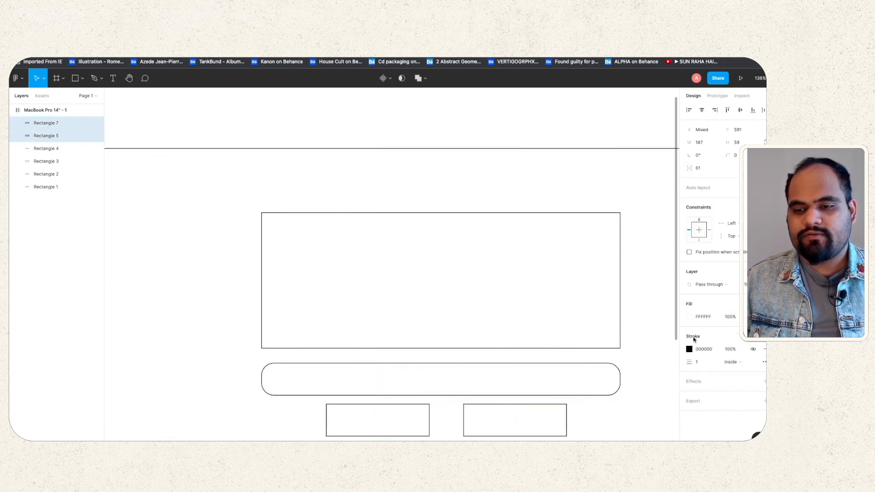
{"action": "left_click", "coordinate": [637, 223]}
{"action": "scroll", "coordinate": [637, 223], "scroll_direction": "down", "scroll_amount": 5}
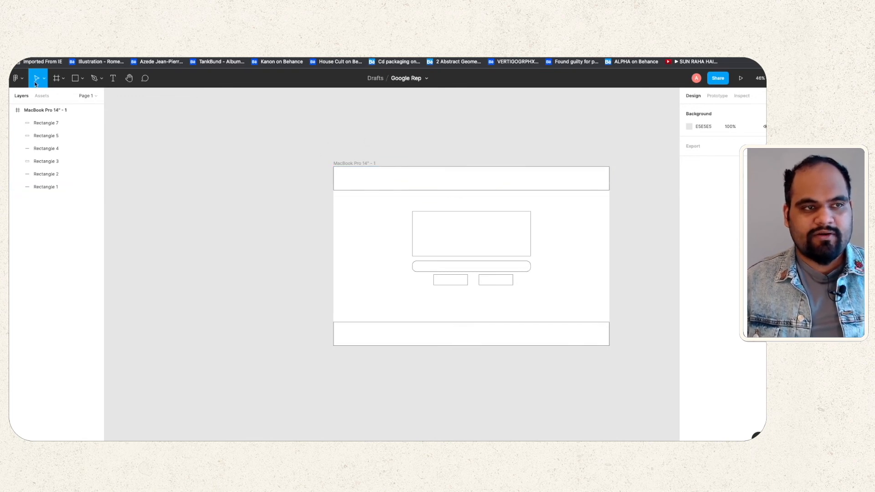
Step: Bring up the View submenu from the Figma main menu
{"action": "left_click", "coordinate": [16, 79]}
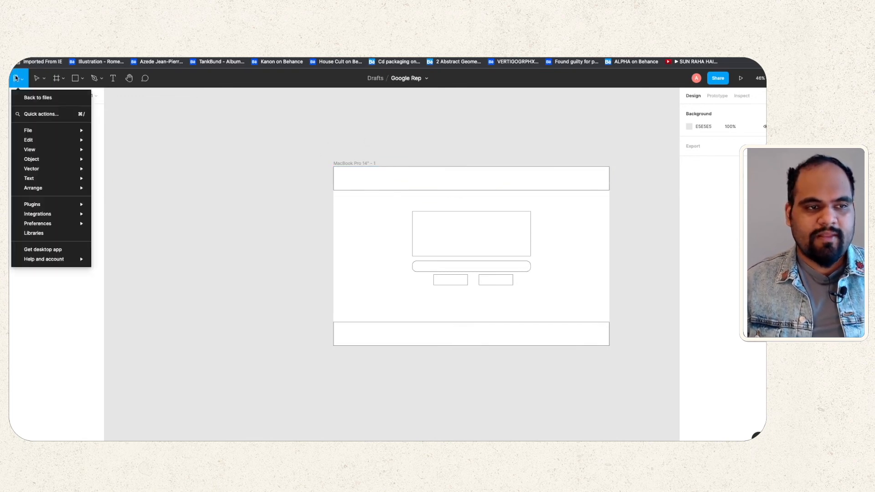
{"action": "mouse_move", "coordinate": [59, 174]}
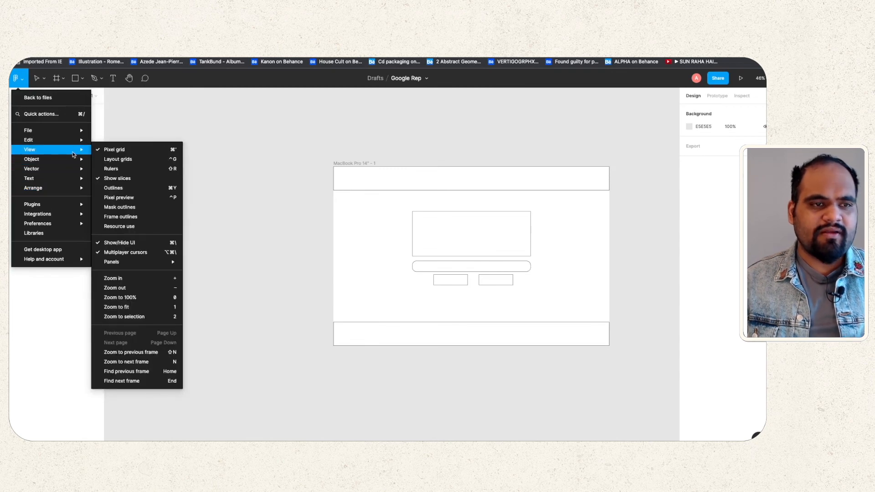
Step: Turn on rulers and add guides at the header's bottom edge and the frame's centre
{"action": "left_click", "coordinate": [119, 169]}
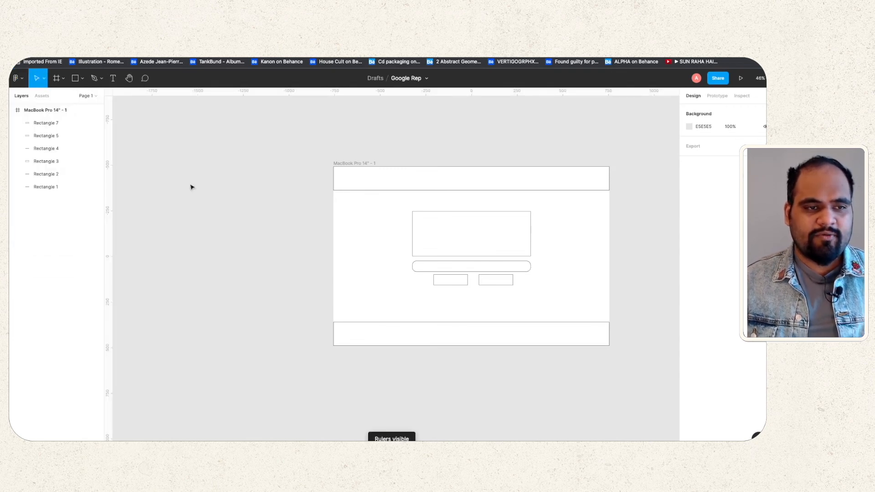
{"action": "left_click_drag", "start_coordinate": [114, 95], "coordinate": [106, 189]}
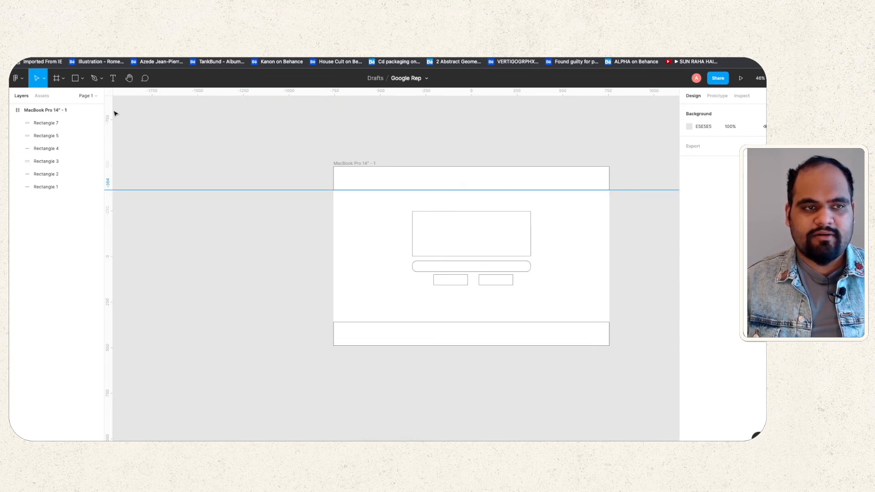
{"action": "left_click_drag", "start_coordinate": [110, 110], "coordinate": [472, 140]}
{"action": "scroll", "coordinate": [484, 256], "scroll_direction": "up", "scroll_amount": 3}
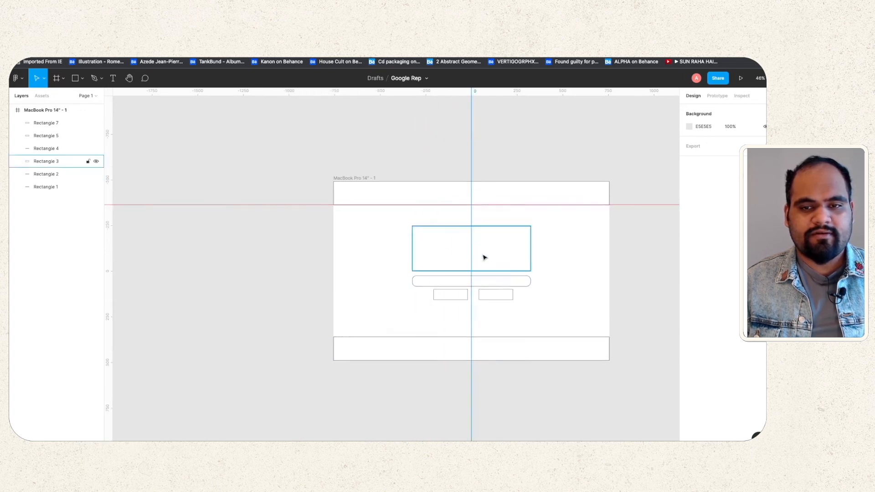
{"action": "scroll", "coordinate": [479, 294], "scroll_direction": "up", "scroll_amount": 5}
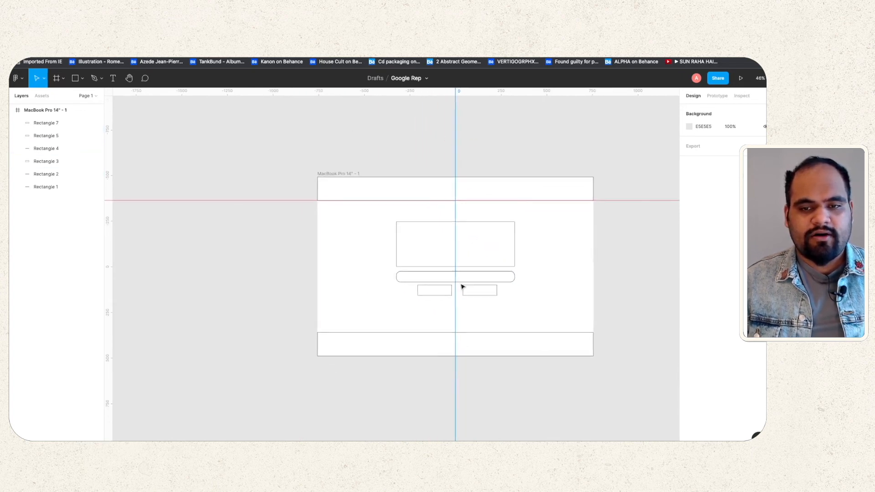
{"action": "scroll", "coordinate": [469, 285], "scroll_direction": "up", "scroll_amount": 5}
{"action": "scroll", "coordinate": [469, 292], "scroll_direction": "down", "scroll_amount": 3}
Step: Place a vertical guide at 757 between the buttons and snap the right button to it
{"action": "left_click", "coordinate": [477, 301]}
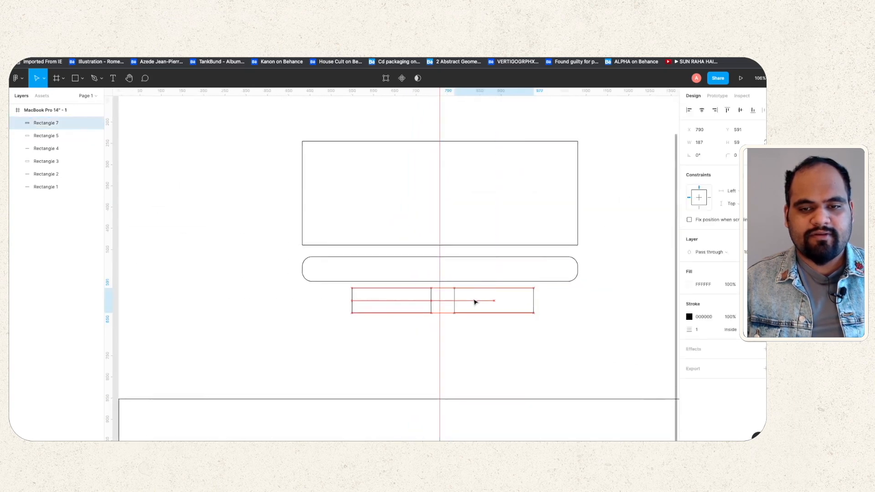
{"action": "left_click_drag", "start_coordinate": [474, 302], "coordinate": [471, 303]}
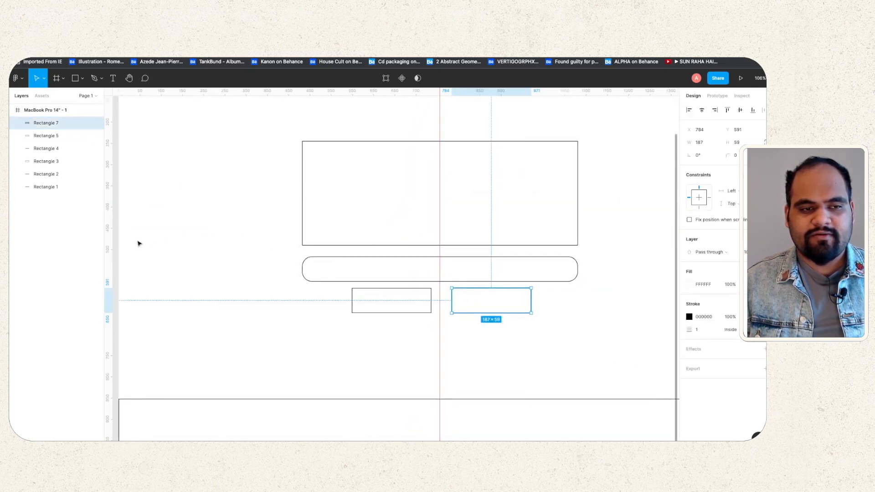
{"action": "left_click_drag", "start_coordinate": [111, 244], "coordinate": [430, 274]}
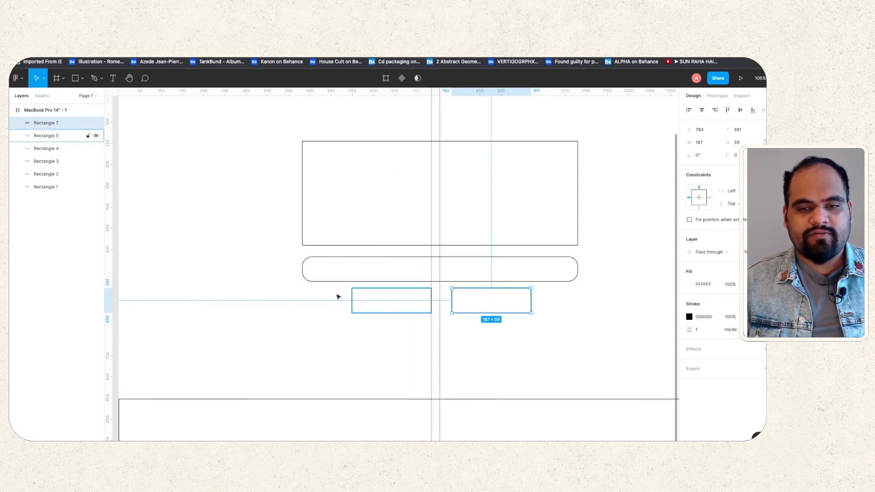
{"action": "left_click_drag", "start_coordinate": [111, 282], "coordinate": [433, 281]}
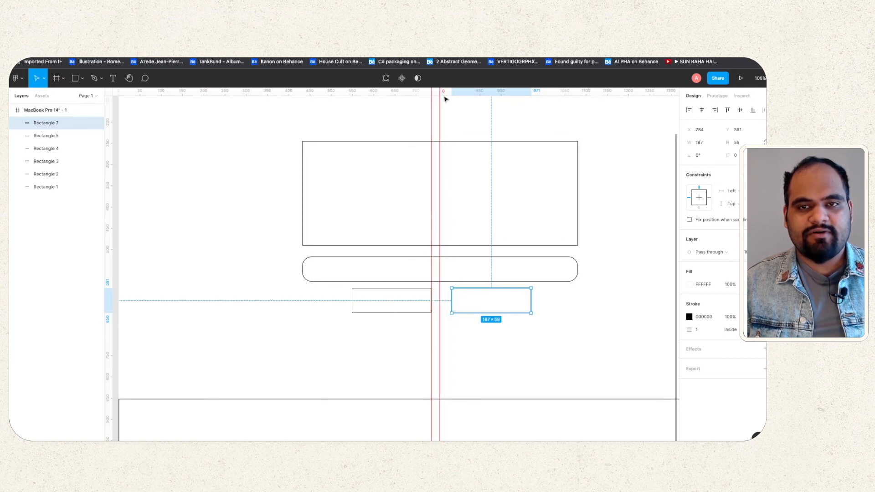
{"action": "scroll", "coordinate": [443, 97], "scroll_direction": "up", "scroll_amount": 5}
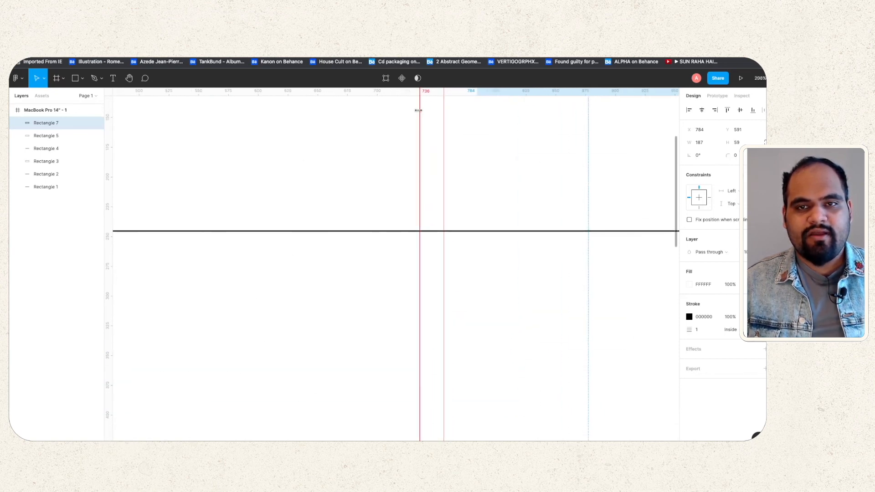
{"action": "left_click_drag", "start_coordinate": [419, 111], "coordinate": [444, 108]}
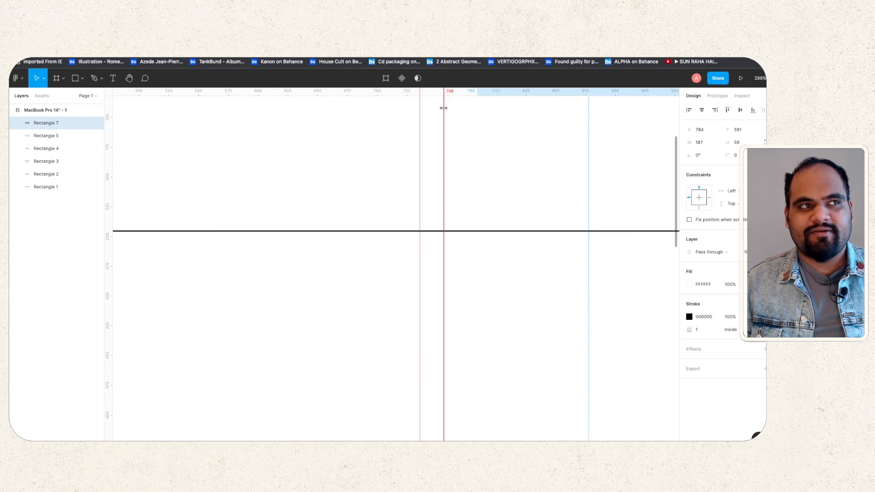
{"action": "left_click_drag", "start_coordinate": [443, 108], "coordinate": [467, 119]}
{"action": "scroll", "coordinate": [453, 170], "scroll_direction": "down", "scroll_amount": 10}
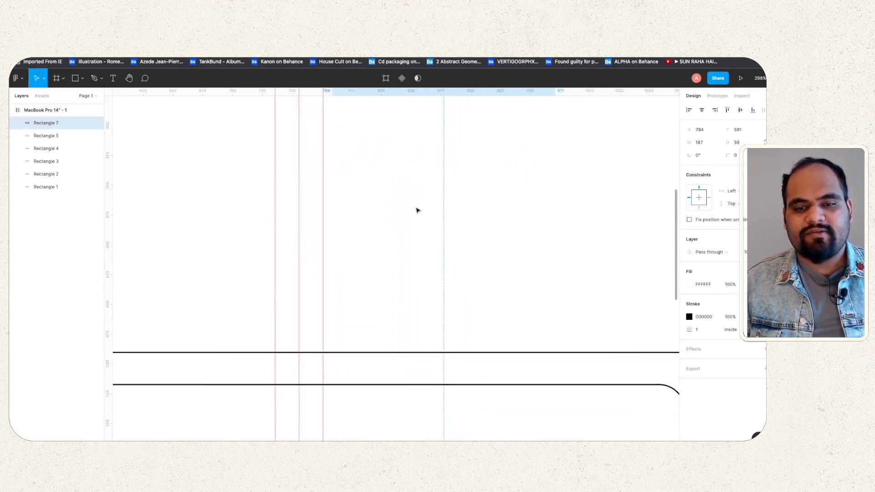
{"action": "left_click_drag", "start_coordinate": [391, 271], "coordinate": [387, 271]}
Step: Add a horizontal guide aligned with the bottom bar's top edge
{"action": "left_click", "coordinate": [529, 233]}
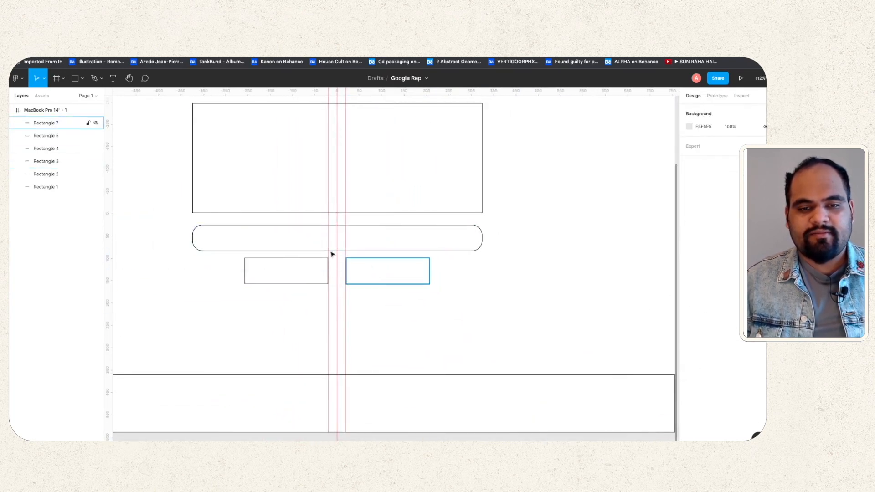
{"action": "scroll", "coordinate": [290, 253], "scroll_direction": "up", "scroll_amount": 5}
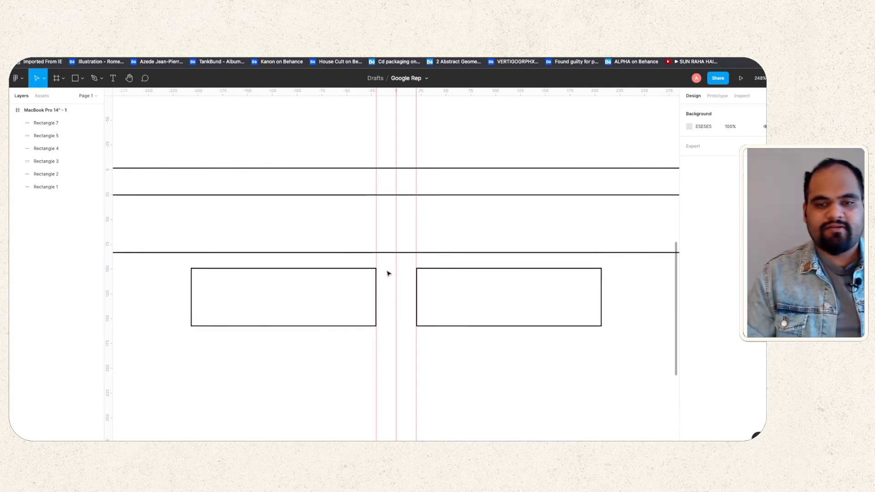
{"action": "scroll", "coordinate": [396, 241], "scroll_direction": "down", "scroll_amount": 5}
{"action": "scroll", "coordinate": [453, 171], "scroll_direction": "down", "scroll_amount": 5}
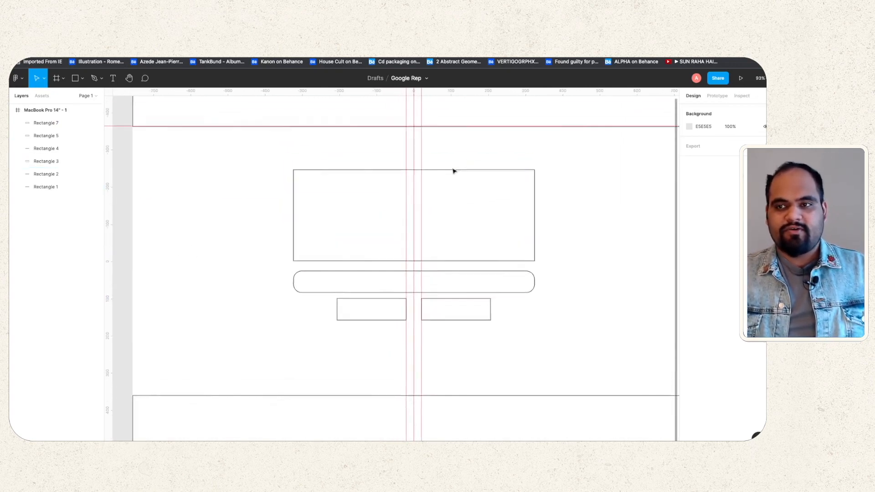
{"action": "scroll", "coordinate": [416, 189], "scroll_direction": "up", "scroll_amount": 1}
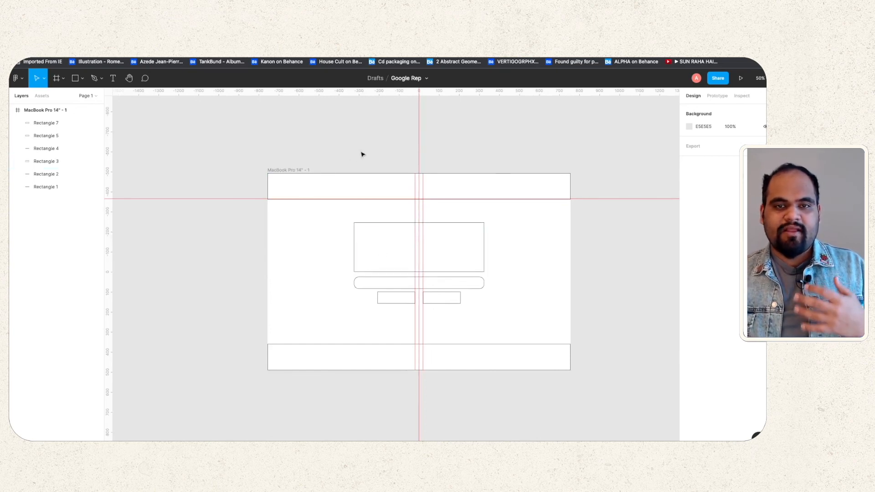
{"action": "left_click_drag", "start_coordinate": [110, 94], "coordinate": [115, 343]}
{"action": "left_click", "coordinate": [114, 344]}
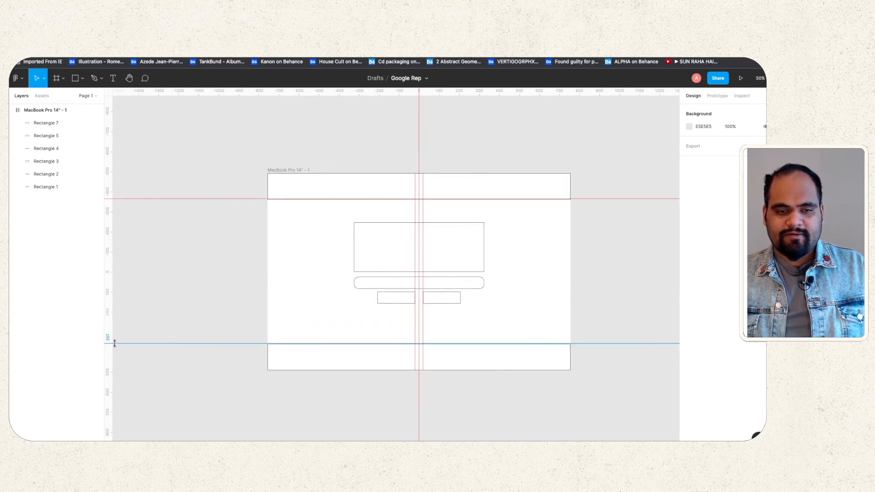
{"action": "scroll", "coordinate": [242, 350], "scroll_direction": "up", "scroll_amount": 5}
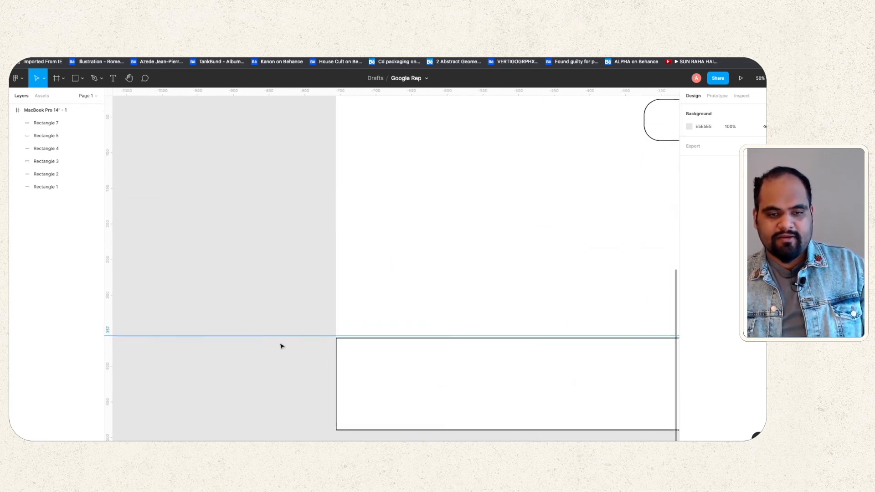
{"action": "left_click_drag", "start_coordinate": [110, 337], "coordinate": [108, 340]}
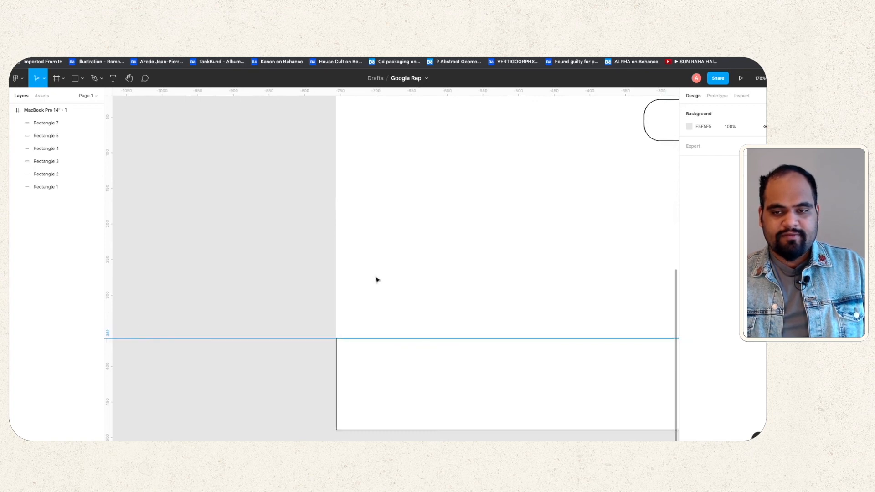
{"action": "scroll", "coordinate": [375, 276], "scroll_direction": "down", "scroll_amount": 10}
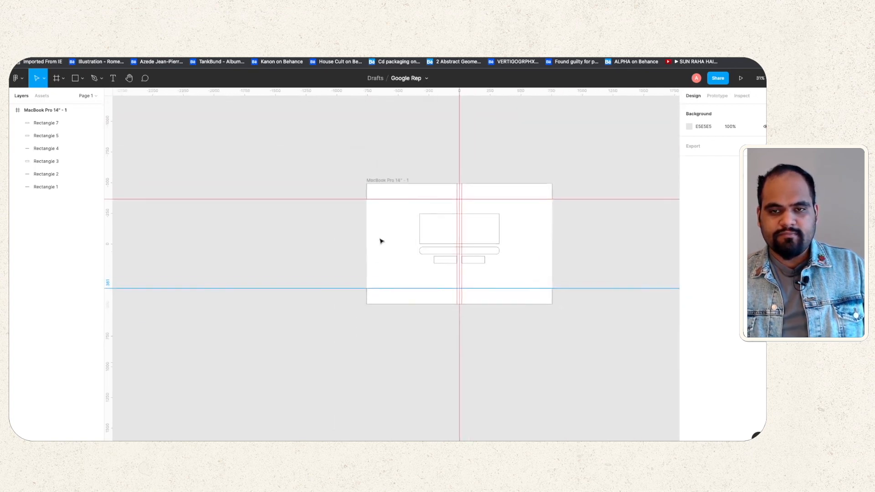
{"action": "left_click", "coordinate": [607, 248]}
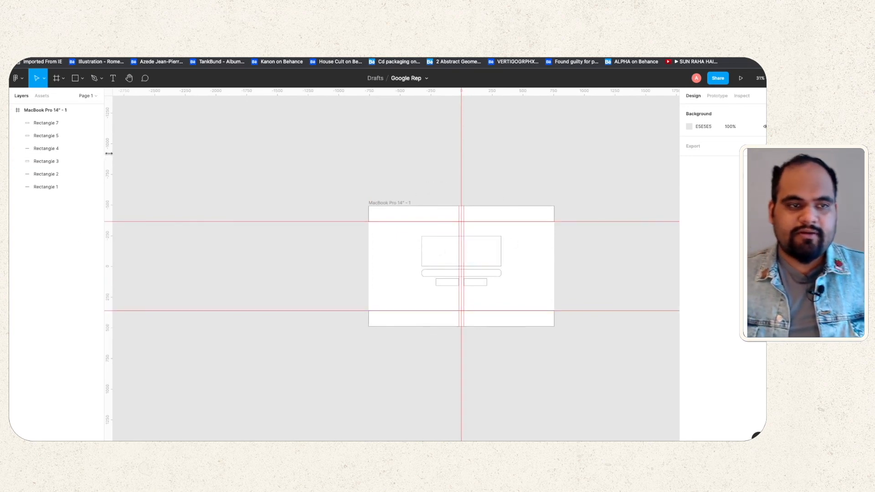
Step: Add vertical guides at the large box's left and right edges and at 963
{"action": "left_click_drag", "start_coordinate": [109, 153], "coordinate": [422, 193]}
{"action": "scroll", "coordinate": [424, 261], "scroll_direction": "up", "scroll_amount": 10}
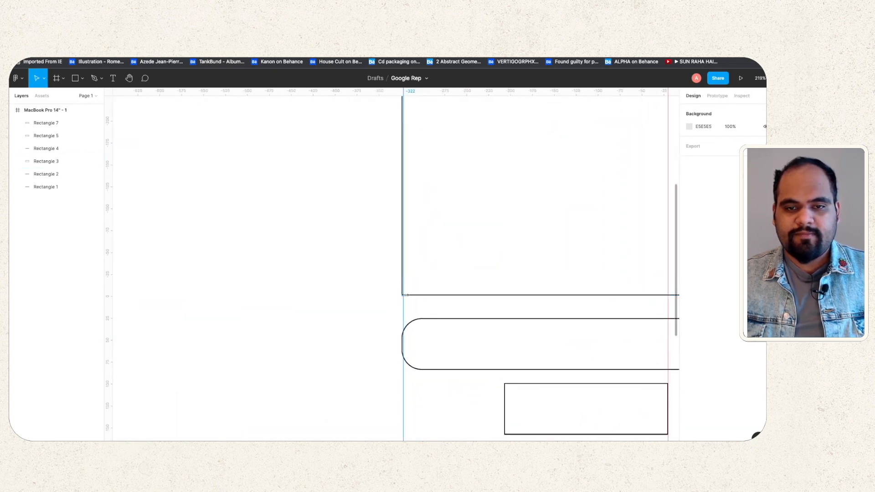
{"action": "left_click_drag", "start_coordinate": [404, 307], "coordinate": [401, 308]}
{"action": "scroll", "coordinate": [396, 307], "scroll_direction": "down", "scroll_amount": 6}
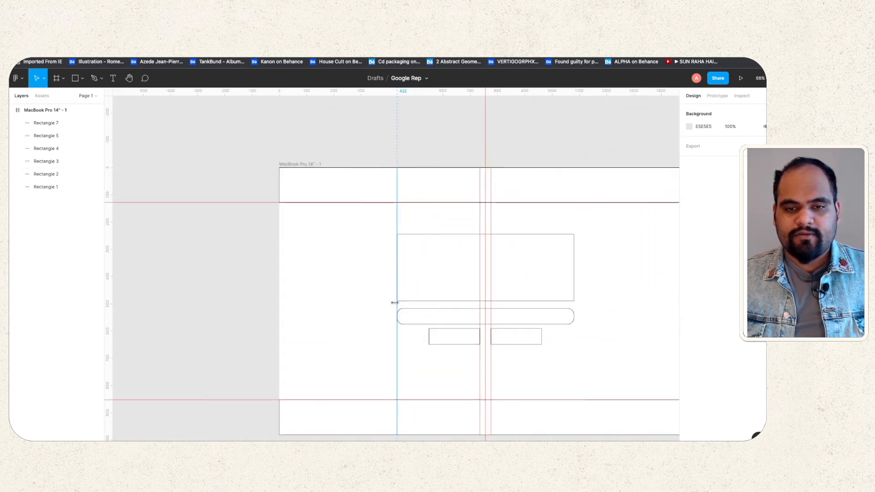
{"action": "left_click_drag", "start_coordinate": [106, 255], "coordinate": [575, 281]}
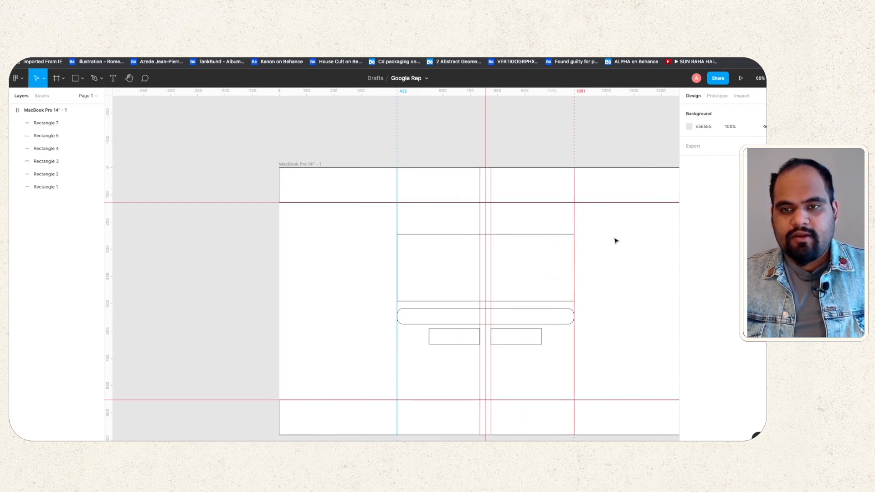
{"action": "scroll", "coordinate": [615, 241], "scroll_direction": "up", "scroll_amount": 3}
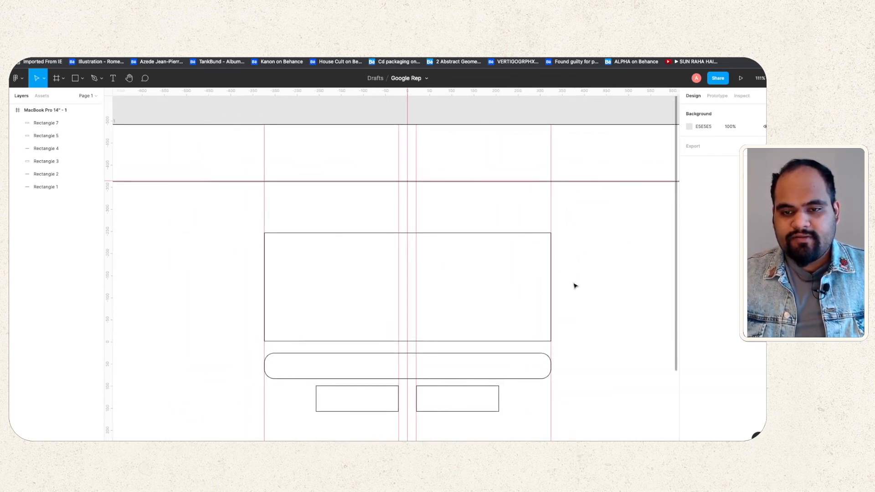
{"action": "scroll", "coordinate": [574, 285], "scroll_direction": "down", "scroll_amount": 5}
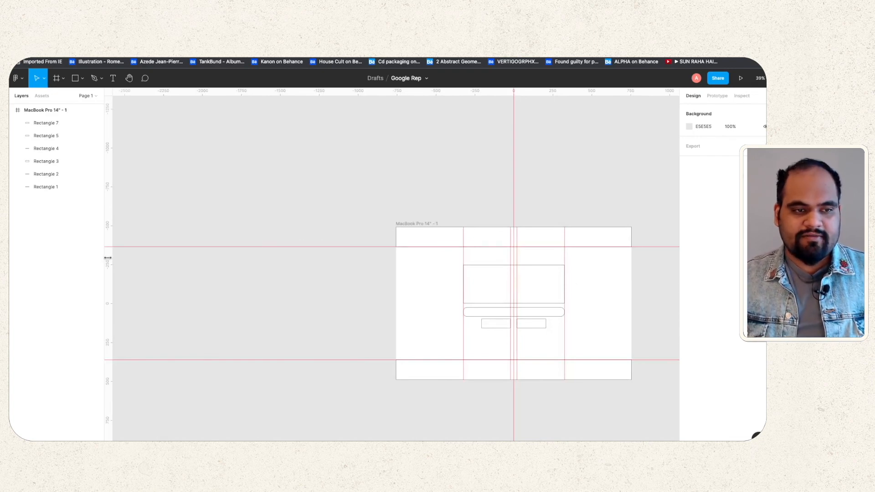
{"action": "left_click_drag", "start_coordinate": [107, 258], "coordinate": [481, 294]}
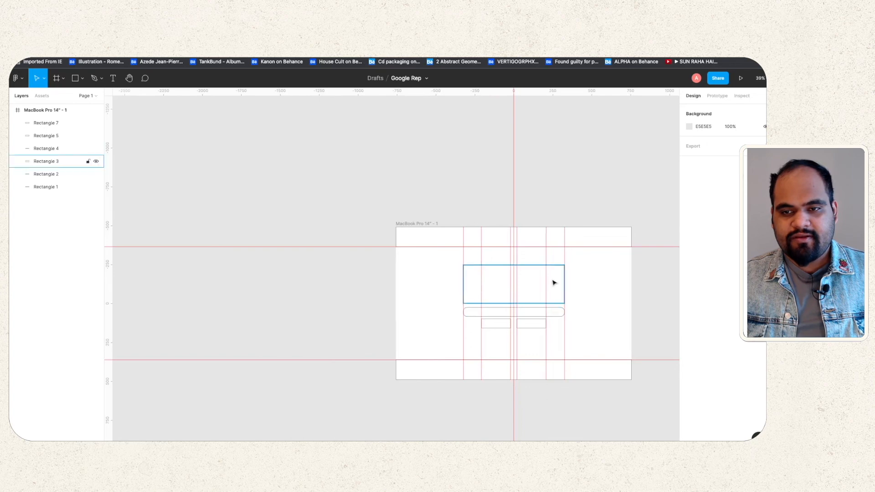
{"action": "scroll", "coordinate": [554, 282], "scroll_direction": "right", "scroll_amount": 5}
Step: Create a 428×926 iPhone 13 Pro Max frame and place it beside the MacBook frame
{"action": "right_click", "coordinate": [467, 277]}
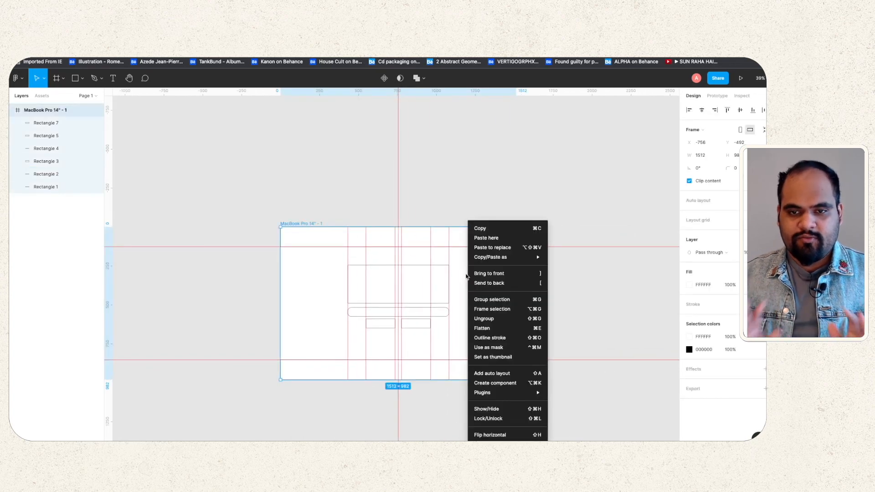
{"action": "left_click", "coordinate": [413, 192]}
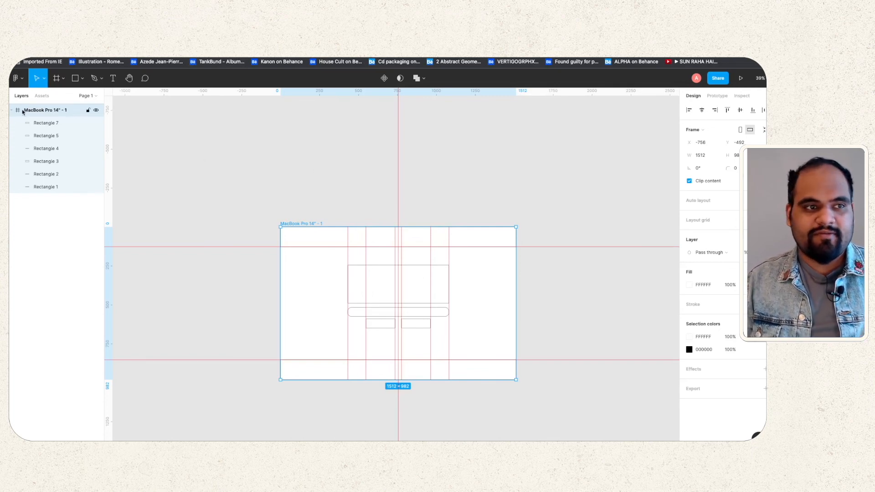
{"action": "left_click", "coordinate": [63, 79]}
{"action": "left_click", "coordinate": [60, 97]}
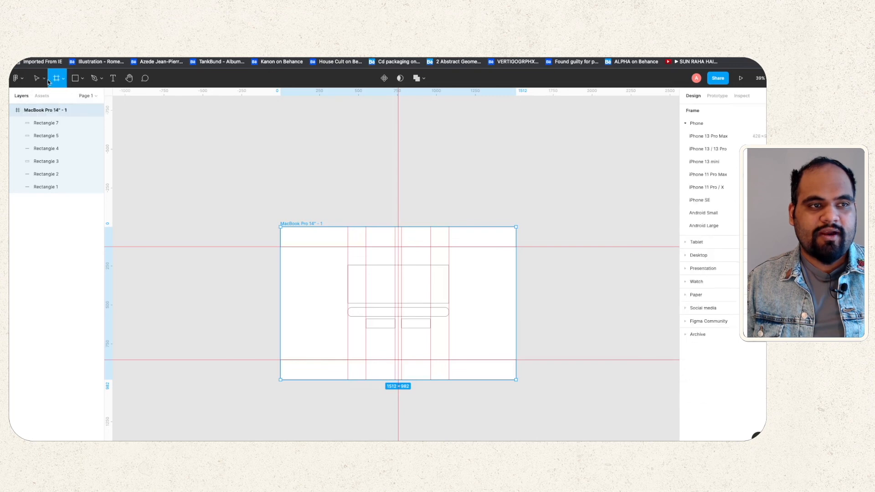
{"action": "left_click", "coordinate": [44, 78]}
{"action": "left_click", "coordinate": [65, 80]}
{"action": "left_click", "coordinate": [61, 79]}
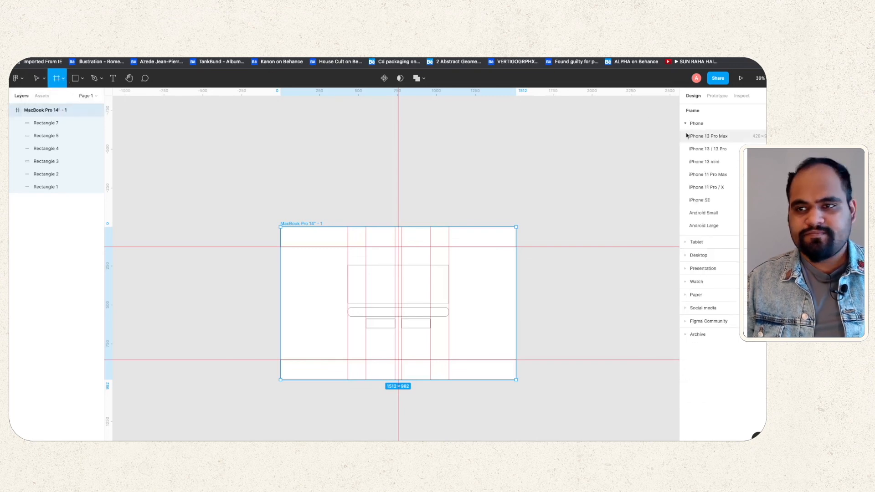
{"action": "left_click", "coordinate": [711, 137]}
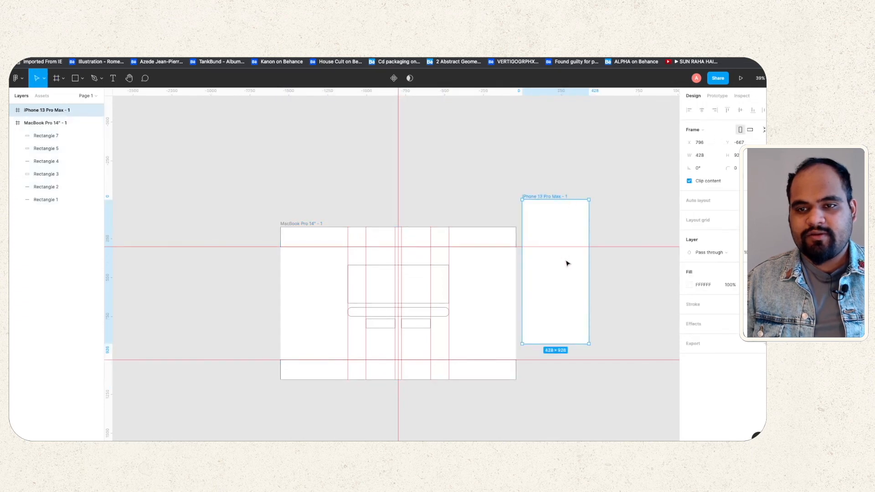
{"action": "mouse_move", "coordinate": [569, 290]}
{"action": "left_mouse_down"}
{"action": "mouse_move", "coordinate": [565, 283]}
{"action": "mouse_move", "coordinate": [574, 289]}
{"action": "left_mouse_up"}
{"action": "left_click", "coordinate": [536, 182]}
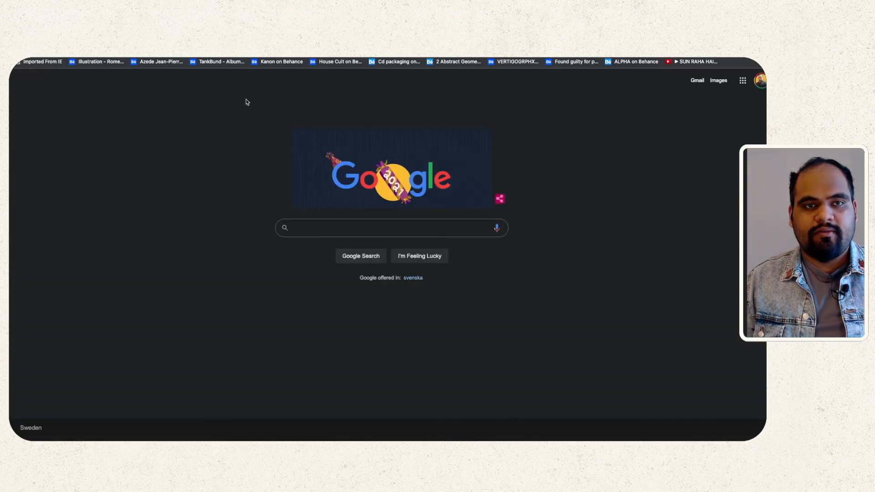
Step: Inspect the Google homepage in Chrome DevTools and preview it at iPhone X, 375×812
{"action": "right_click", "coordinate": [248, 111]}
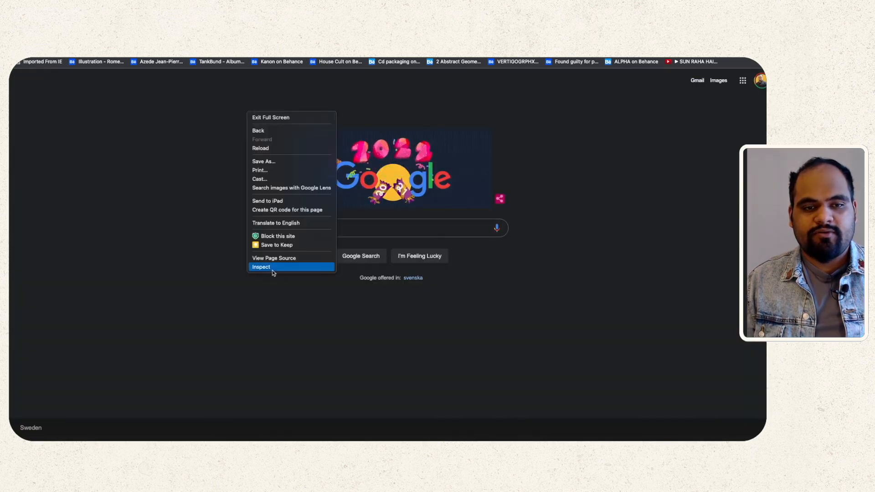
{"action": "left_click", "coordinate": [492, 126]}
{"action": "left_click", "coordinate": [273, 74]}
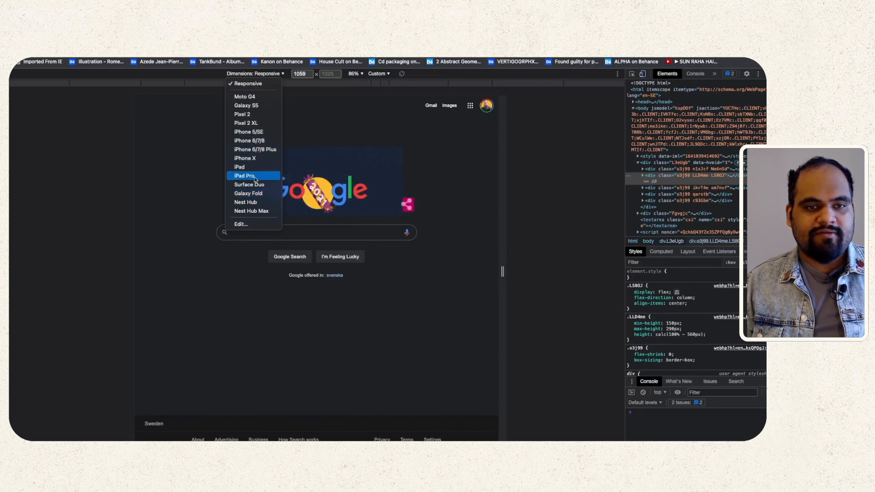
{"action": "left_click", "coordinate": [246, 159]}
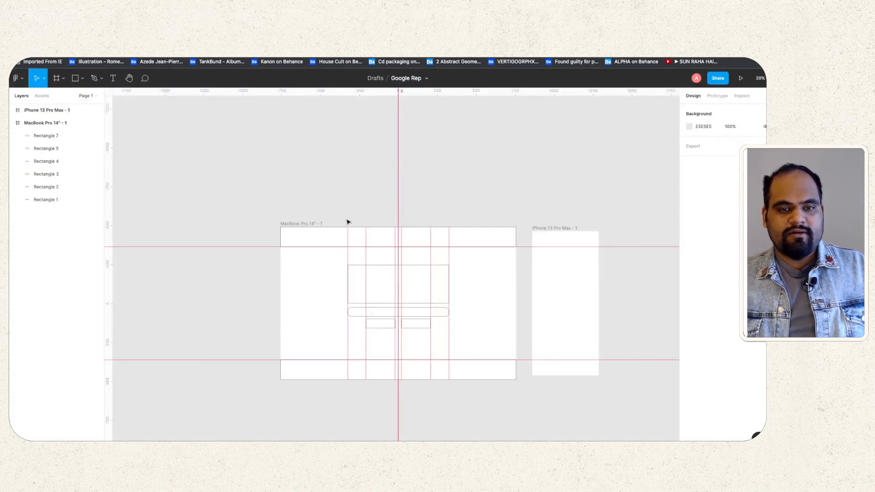
Step: Copy and paste the MacBook frame to make a second copy
{"action": "left_click_drag", "start_coordinate": [269, 190], "coordinate": [484, 402]}
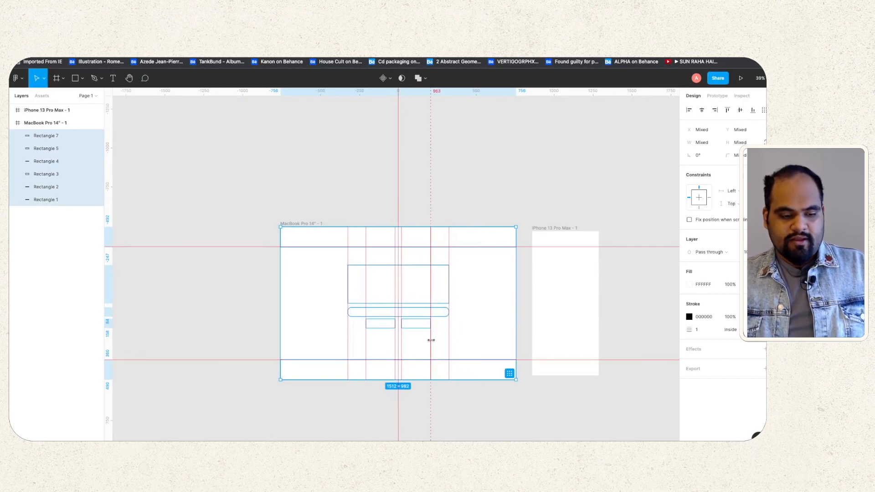
{"action": "left_click", "coordinate": [220, 201]}
{"action": "left_click_drag", "start_coordinate": [223, 178], "coordinate": [524, 405]}
{"action": "key", "text": "ctrl+c"}
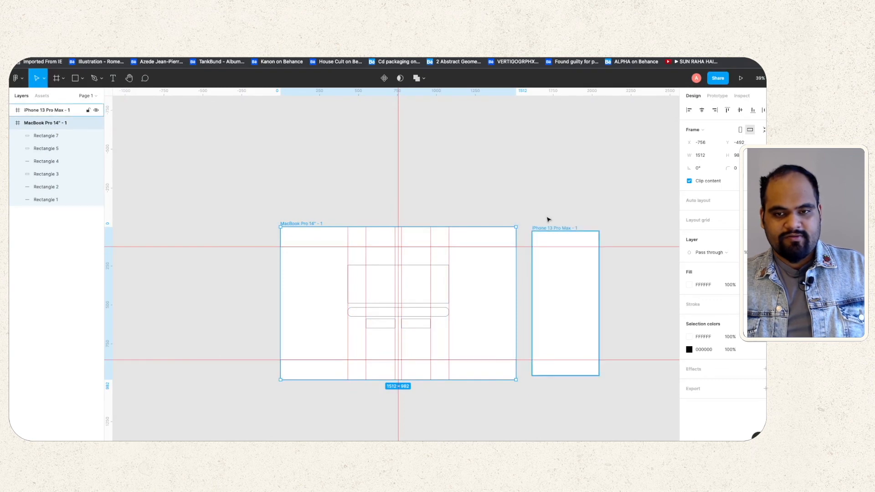
{"action": "left_click", "coordinate": [543, 201]}
{"action": "key", "text": "ctrl+v"}
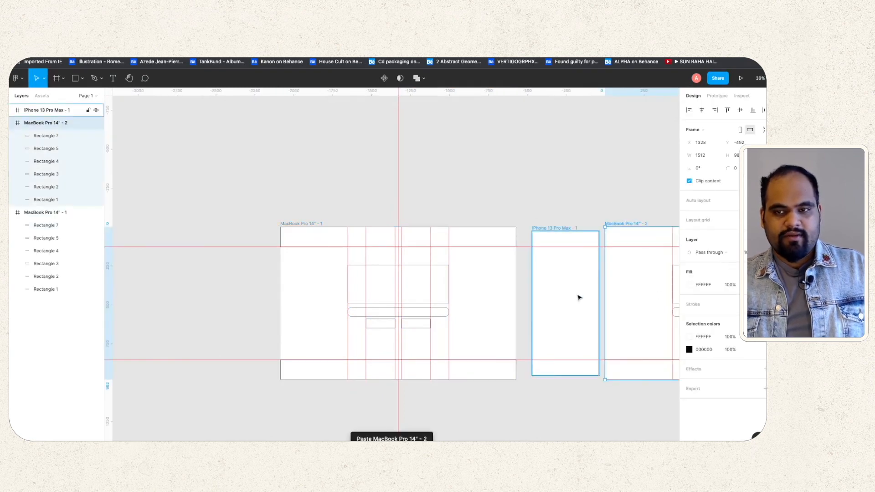
{"action": "scroll", "coordinate": [578, 297], "scroll_direction": "right", "scroll_amount": 5}
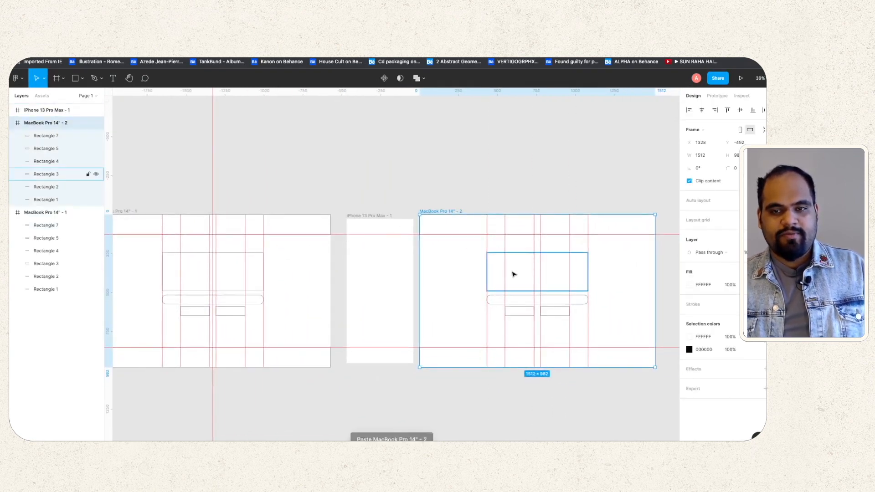
Step: Tidy up the copy's rectangles, centre them horizontally, and scale them down to about 470×305
{"action": "mouse_move", "coordinate": [411, 206]}
{"action": "left_mouse_down"}
{"action": "mouse_move", "coordinate": [457, 238]}
{"action": "mouse_move", "coordinate": [599, 233]}
{"action": "mouse_move", "coordinate": [603, 193]}
{"action": "left_mouse_up"}
{"action": "left_click", "coordinate": [631, 226]}
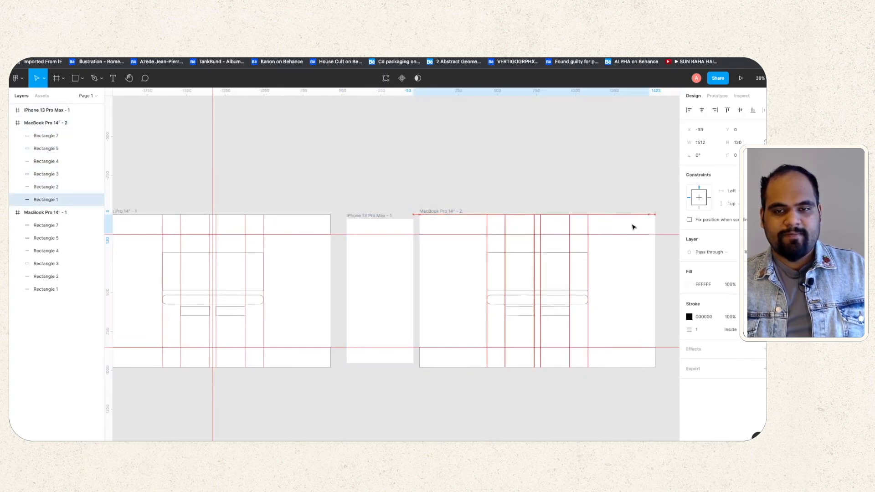
{"action": "key", "text": "Escape"}
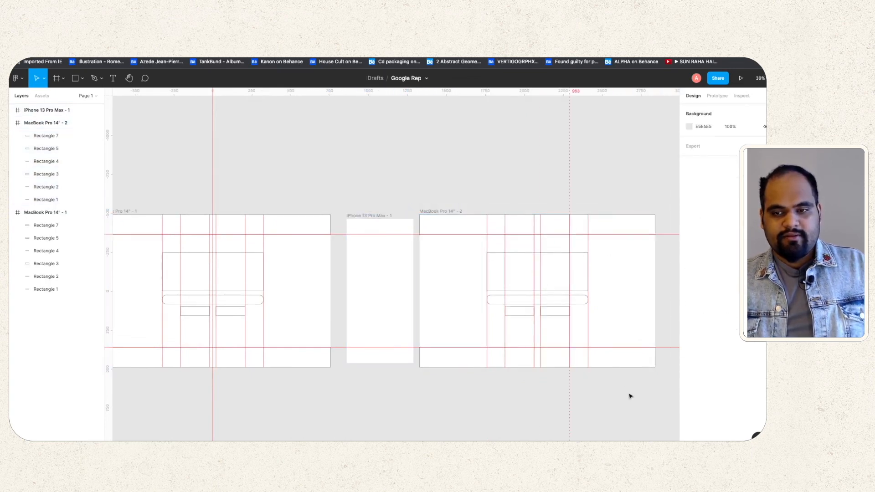
{"action": "left_click_drag", "start_coordinate": [663, 395], "coordinate": [427, 181]}
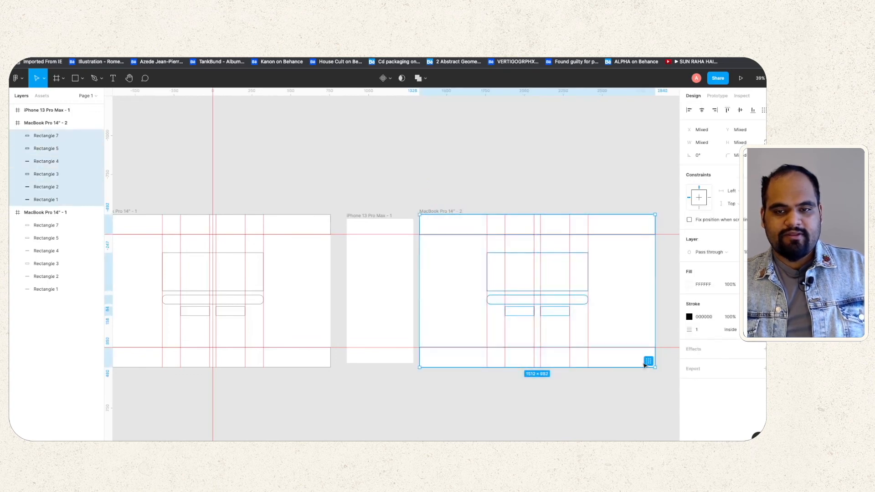
{"action": "key", "text": "ctrl+alt+t"}
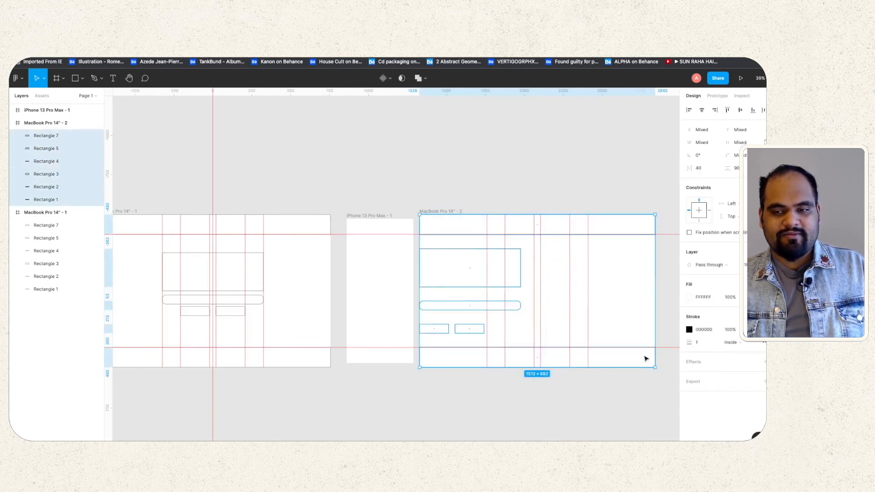
{"action": "key", "text": "alt+h"}
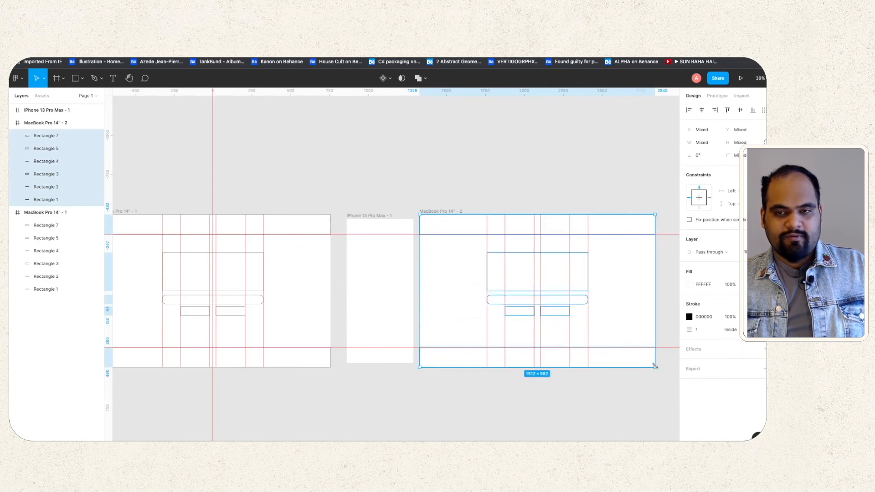
{"action": "left_click_drag", "start_coordinate": [656, 368], "coordinate": [475, 262]}
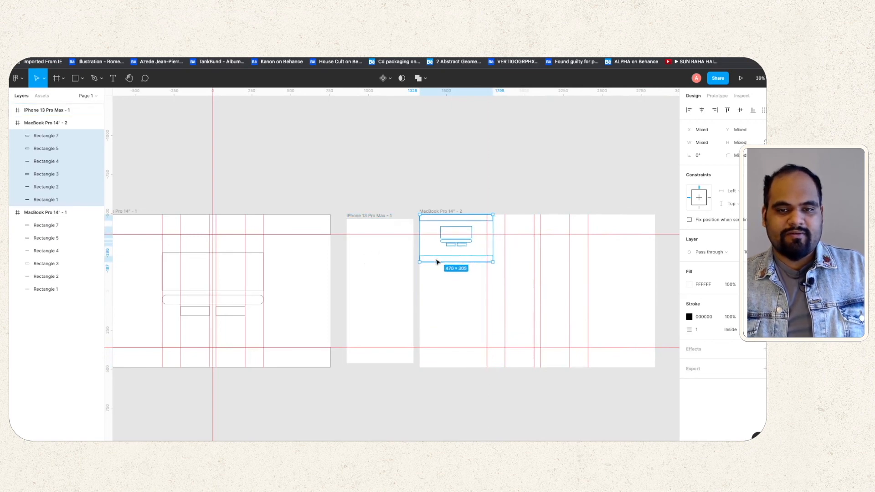
Step: Move the wireframe rectangles into the iPhone frame and shrink them to its width
{"action": "left_click_drag", "start_coordinate": [437, 262], "coordinate": [366, 265]}
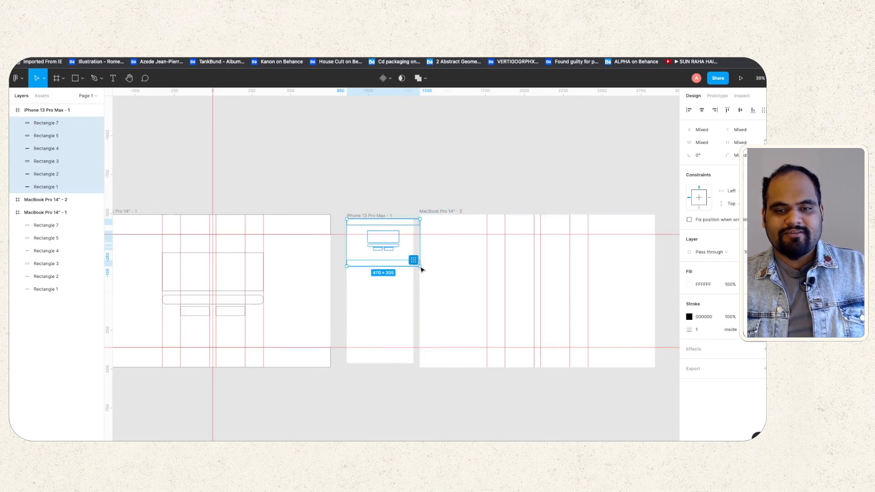
{"action": "left_click_drag", "start_coordinate": [420, 266], "coordinate": [411, 262]}
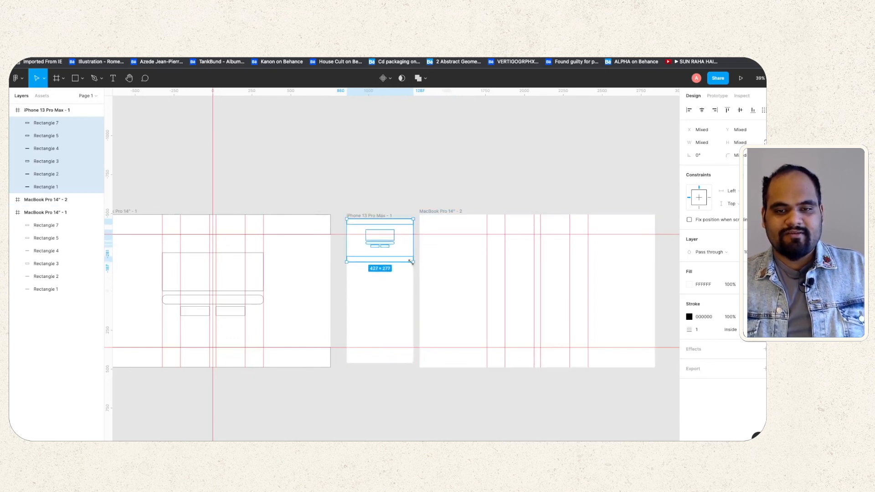
{"action": "scroll", "coordinate": [384, 265], "scroll_direction": "up", "scroll_amount": 1}
{"action": "scroll", "coordinate": [384, 266], "scroll_direction": "up", "scroll_amount": 5}
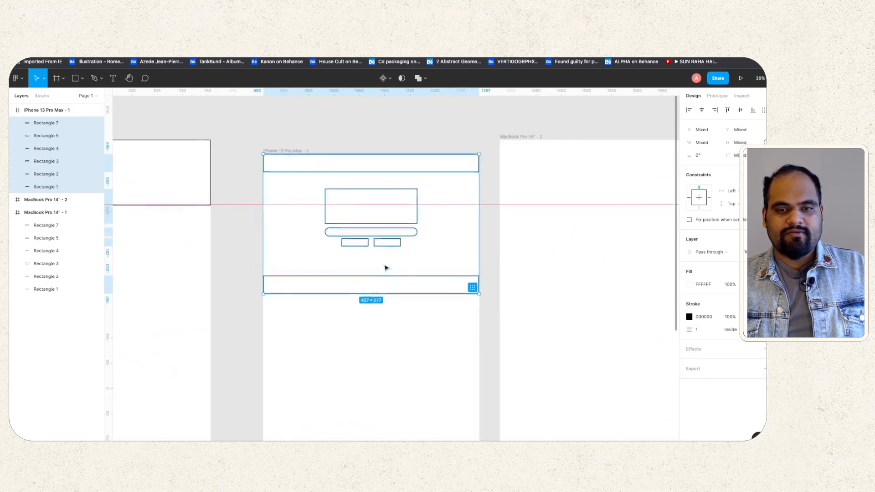
{"action": "scroll", "coordinate": [384, 266], "scroll_direction": "down", "scroll_amount": 4}
{"action": "left_click", "coordinate": [394, 184]}
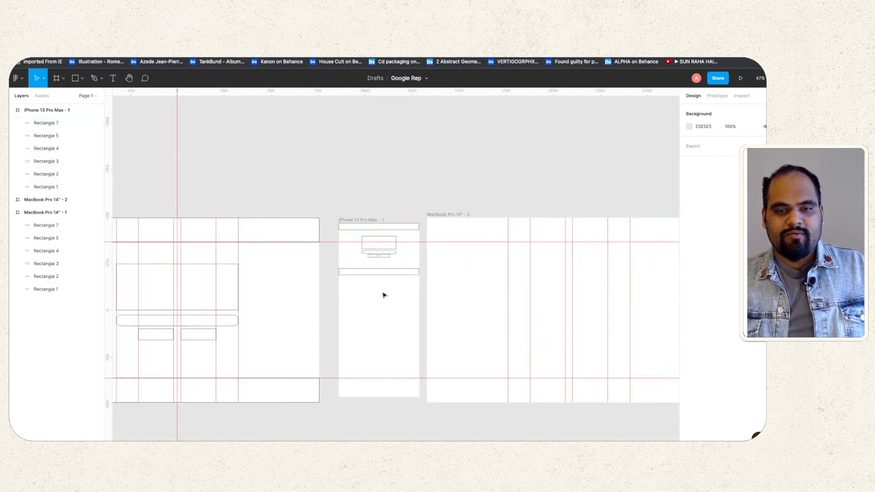
Step: Drop the footer bar lower and shift the four central shapes about 50 px down
{"action": "left_click_drag", "start_coordinate": [385, 273], "coordinate": [385, 396]}
{"action": "left_click", "coordinate": [401, 289]}
{"action": "scroll", "coordinate": [383, 242], "scroll_direction": "up", "scroll_amount": 6}
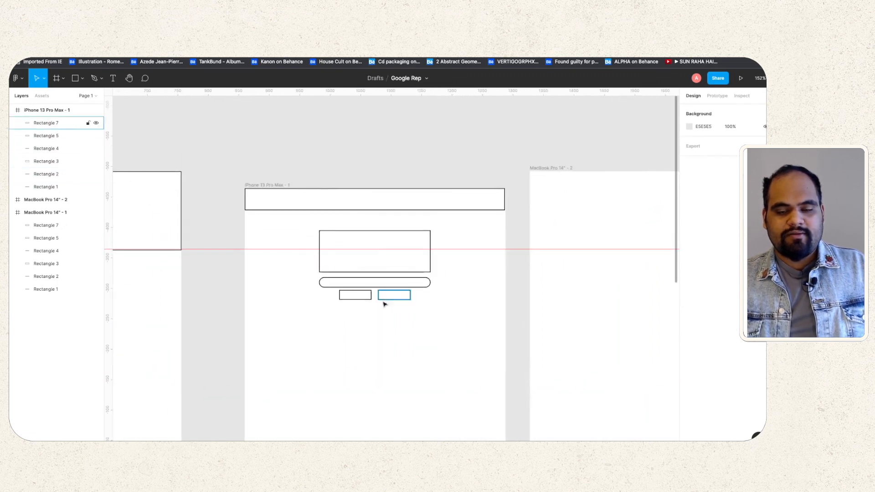
{"action": "left_click_drag", "start_coordinate": [420, 315], "coordinate": [330, 227]}
{"action": "mouse_move", "coordinate": [371, 262]}
{"action": "left_mouse_down"}
{"action": "mouse_move", "coordinate": [371, 287]}
{"action": "mouse_move", "coordinate": [371, 277]}
{"action": "left_mouse_up"}
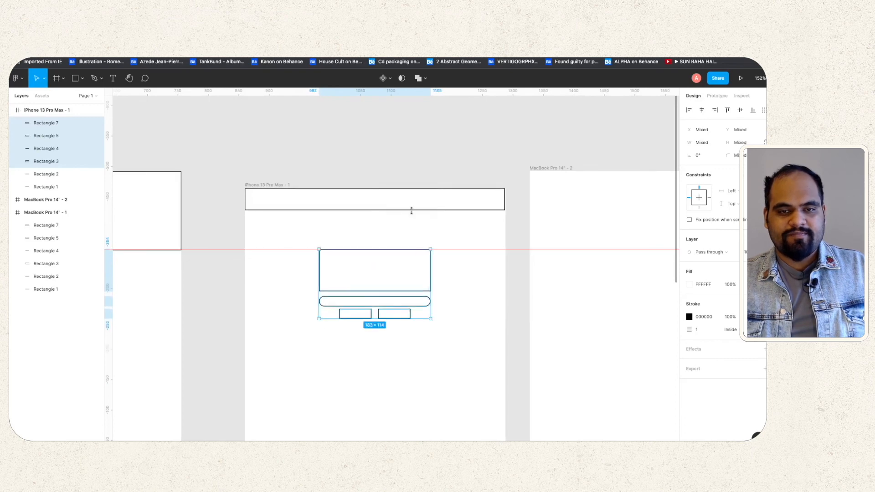
{"action": "left_click", "coordinate": [404, 231]}
{"action": "scroll", "coordinate": [401, 246], "scroll_direction": "down", "scroll_amount": 6}
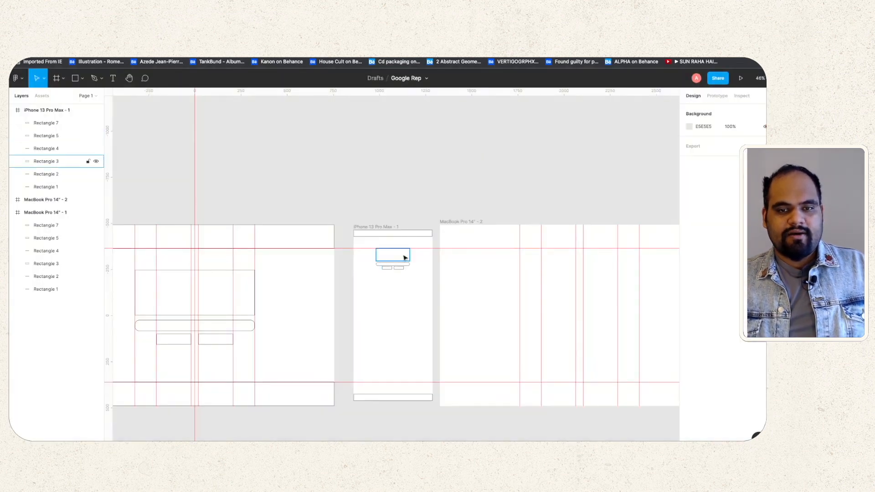
{"action": "scroll", "coordinate": [413, 274], "scroll_direction": "up", "scroll_amount": 5}
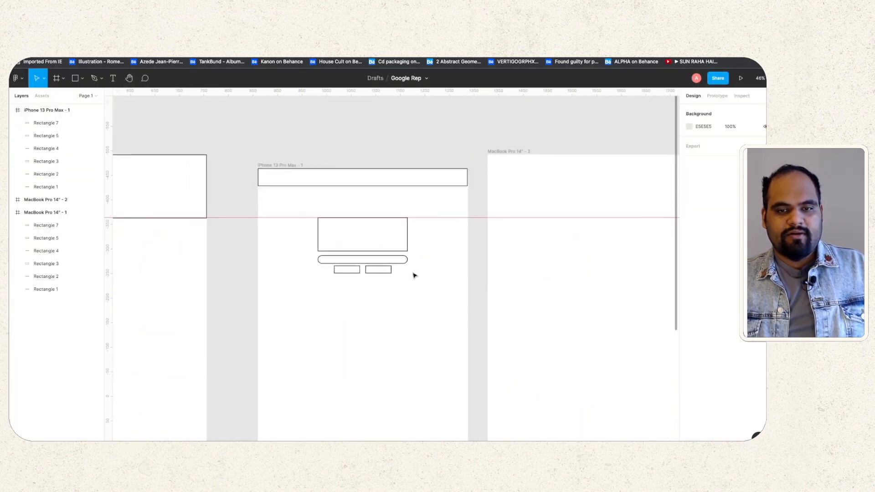
Step: Enlarge the four central shapes to about 288×167 and centre them in the iPhone frame
{"action": "left_click_drag", "start_coordinate": [420, 290], "coordinate": [300, 226]}
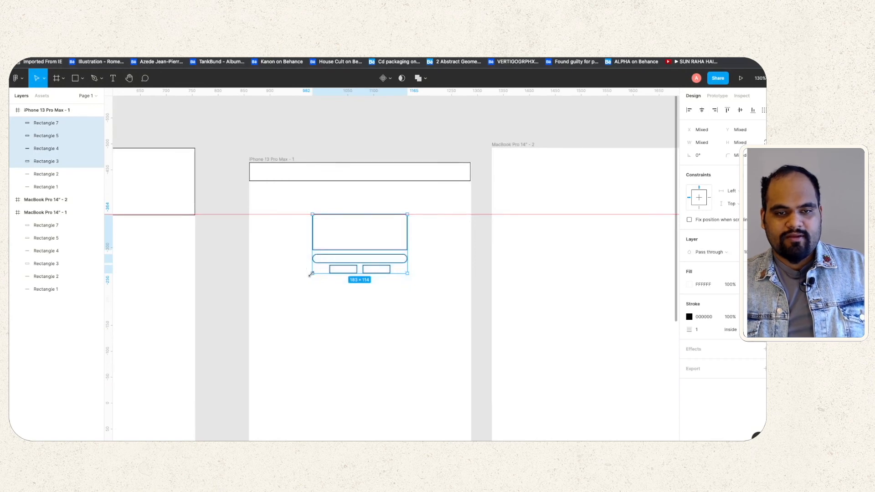
{"action": "left_click_drag", "start_coordinate": [311, 273], "coordinate": [279, 302]}
{"action": "left_click_drag", "start_coordinate": [332, 256], "coordinate": [371, 241]}
{"action": "left_click", "coordinate": [318, 102]}
{"action": "scroll", "coordinate": [384, 229], "scroll_direction": "down", "scroll_amount": 10}
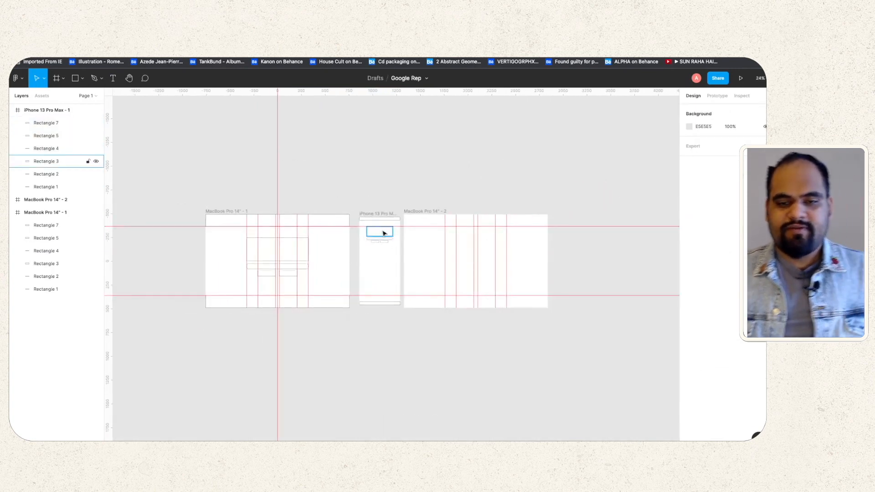
{"action": "scroll", "coordinate": [382, 232], "scroll_direction": "up", "scroll_amount": 10}
{"action": "scroll", "coordinate": [382, 232], "scroll_direction": "down", "scroll_amount": 8}
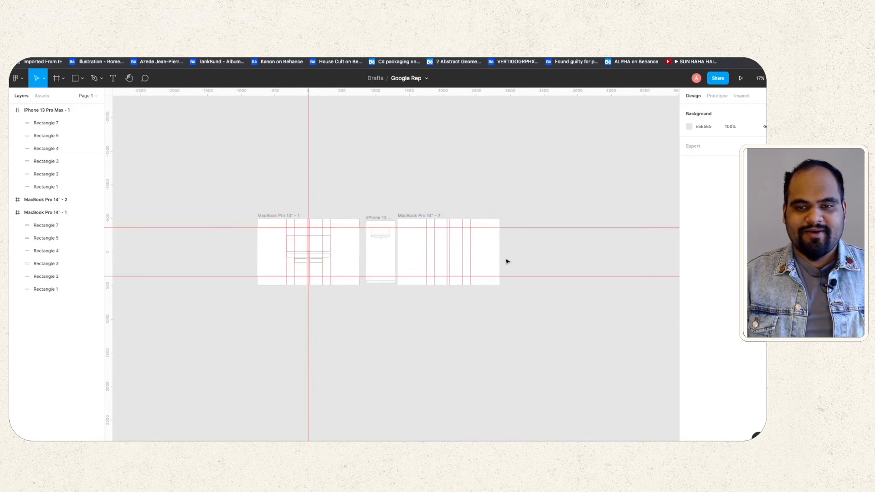
Step: Delete the MacBook Pro 14" - 2 frame
{"action": "left_click", "coordinate": [448, 257]}
{"action": "key", "text": "Delete"}
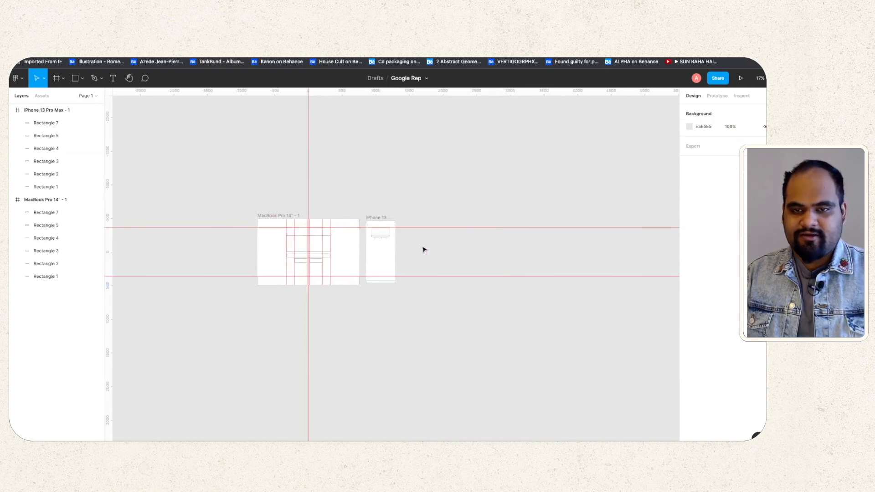
{"action": "scroll", "coordinate": [391, 240], "scroll_direction": "up", "scroll_amount": 6}
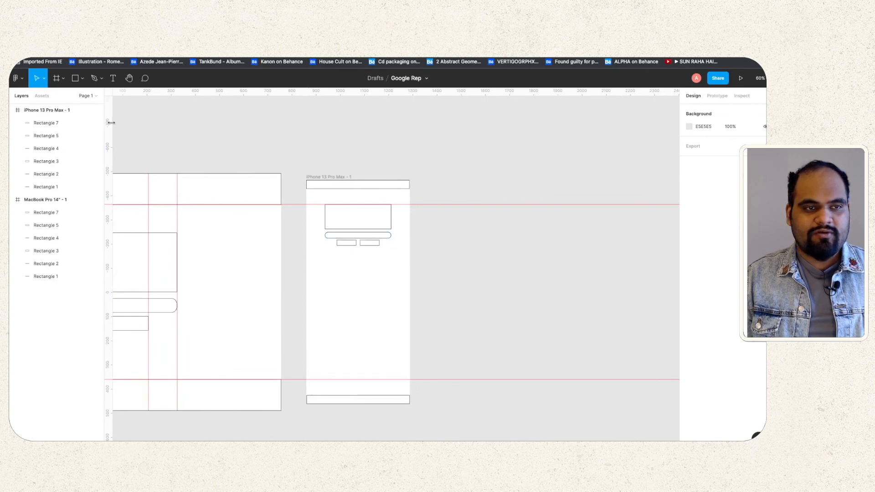
Step: Add vertical guides at 936 and 1214, plus a centre guide nudged to 214
{"action": "left_click_drag", "start_coordinate": [112, 122], "coordinate": [325, 129]}
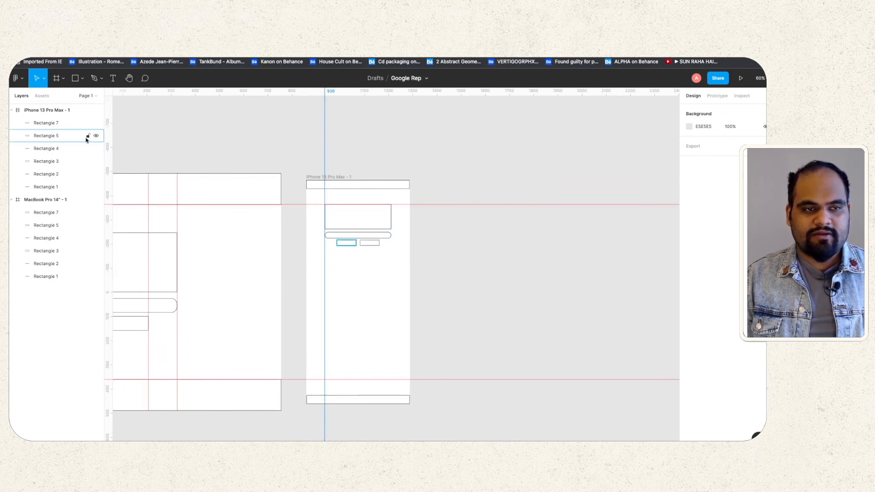
{"action": "left_click_drag", "start_coordinate": [109, 139], "coordinate": [392, 147]}
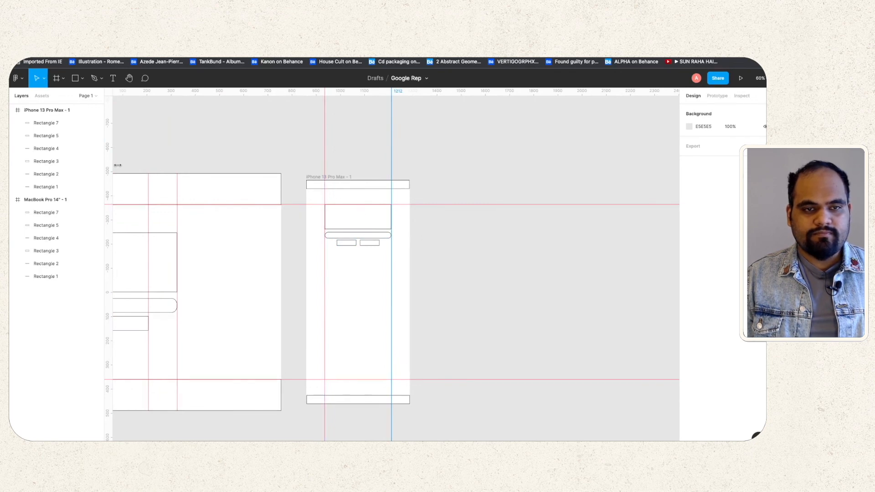
{"action": "left_click_drag", "start_coordinate": [110, 166], "coordinate": [358, 177]}
{"action": "scroll", "coordinate": [351, 213], "scroll_direction": "down", "scroll_amount": 1}
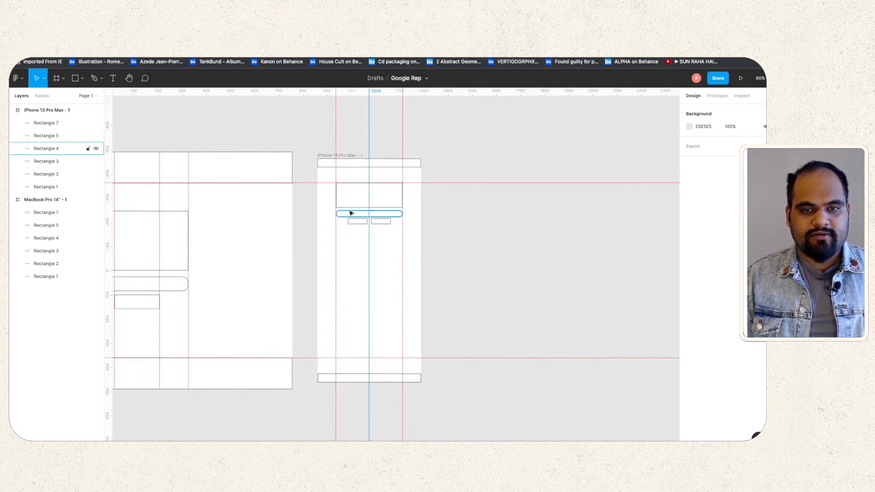
{"action": "scroll", "coordinate": [351, 213], "scroll_direction": "up", "scroll_amount": 10}
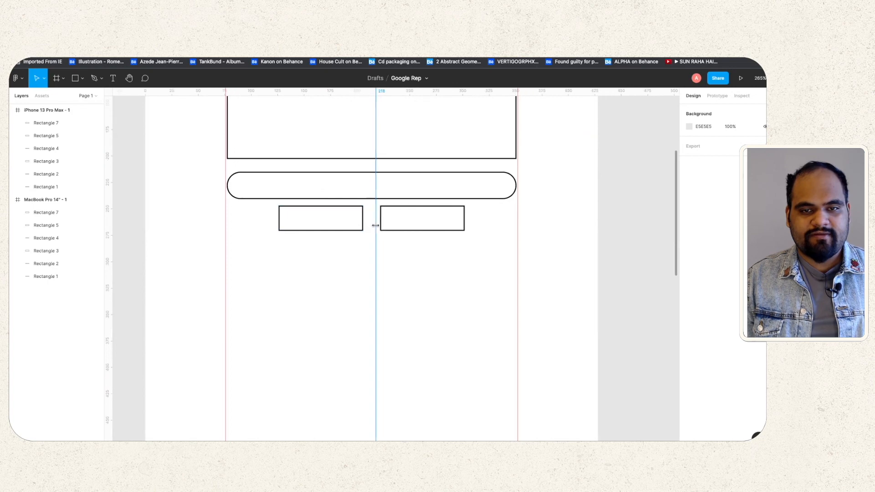
{"action": "left_click_drag", "start_coordinate": [375, 225], "coordinate": [372, 225]}
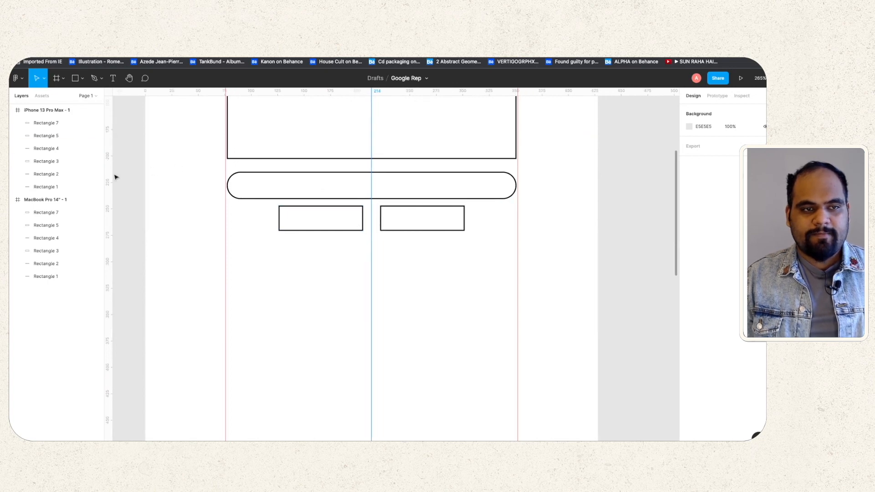
Step: Add more vertical guides beside the centre guide and at 126 and 305
{"action": "left_click_drag", "start_coordinate": [111, 174], "coordinate": [363, 182]}
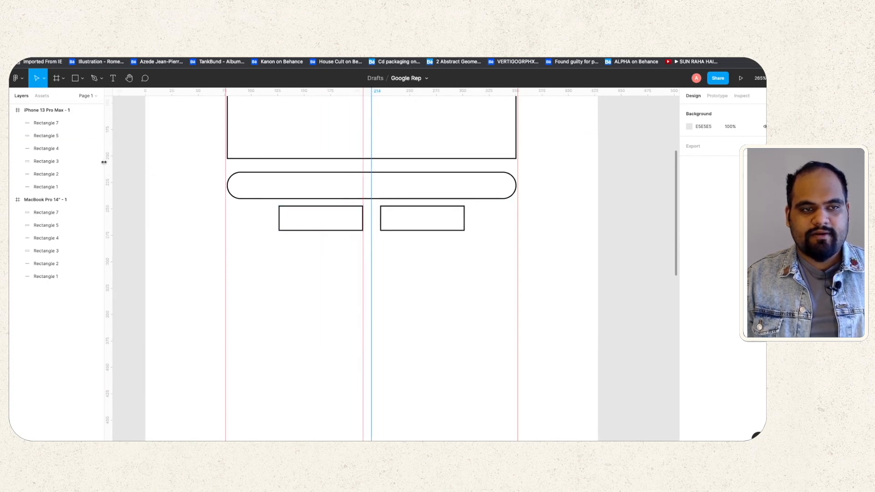
{"action": "left_click_drag", "start_coordinate": [111, 166], "coordinate": [381, 176]}
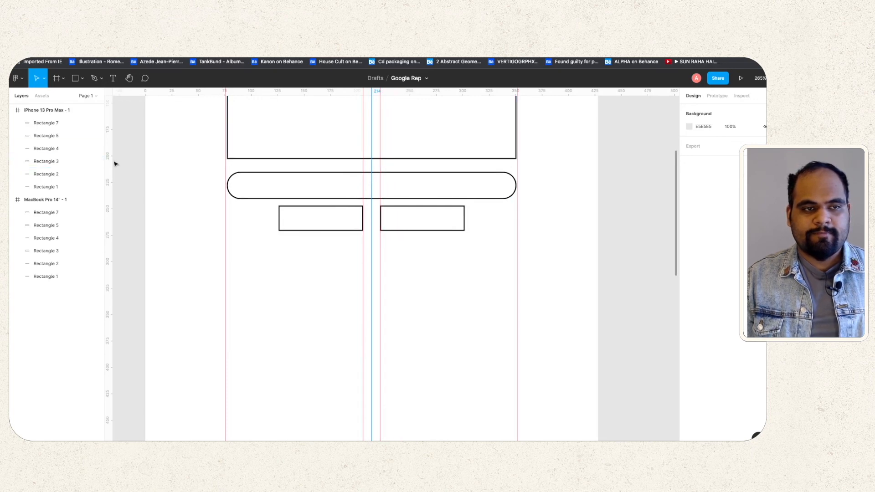
{"action": "left_click_drag", "start_coordinate": [112, 160], "coordinate": [275, 188]}
{"action": "left_click_drag", "start_coordinate": [108, 182], "coordinate": [464, 192]}
{"action": "scroll", "coordinate": [383, 206], "scroll_direction": "down", "scroll_amount": 5}
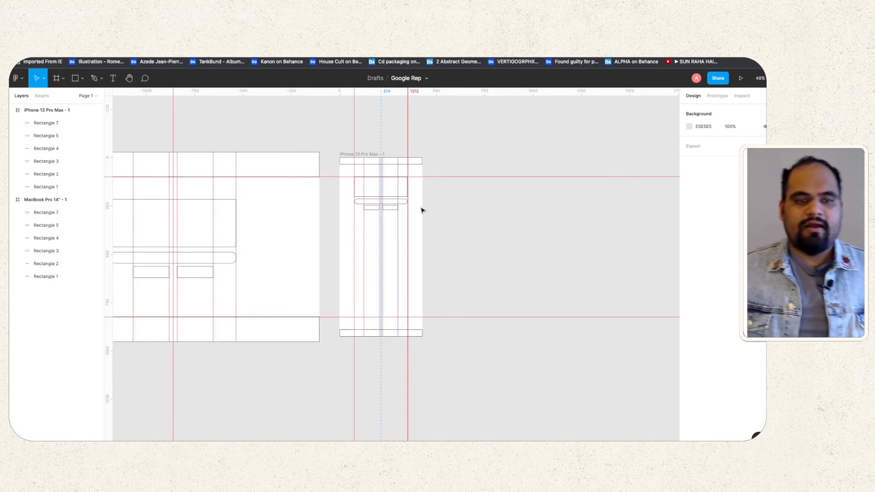
{"action": "scroll", "coordinate": [422, 210], "scroll_direction": "left", "scroll_amount": 2}
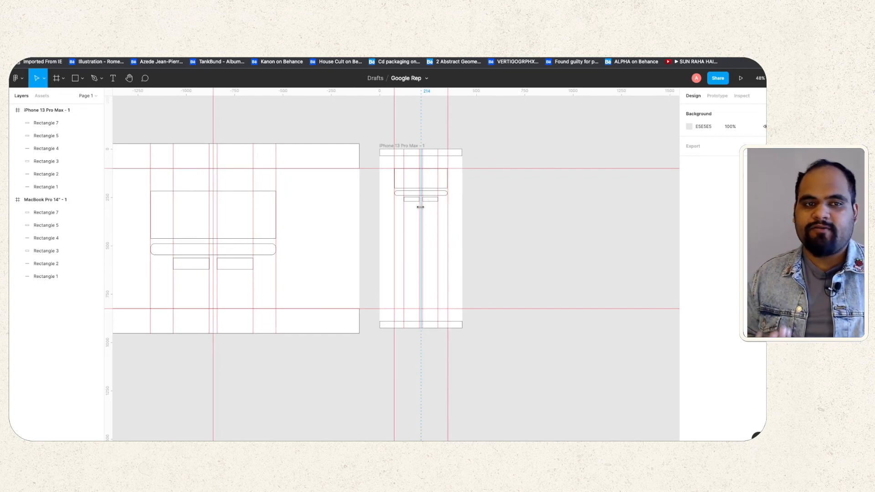
{"action": "scroll", "coordinate": [420, 206], "scroll_direction": "left", "scroll_amount": 5}
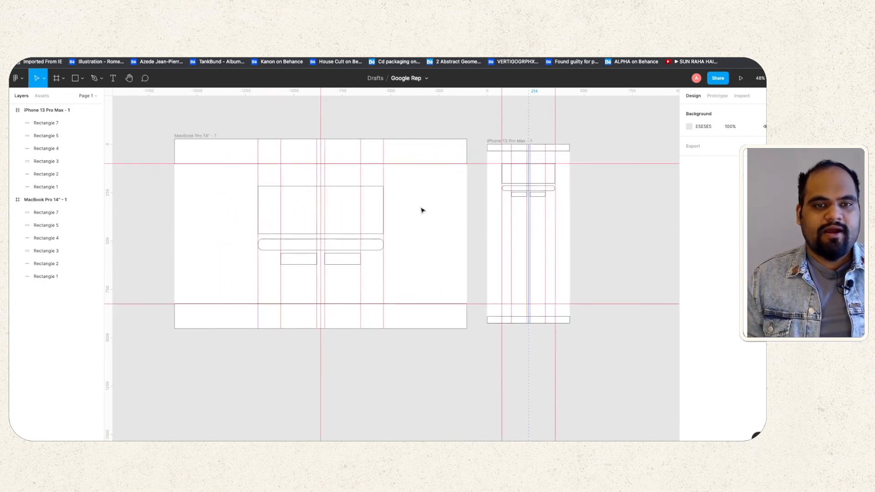